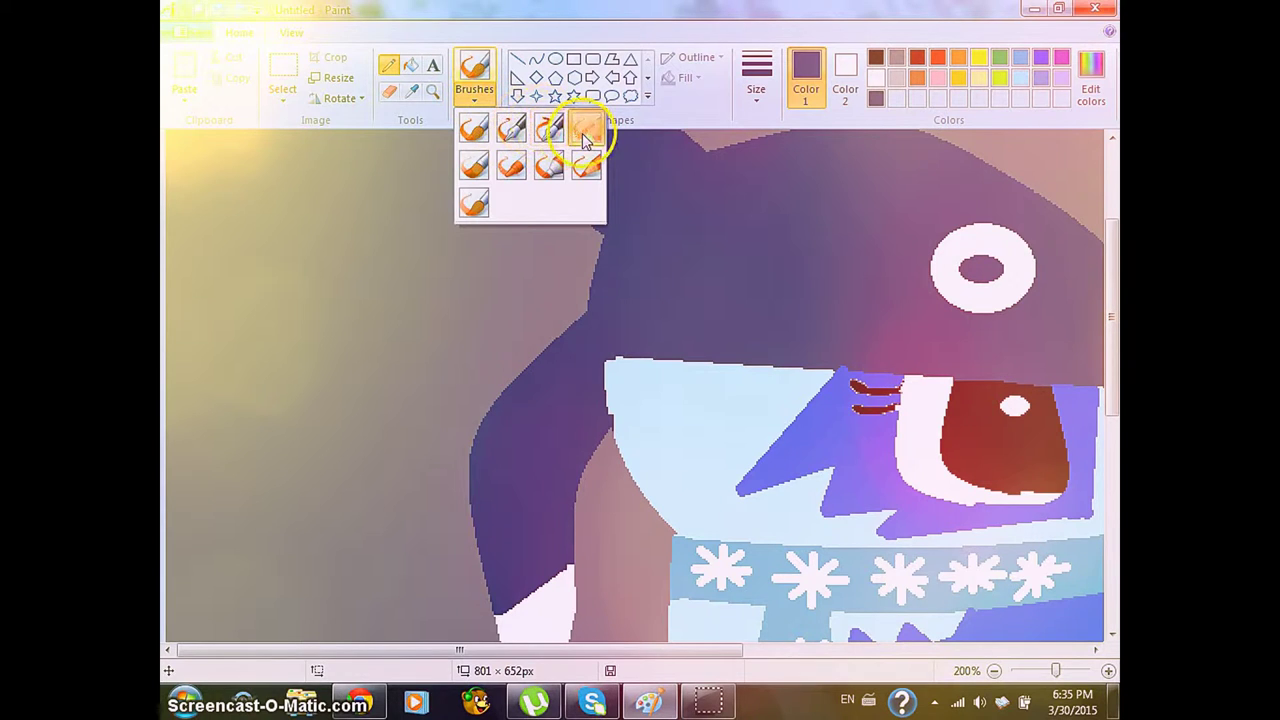
Spray the hat's dark colour with the Airbrush along its edge beside the cheek and over its hanging tail
scroll(1100, 371, "up", 3)
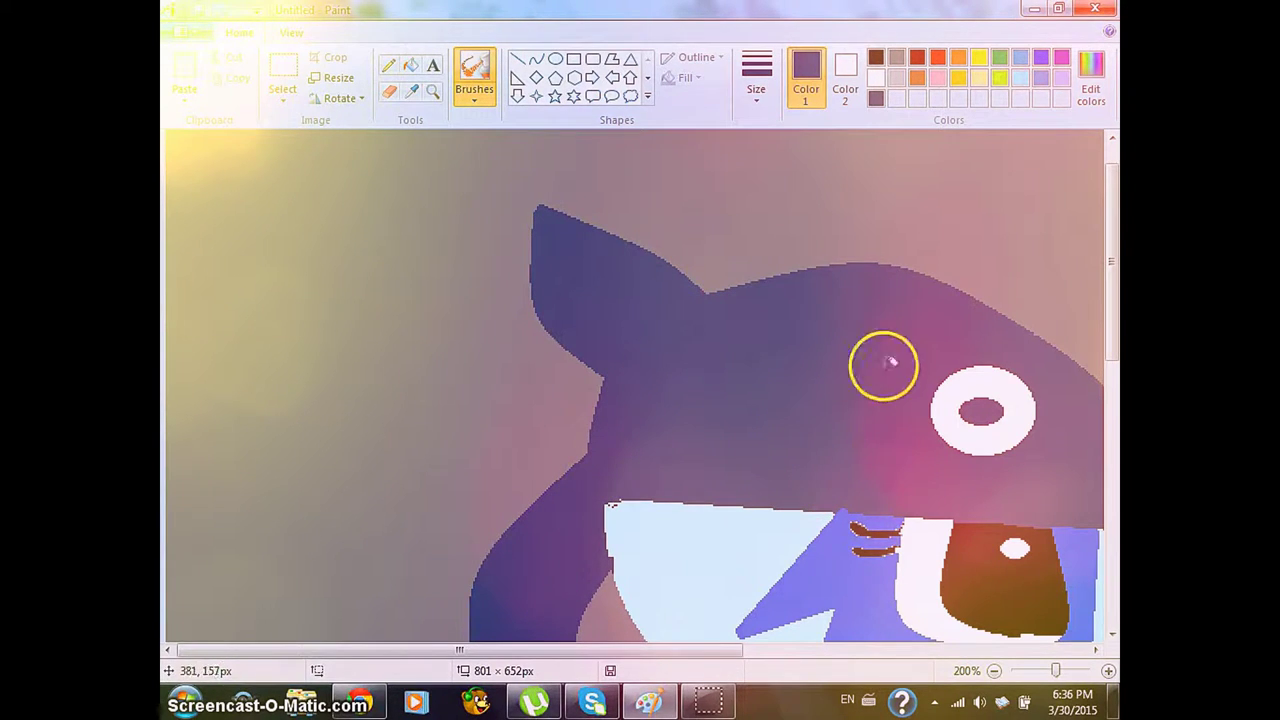
scroll(1103, 320, "down", 3)
scroll(1107, 330, "up", 1)
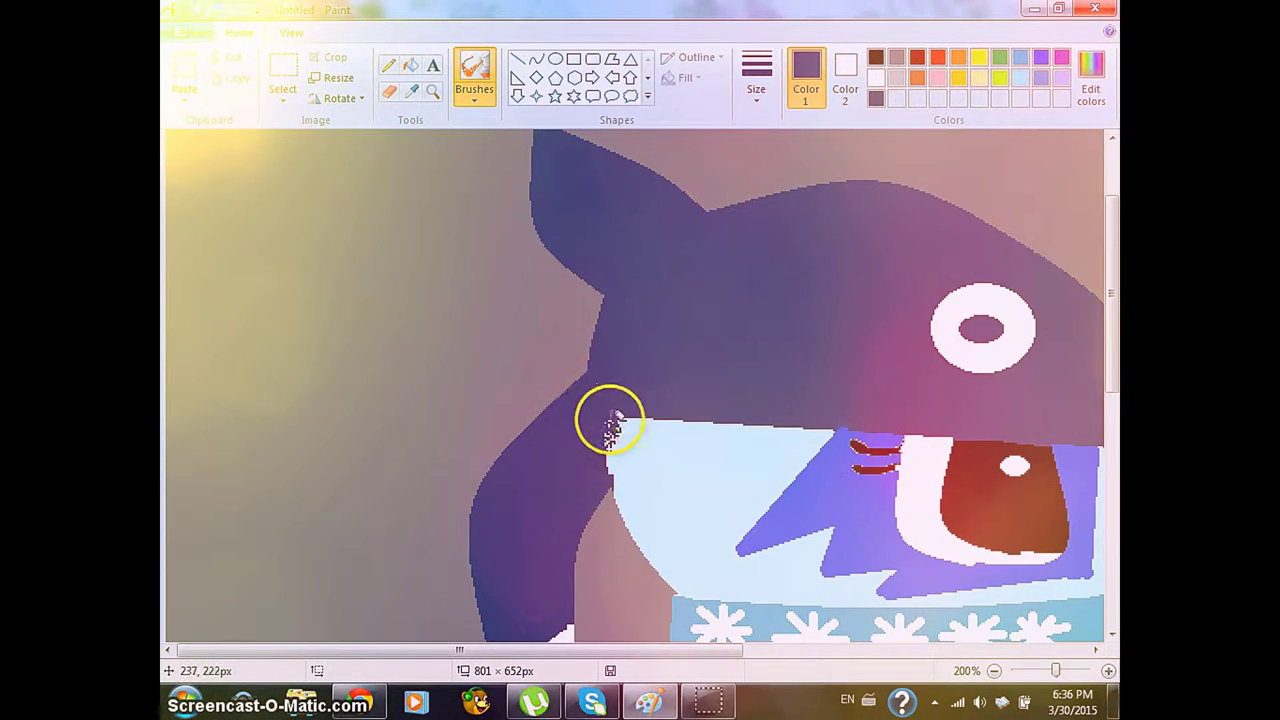
mouse_move(595, 457)
left_mouse_down()
mouse_move(618, 416)
mouse_move(600, 453)
left_mouse_up()
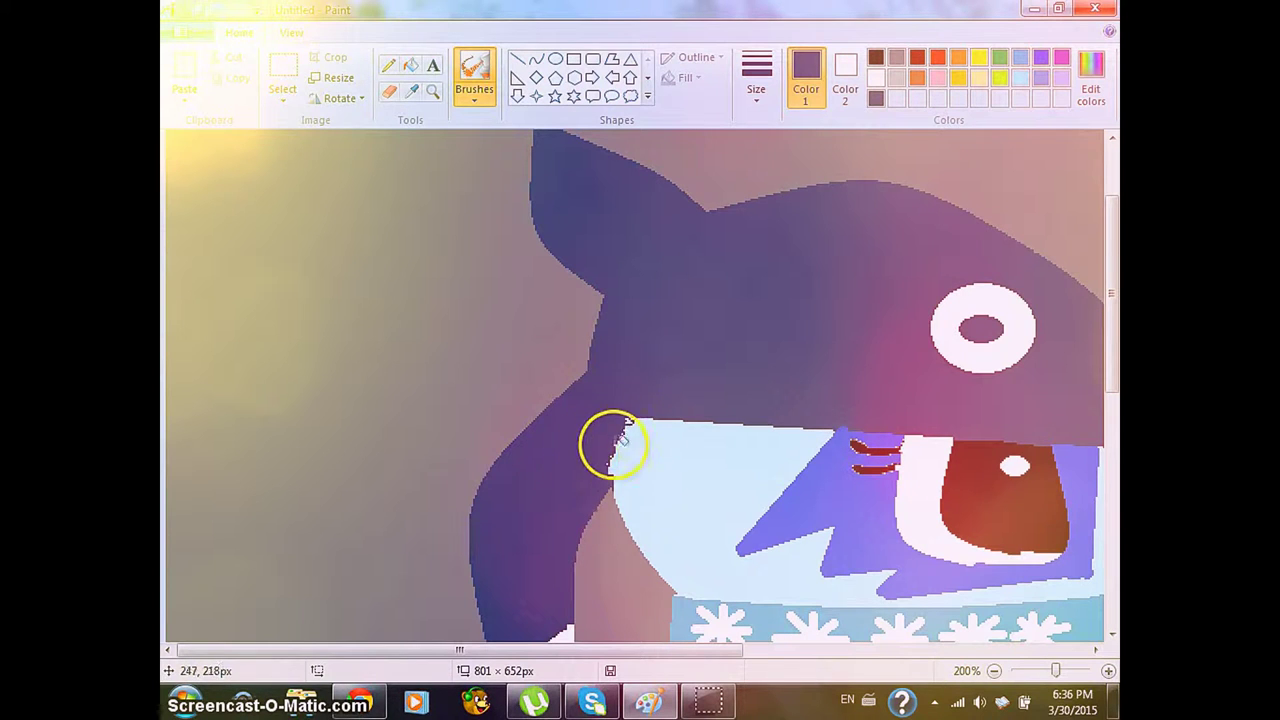
scroll(787, 400, "down", 2)
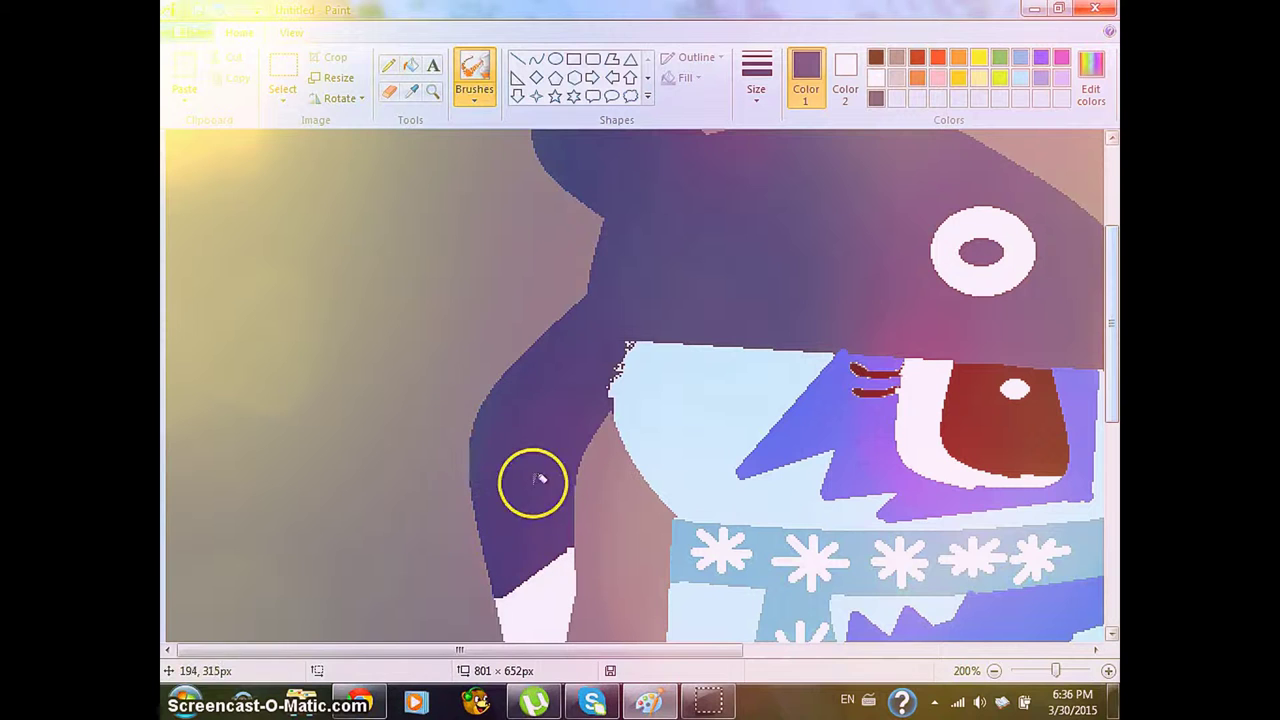
left_click_drag(540, 479, 572, 535)
Save the drawing as a PNG named "Shading!!" in the "1d and 5sos and vines" pictures folder
left_click(200, 12)
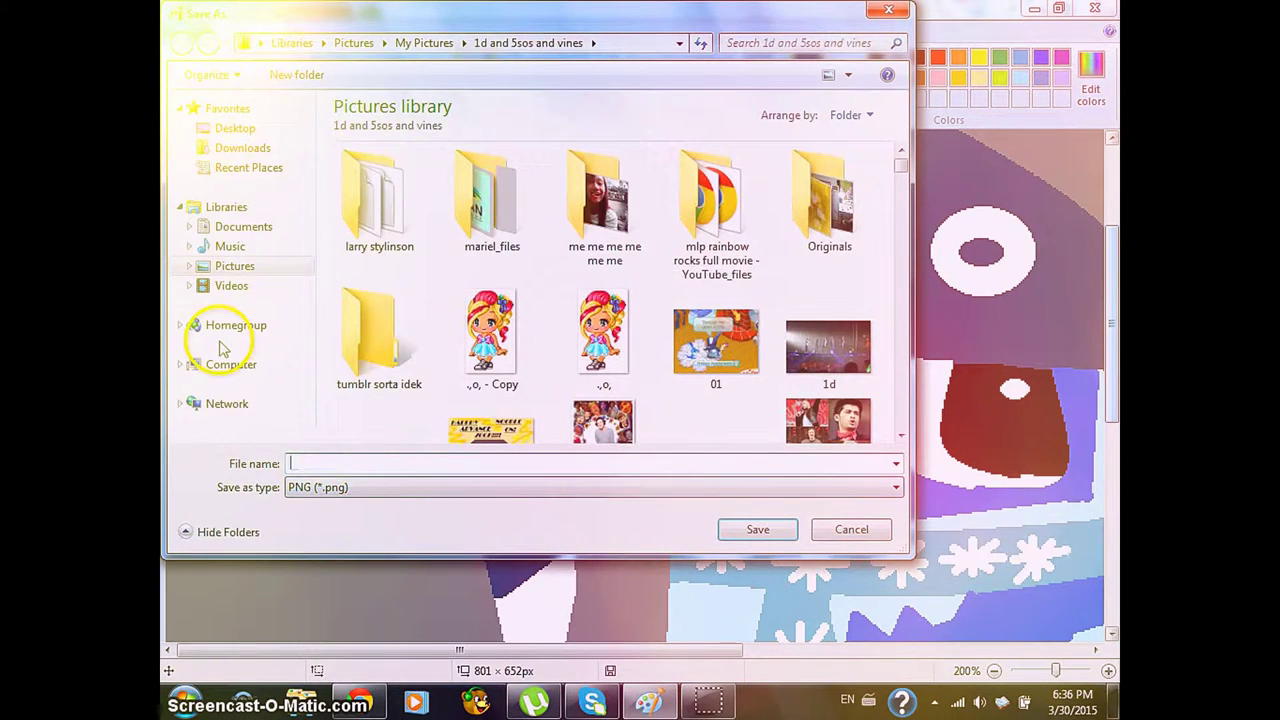
type("Shai")
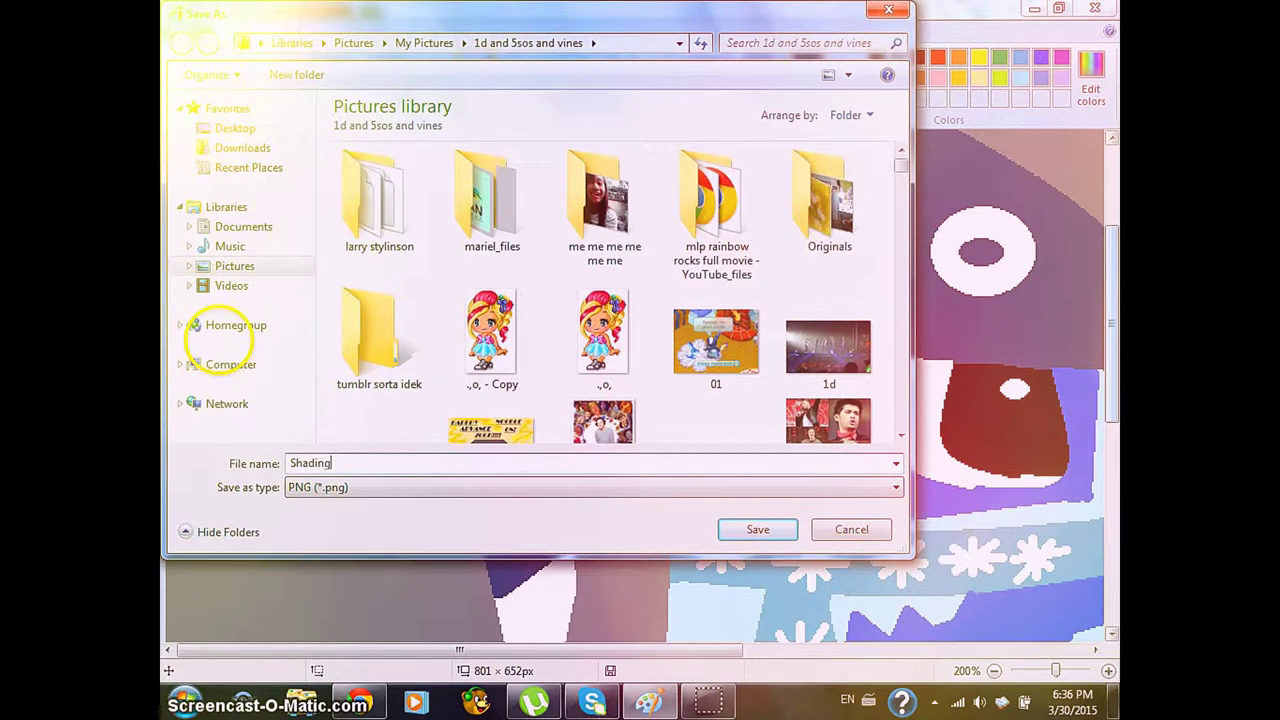
left_click(762, 530)
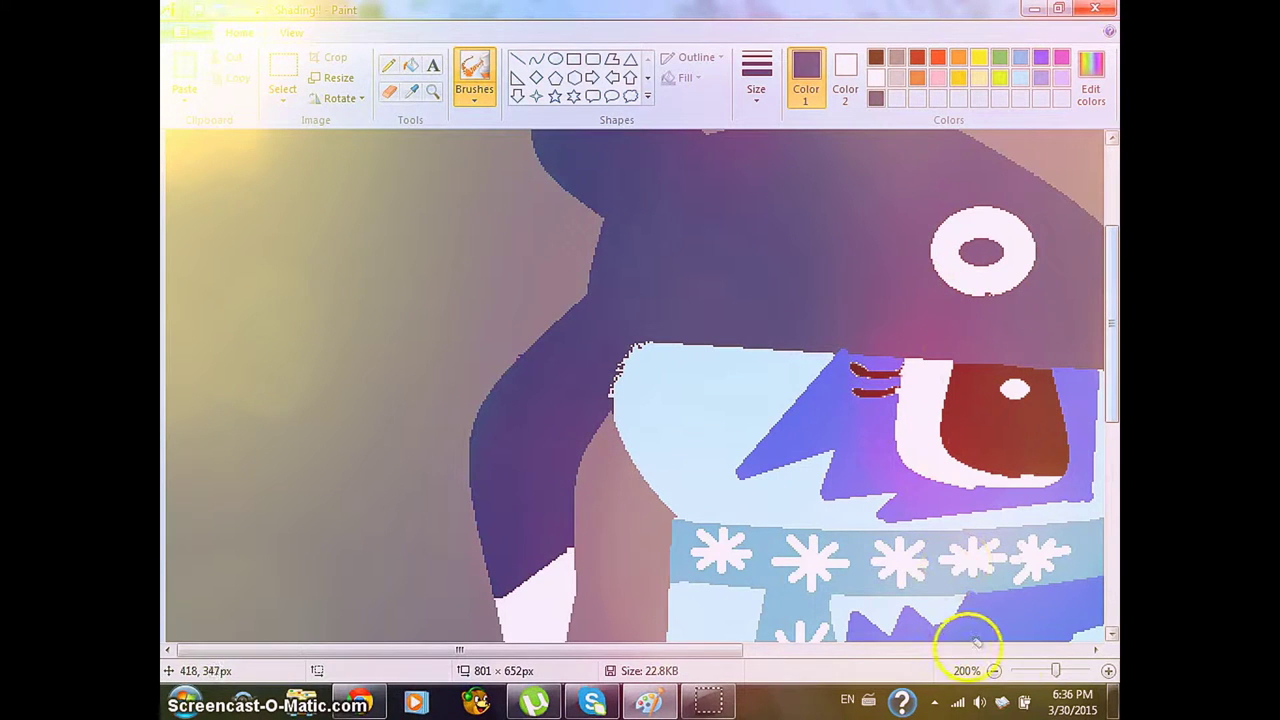
Sample the grey background beside the hat's snout as Color 2, with the drawing at 100%
left_click(995, 671)
left_click(995, 671)
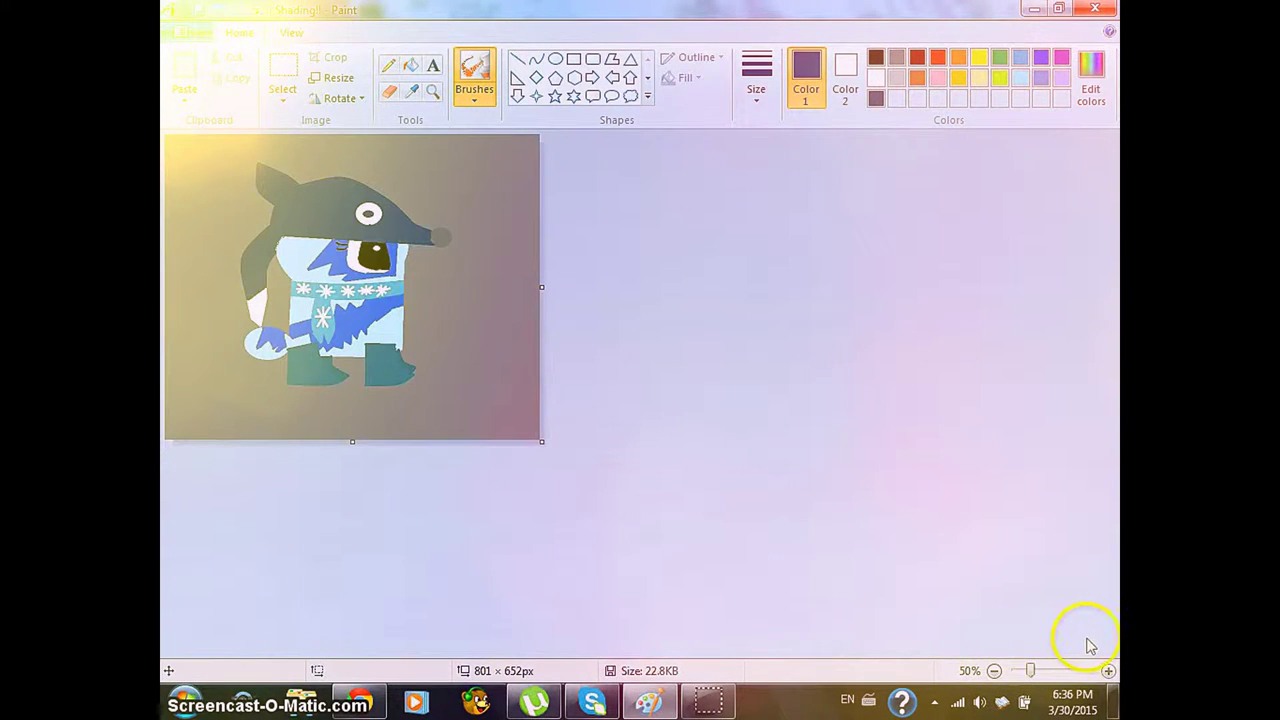
left_click(1108, 671)
left_click(412, 91)
right_click(680, 292)
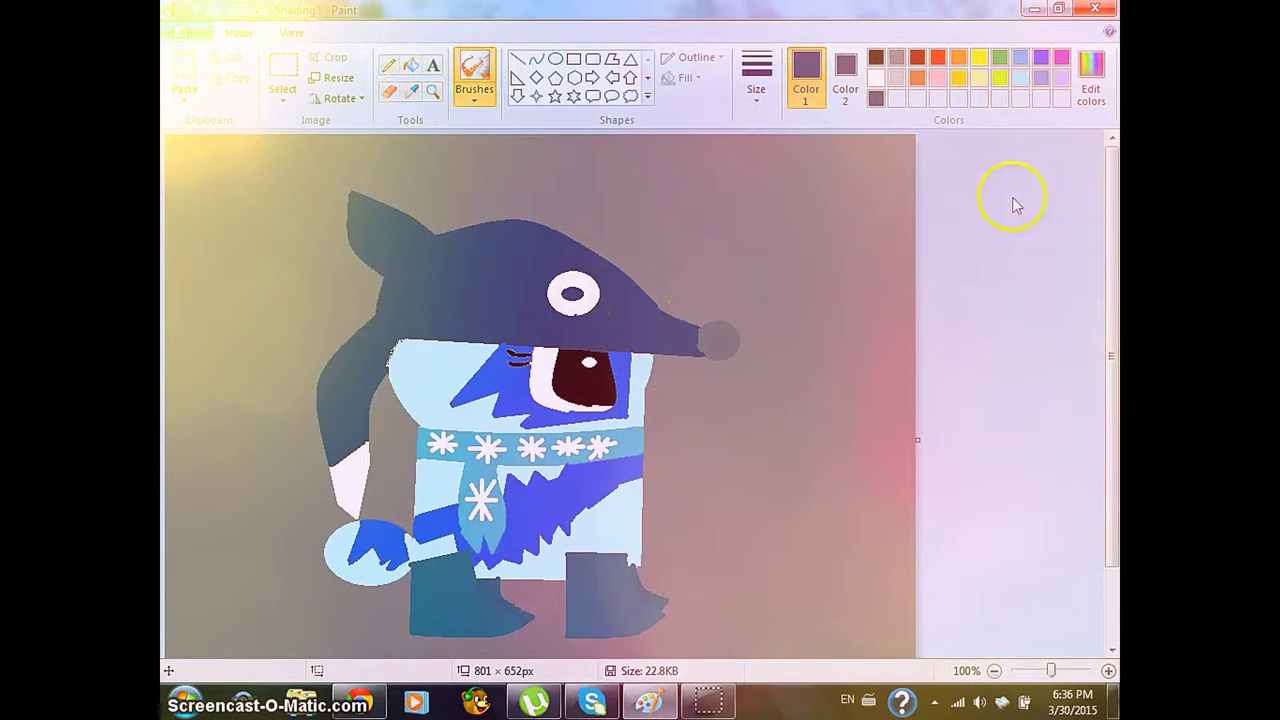
Lighten Color 1 to RGB 107, 130, 175, add it to the custom colors, and try airbrushing it on the hat's ear
left_click(1092, 95)
left_click_drag(826, 357, 843, 294)
left_click(677, 476)
left_click(446, 480)
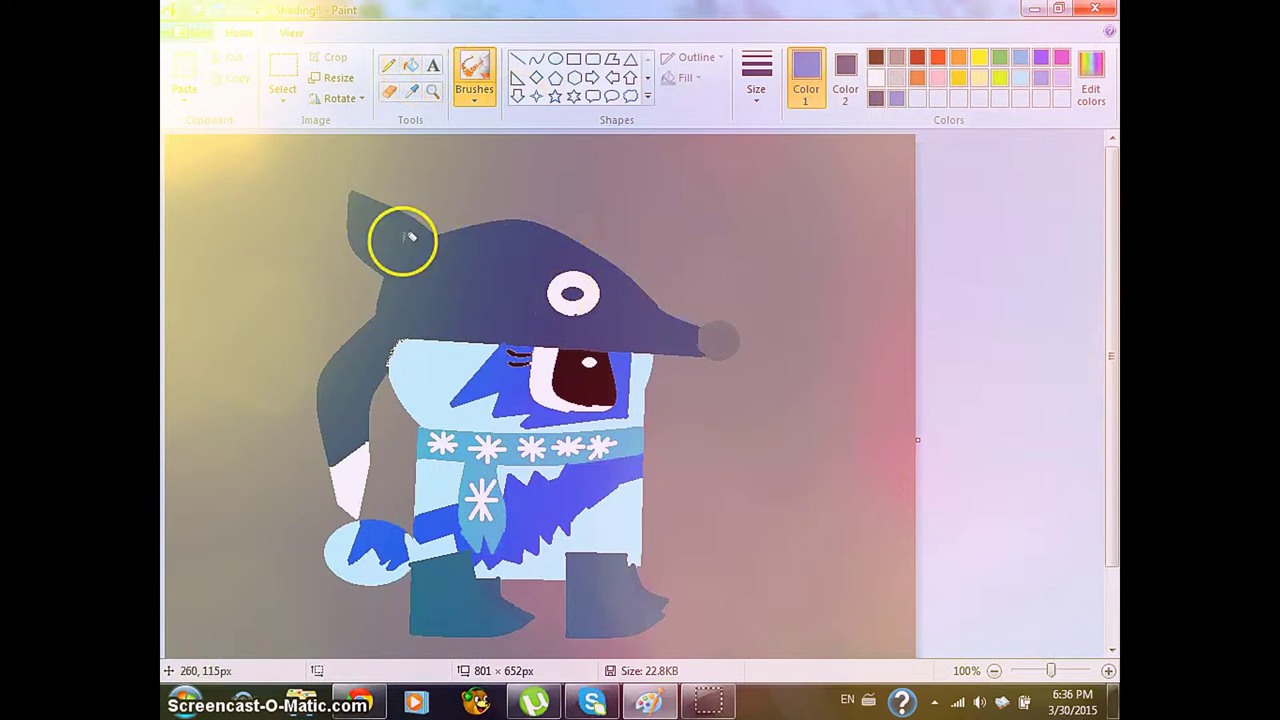
mouse_move(374, 223)
left_mouse_down()
mouse_move(454, 289)
mouse_move(503, 293)
mouse_move(262, 100)
left_mouse_up()
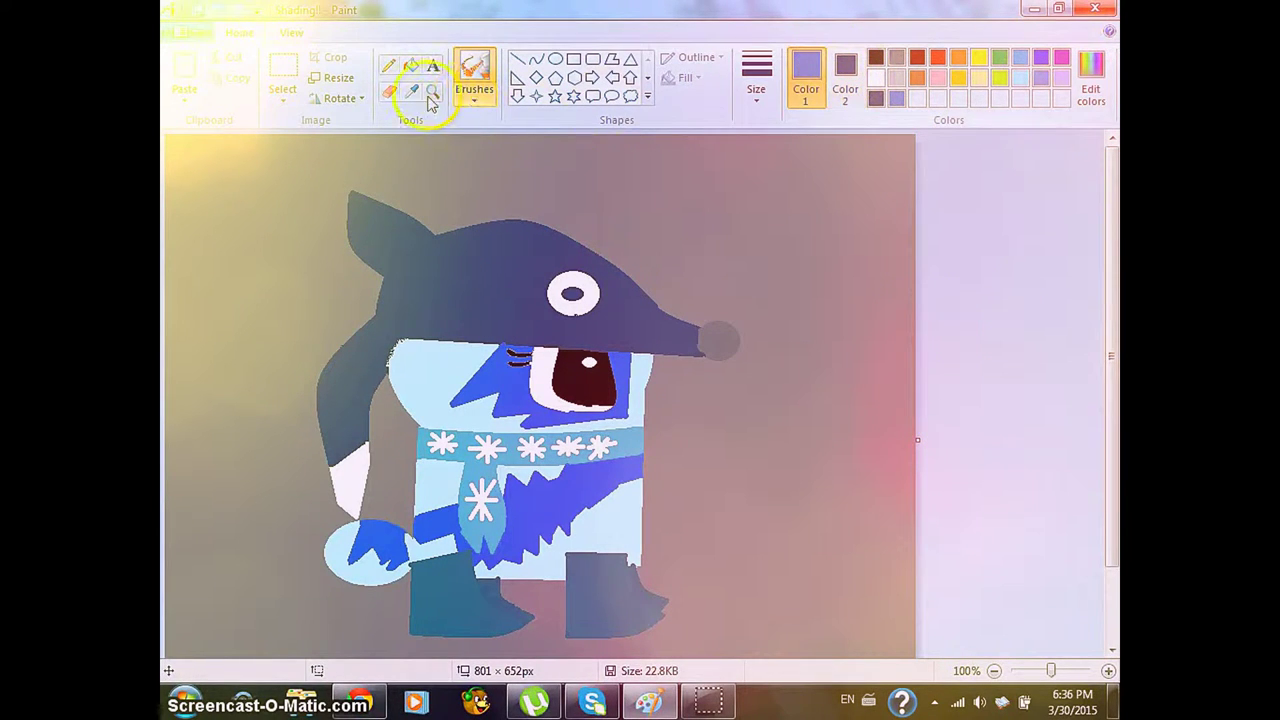
Darken Color 1 to a deep blue-grey shade for the hat and add it to the custom colors
left_click(1095, 92)
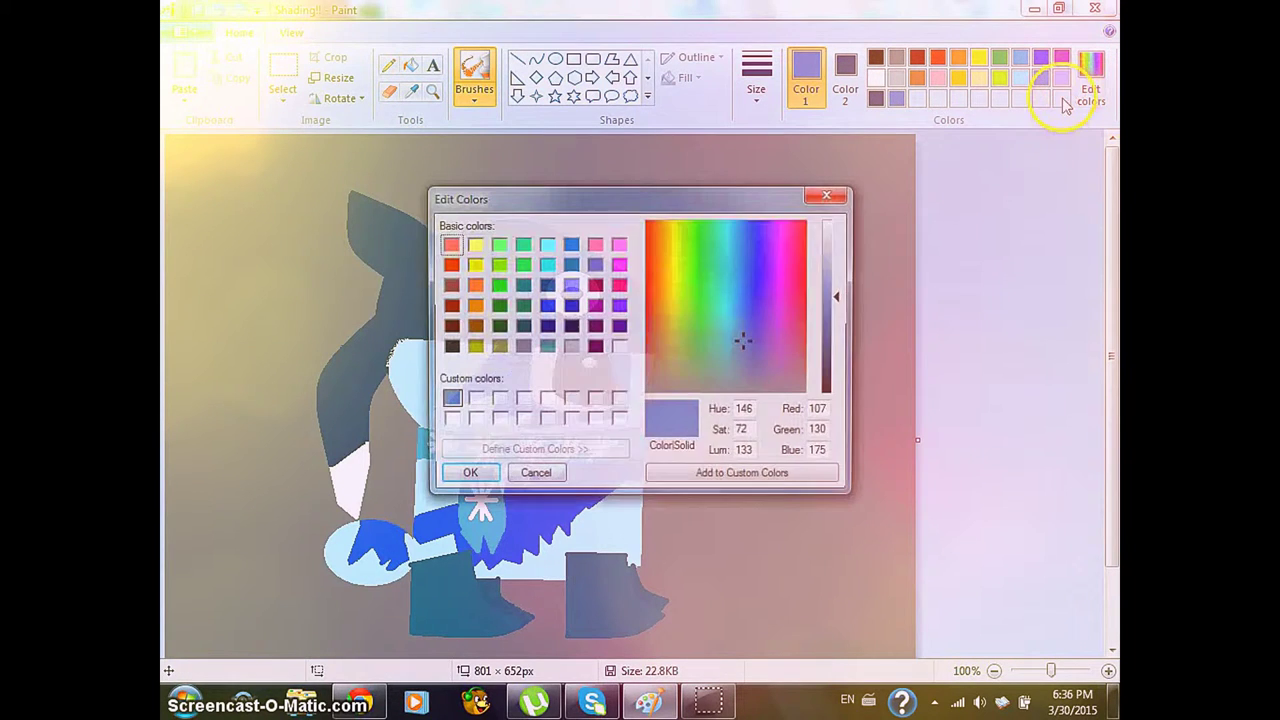
left_click_drag(843, 297, 839, 345)
left_click(731, 477)
left_click(463, 477)
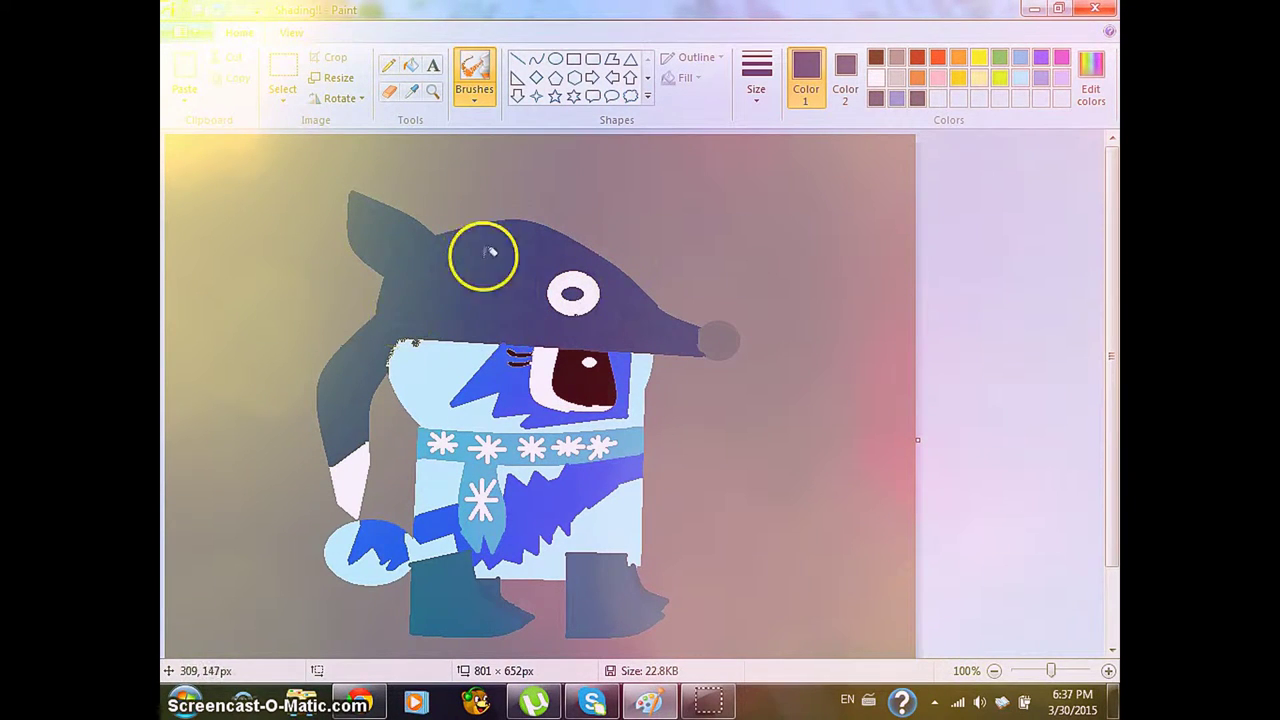
Touch up the white ring of the hat's eye using white as Color 2
left_click(855, 96)
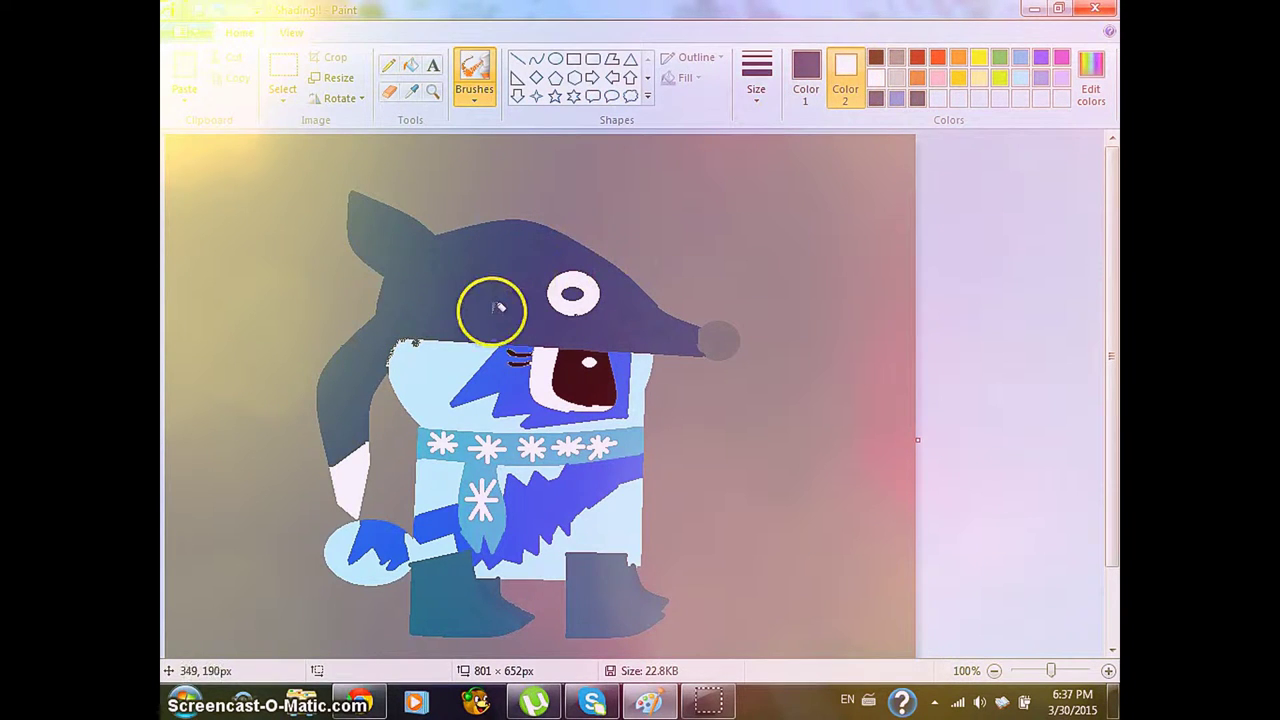
mouse_move(598, 298)
left_mouse_down()
mouse_move(566, 290)
mouse_move(580, 288)
left_mouse_up()
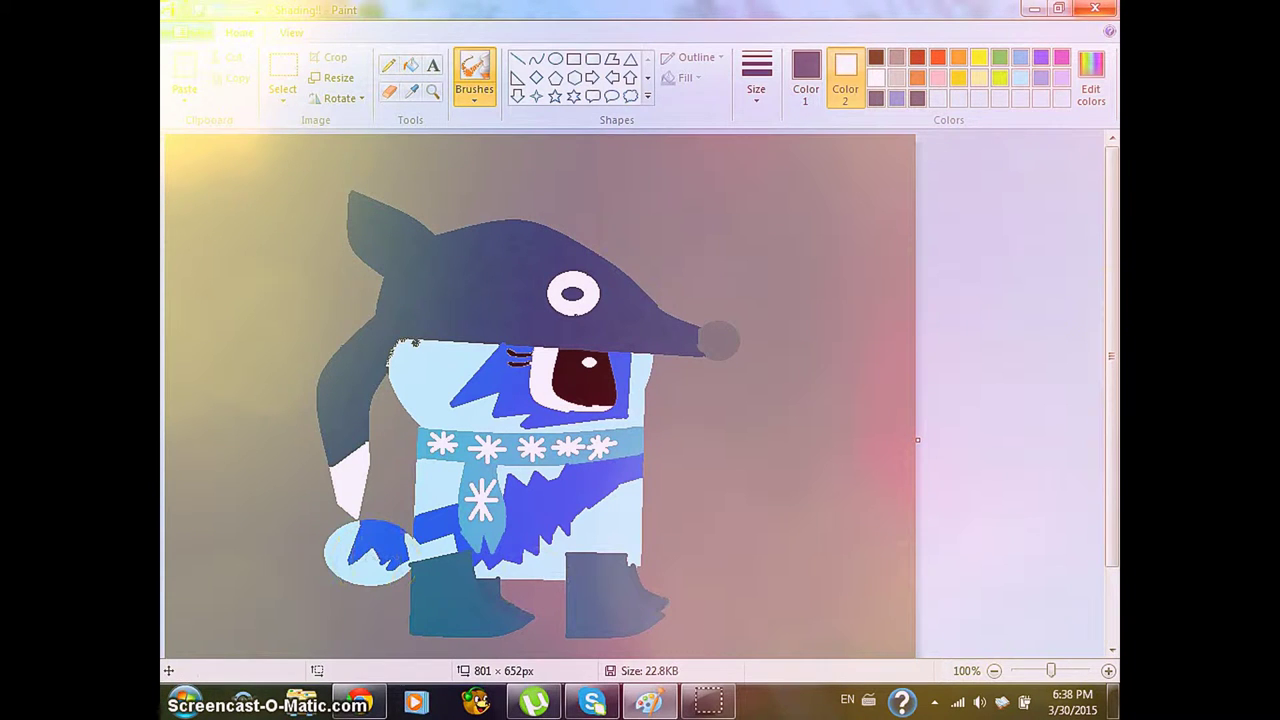
Sample the character's light-blue face colour as Color 2
left_click(420, 90)
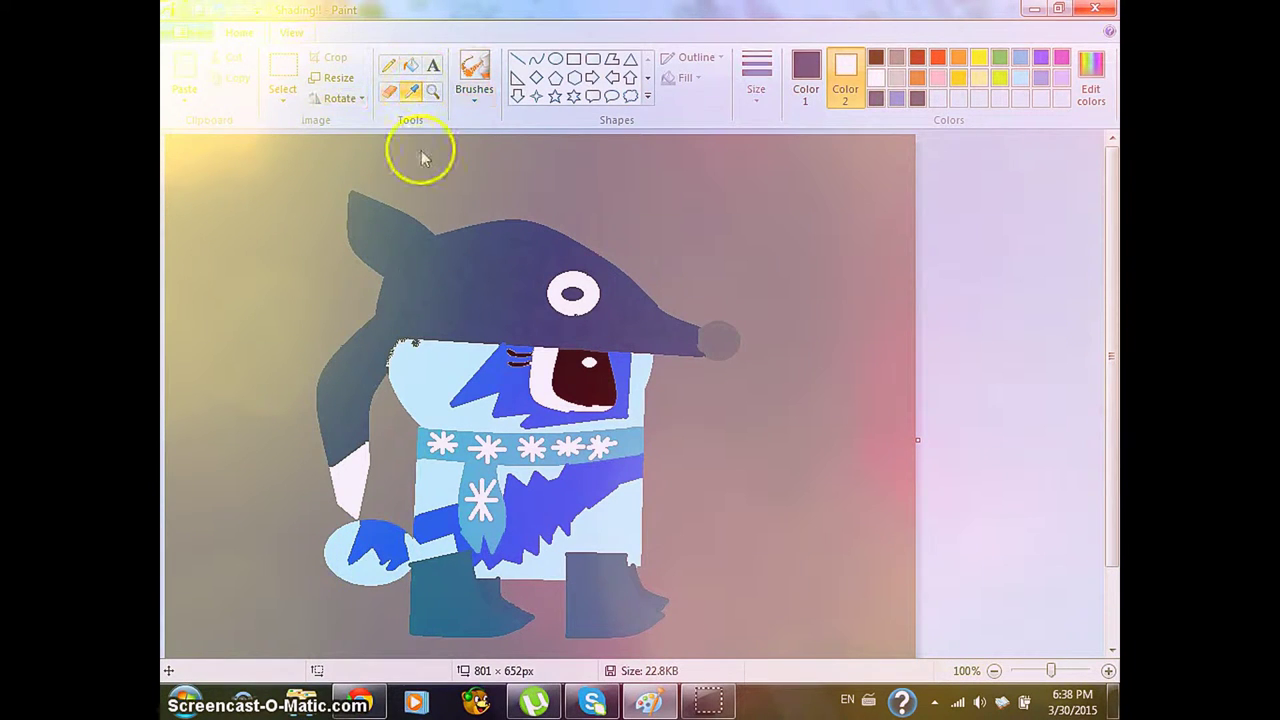
right_click(443, 371)
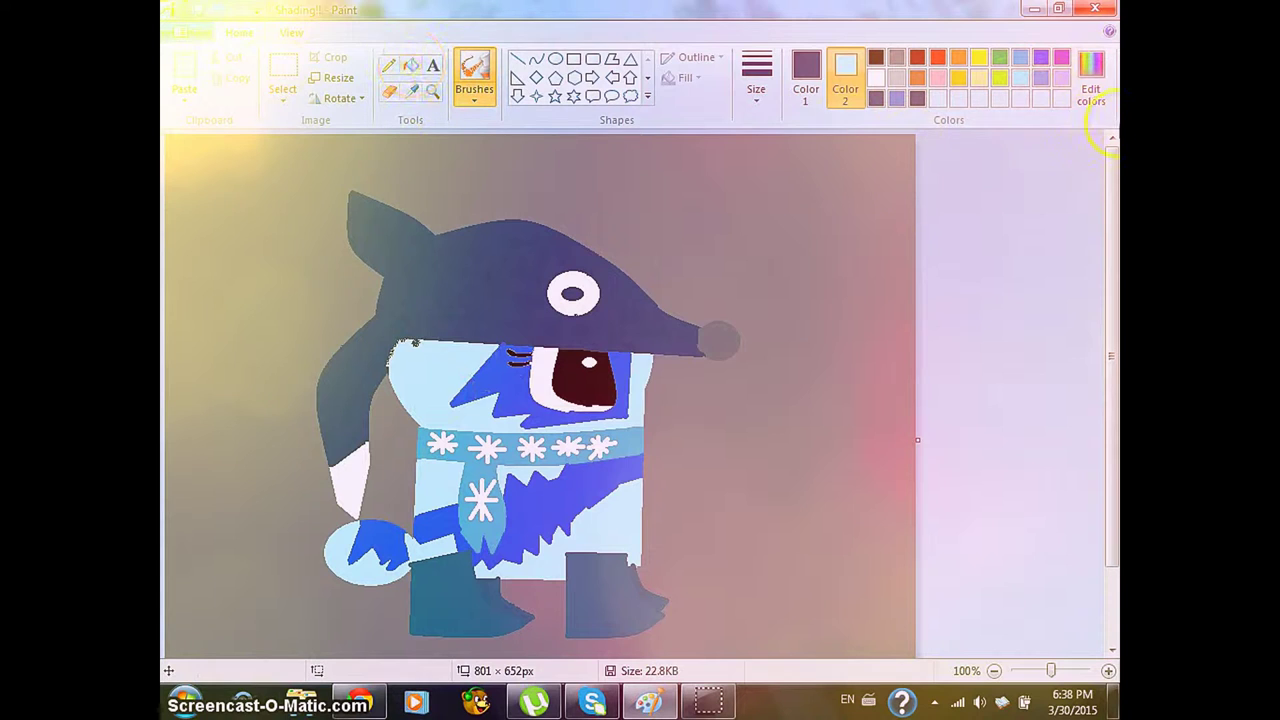
Change Color 2 to RGB 134, 217, 240, add it to the custom colors, and try airbrushing it over the cheek
left_click(1092, 90)
left_click_drag(826, 321, 838, 266)
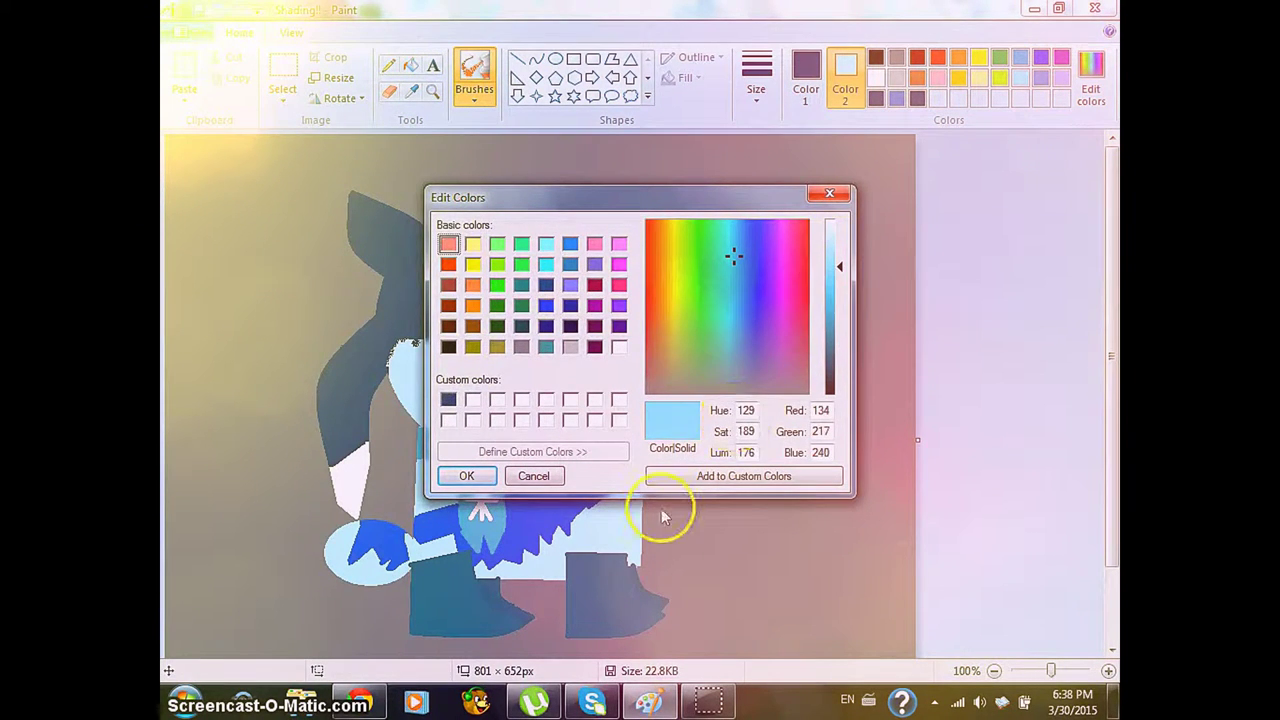
left_click(686, 476)
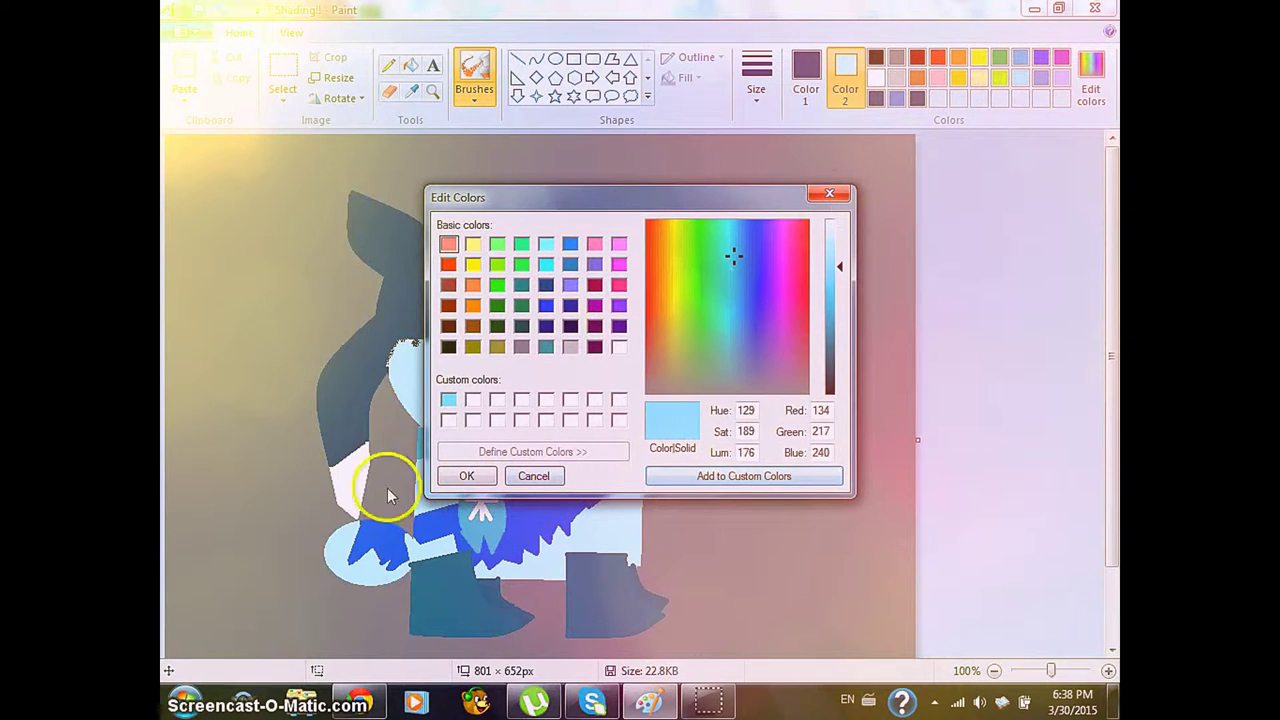
left_click(469, 474)
mouse_move(398, 350)
left_mouse_down()
mouse_move(440, 343)
mouse_move(397, 343)
mouse_move(443, 351)
mouse_move(415, 371)
mouse_move(432, 400)
left_mouse_up()
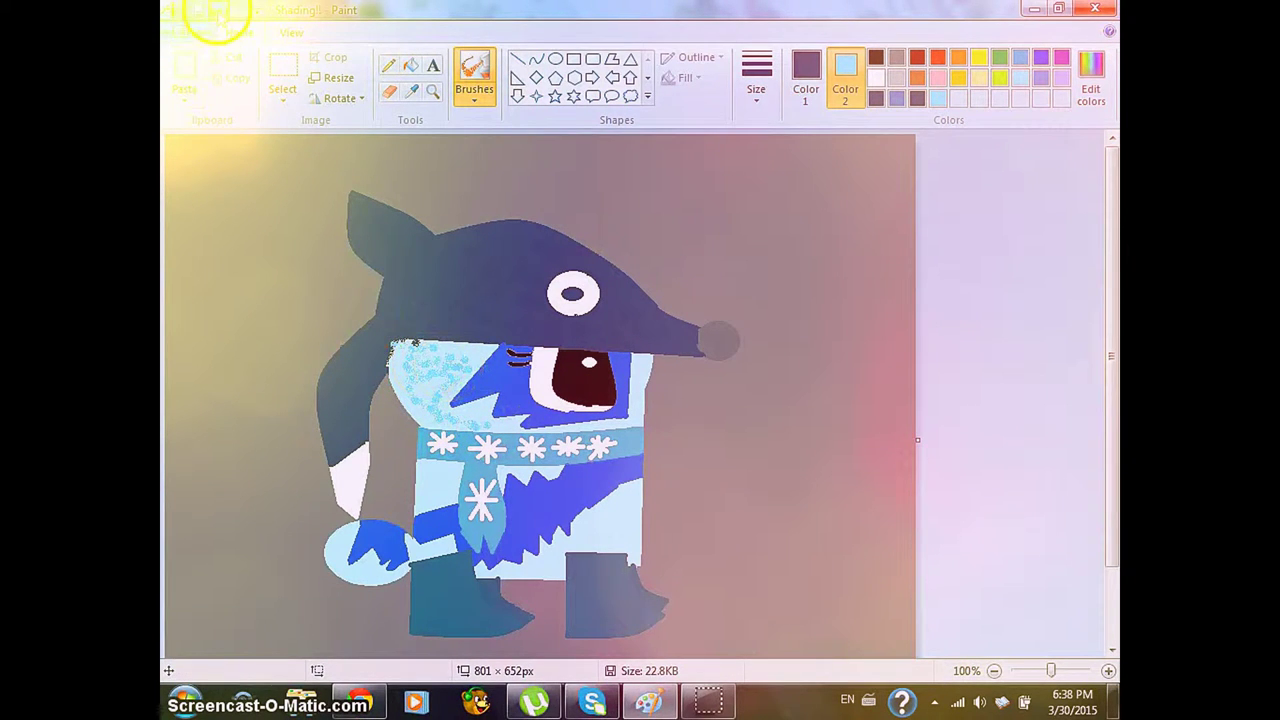
Set Color 2 to RGB 180, 231, 245 as a custom color and airbrush it over the light-blue face down to the scarf
left_click(1090, 72)
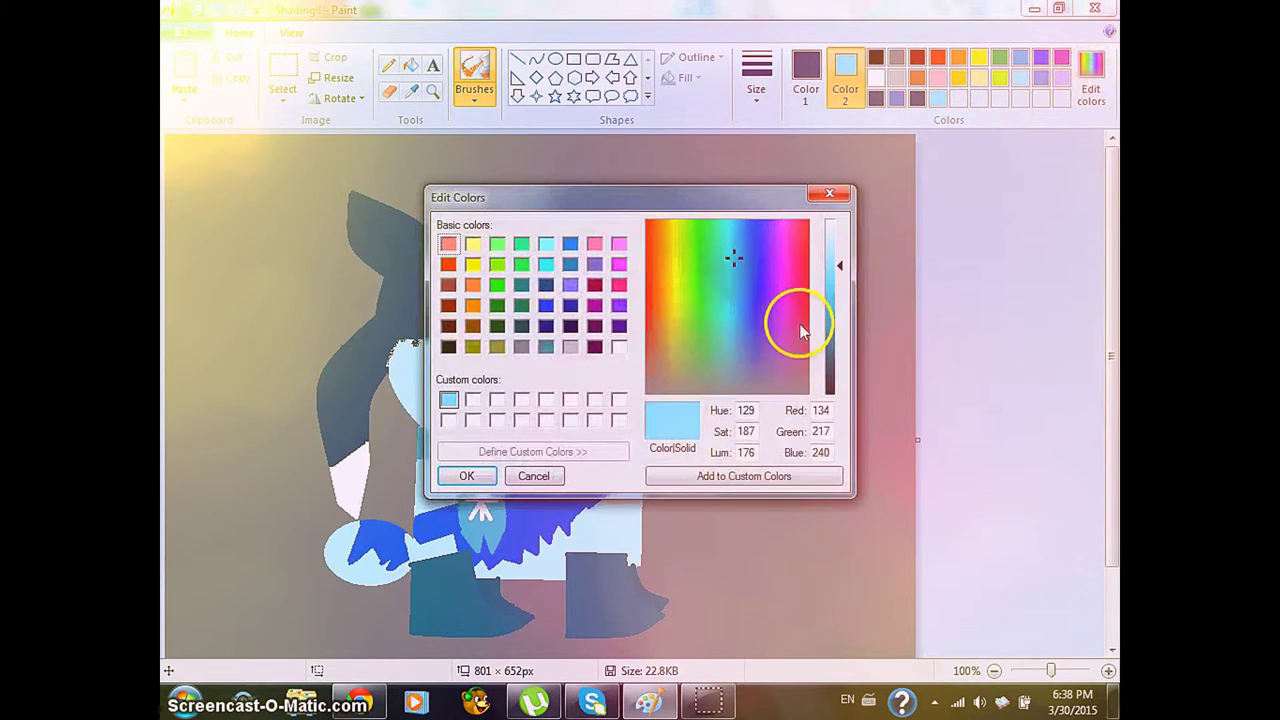
left_click_drag(839, 272, 839, 256)
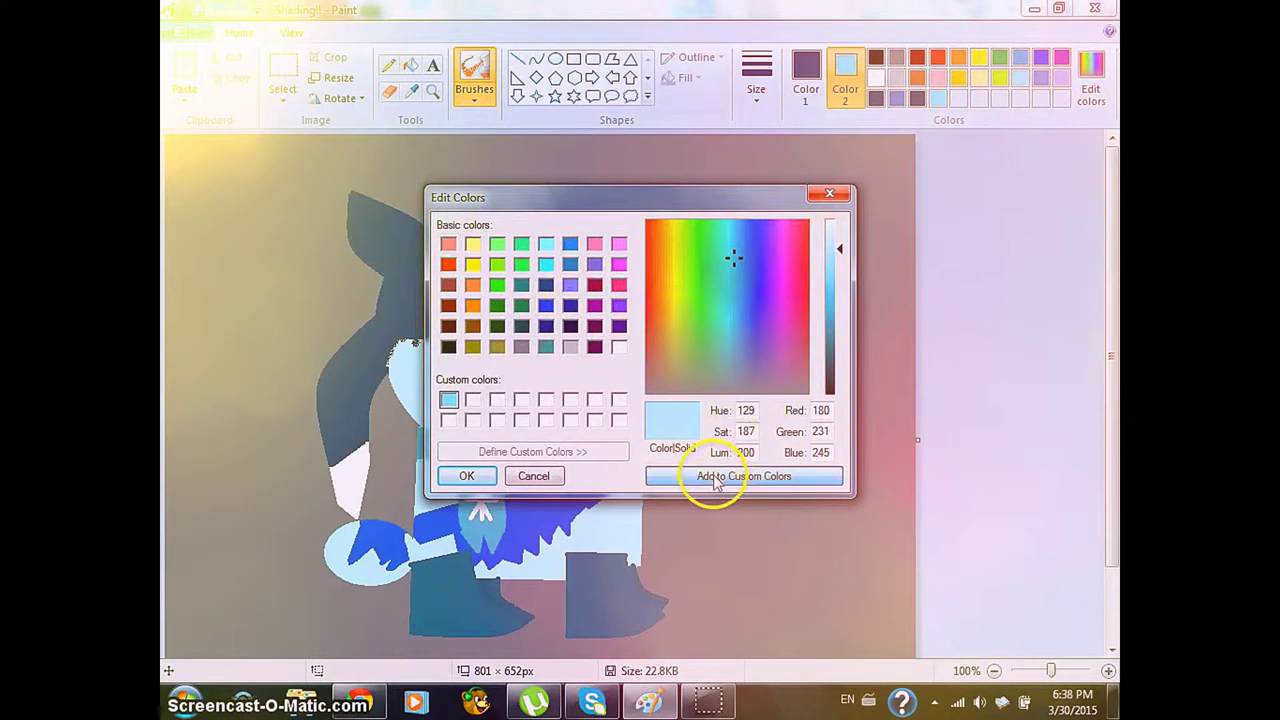
left_click(466, 476)
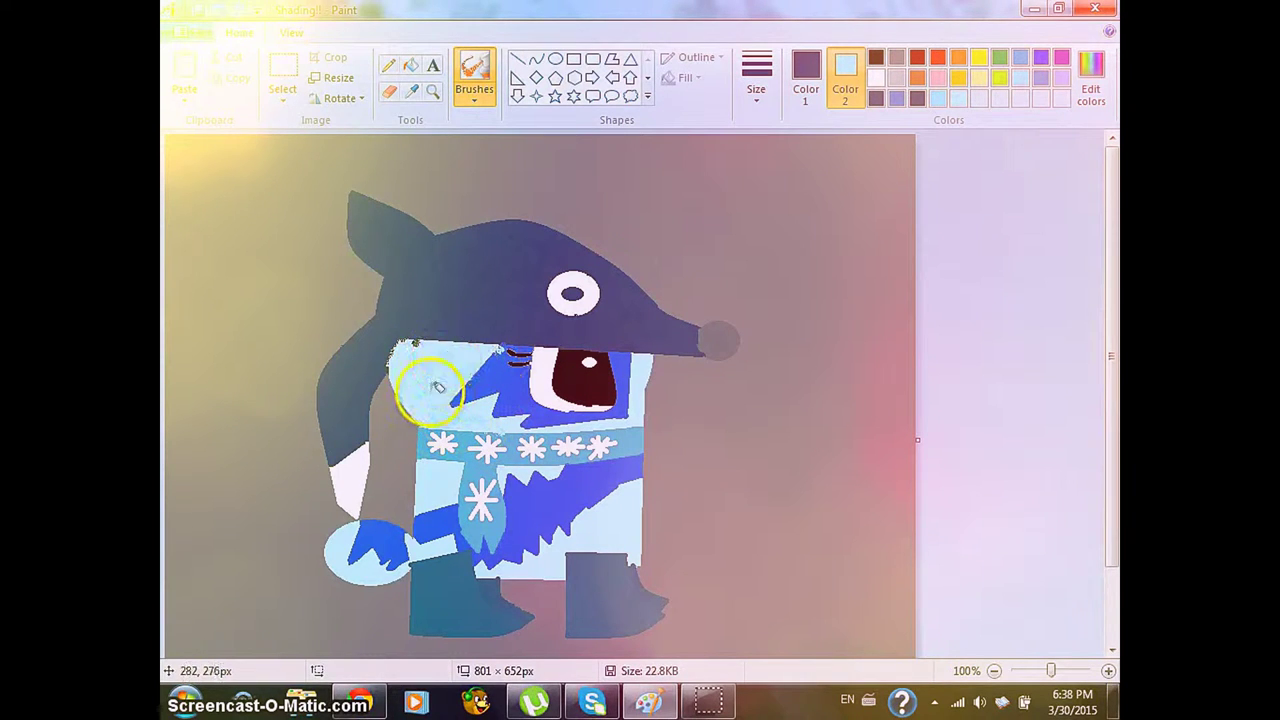
left_click_drag(494, 418, 633, 427)
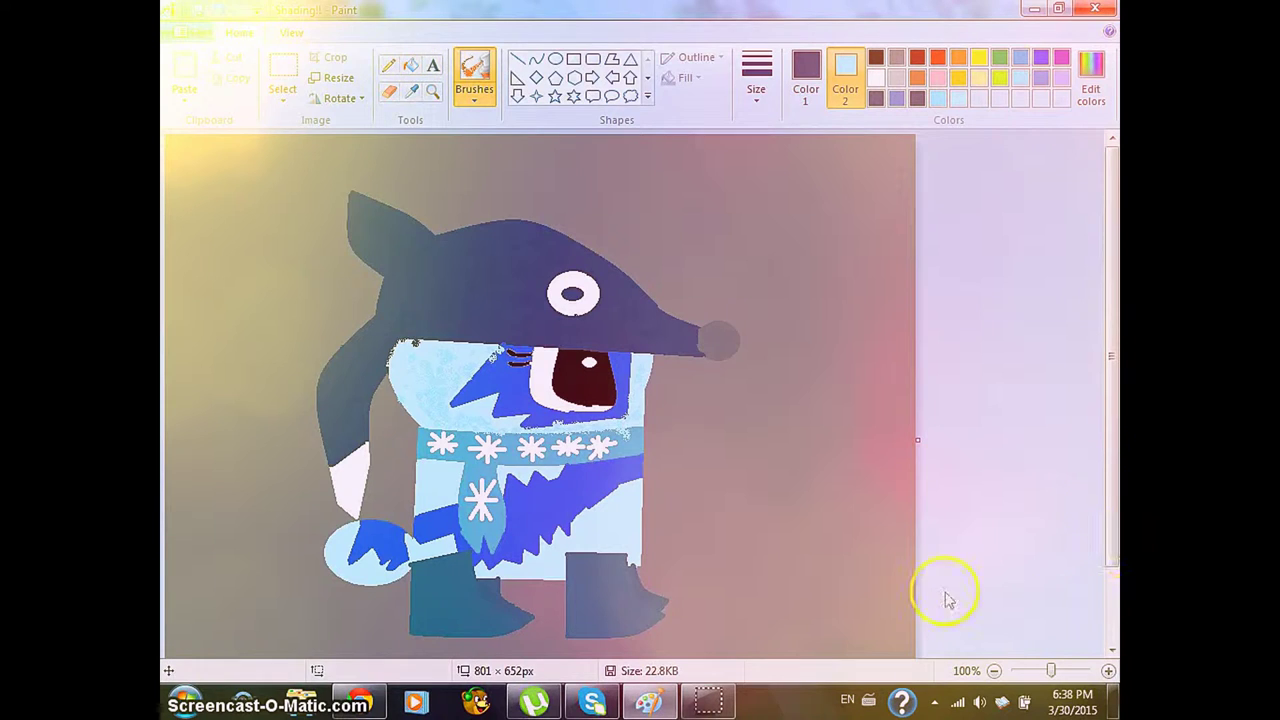
Set Color 1 to the custom light blue and sample the blue face marking as Color 2, viewing the face at 300%
left_click(1066, 671)
left_click_drag(1109, 257, 1109, 300)
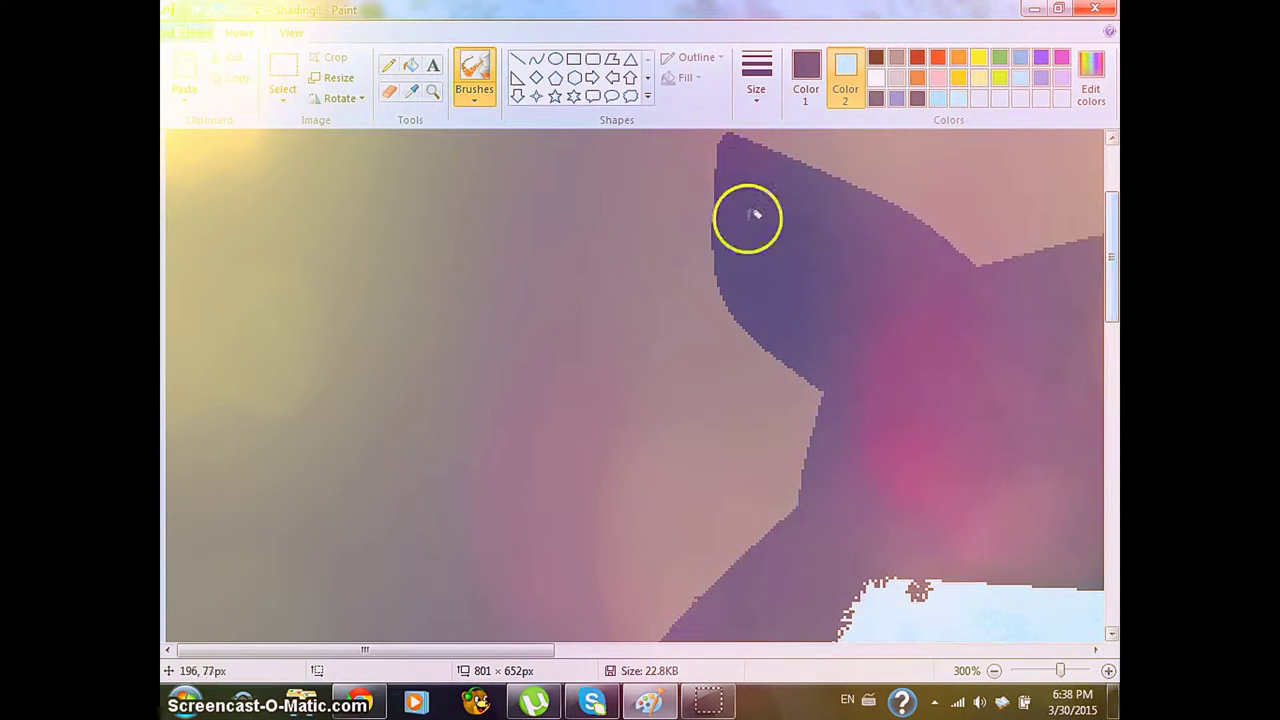
left_click_drag(523, 651, 825, 651)
left_click_drag(1108, 210, 1108, 308)
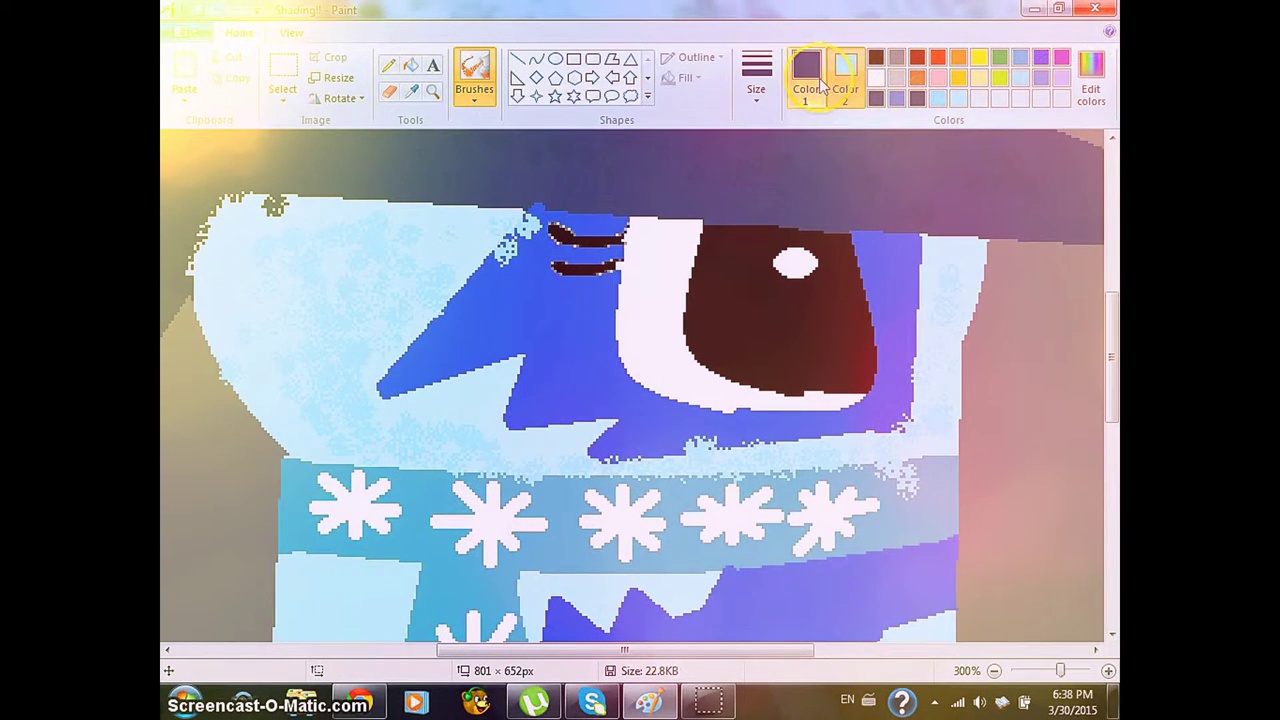
left_click(957, 99)
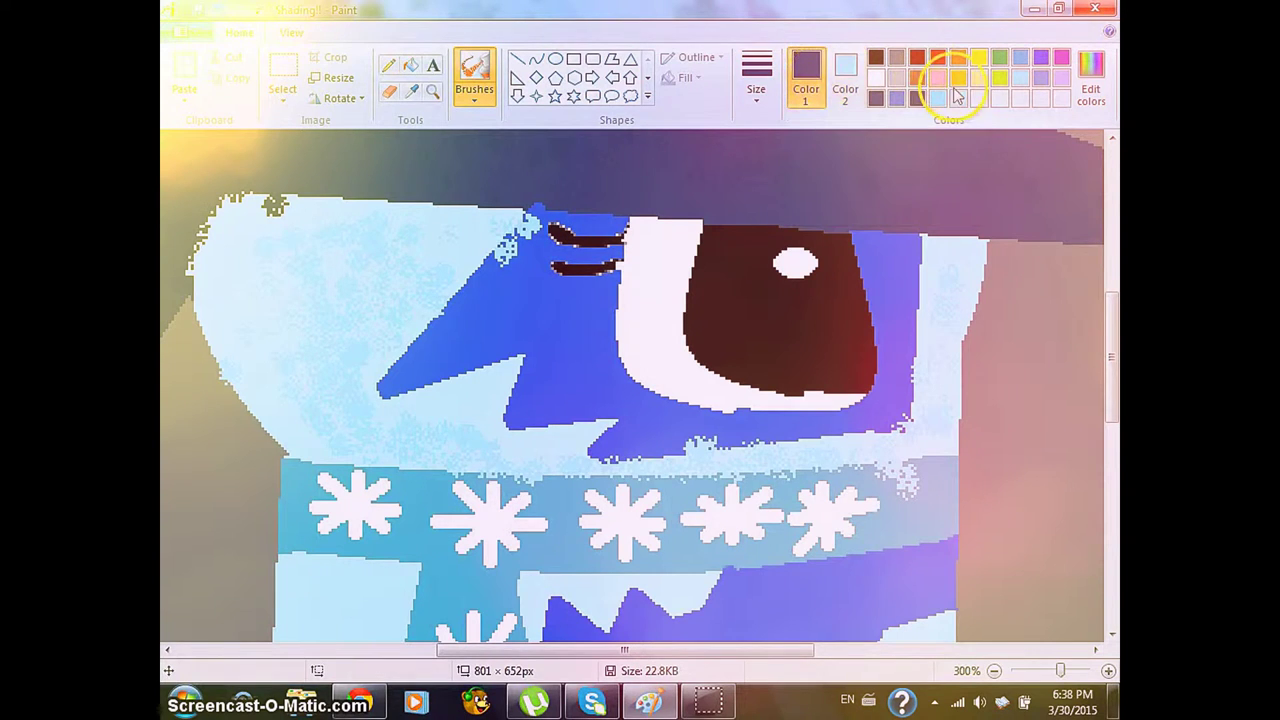
left_click(843, 100)
left_click(528, 300)
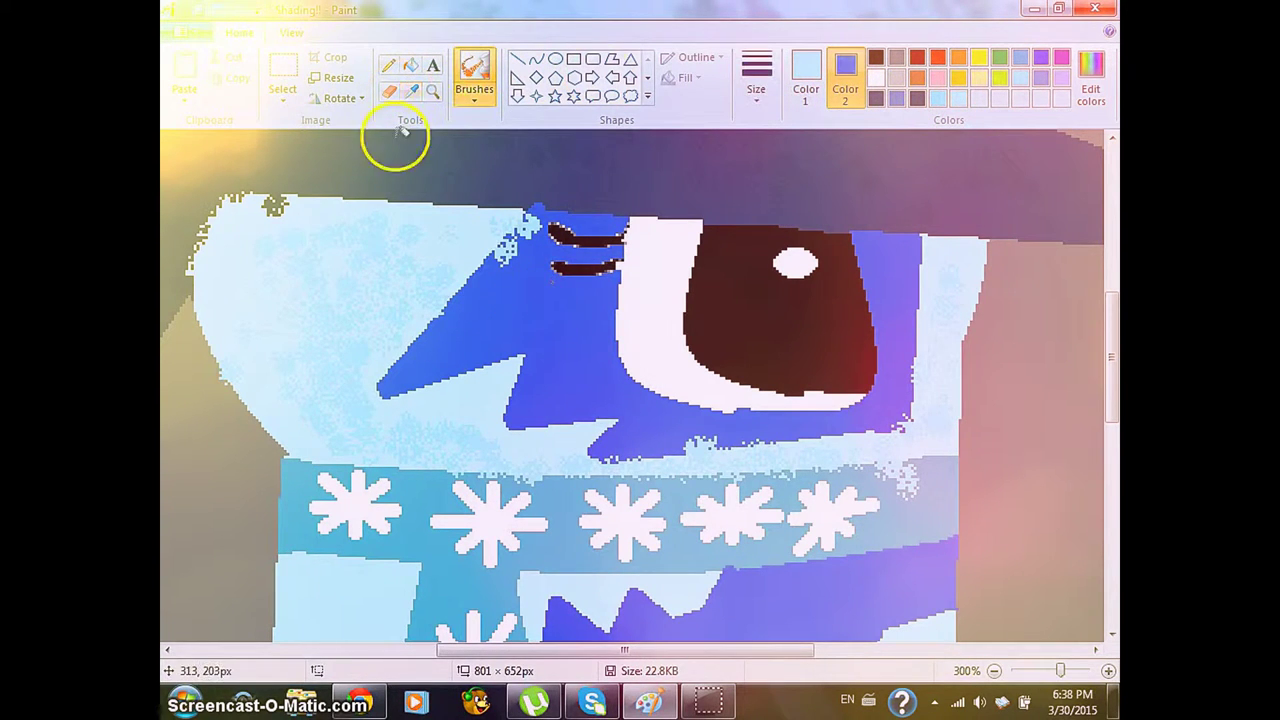
Clean the stray light-blue spray off the edges of the blue face marking with the Eraser in the marking's colour
left_click(397, 93)
left_click(541, 257)
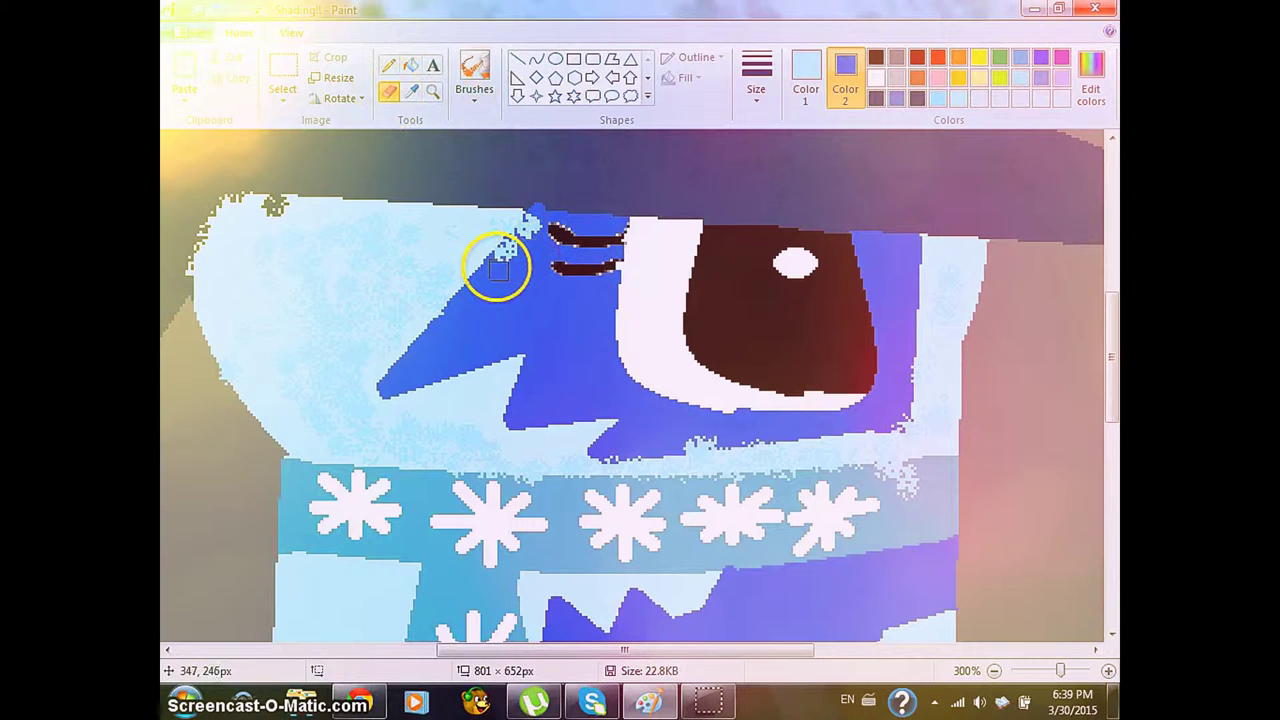
left_click_drag(503, 259, 538, 226)
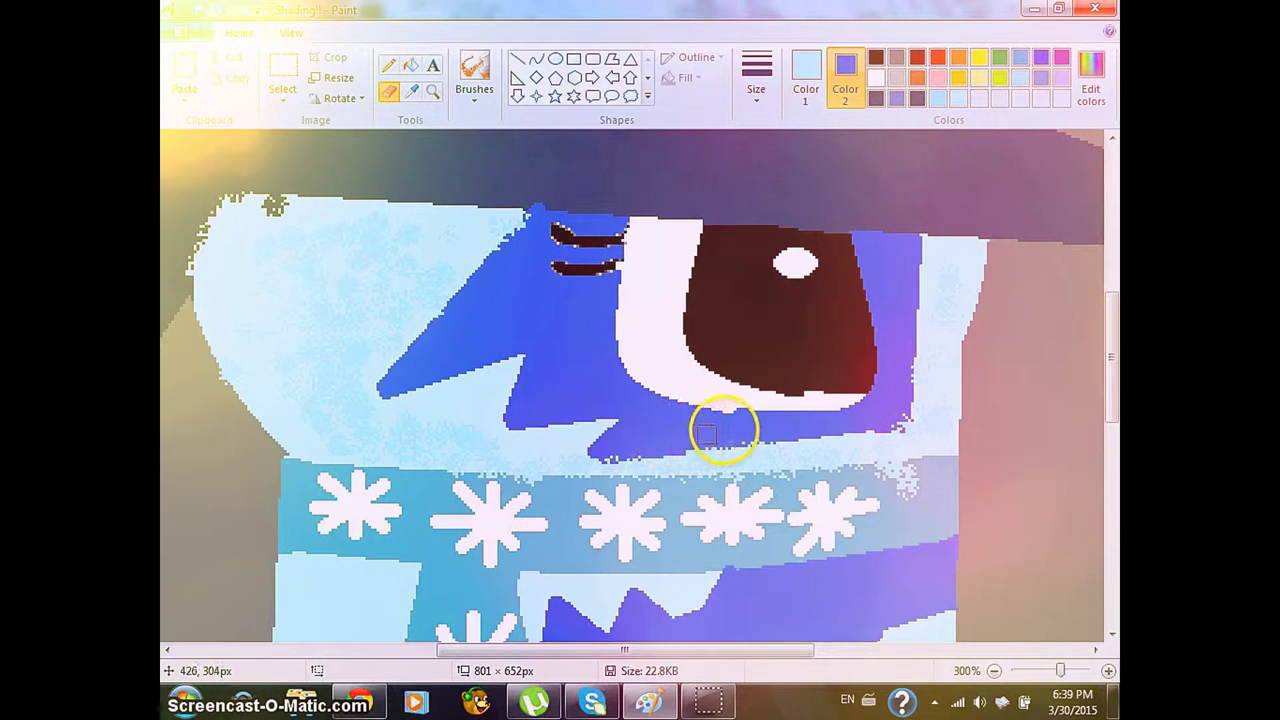
mouse_move(844, 425)
left_mouse_down()
mouse_move(897, 419)
mouse_move(898, 353)
mouse_move(884, 403)
mouse_move(835, 423)
mouse_move(667, 434)
left_mouse_up()
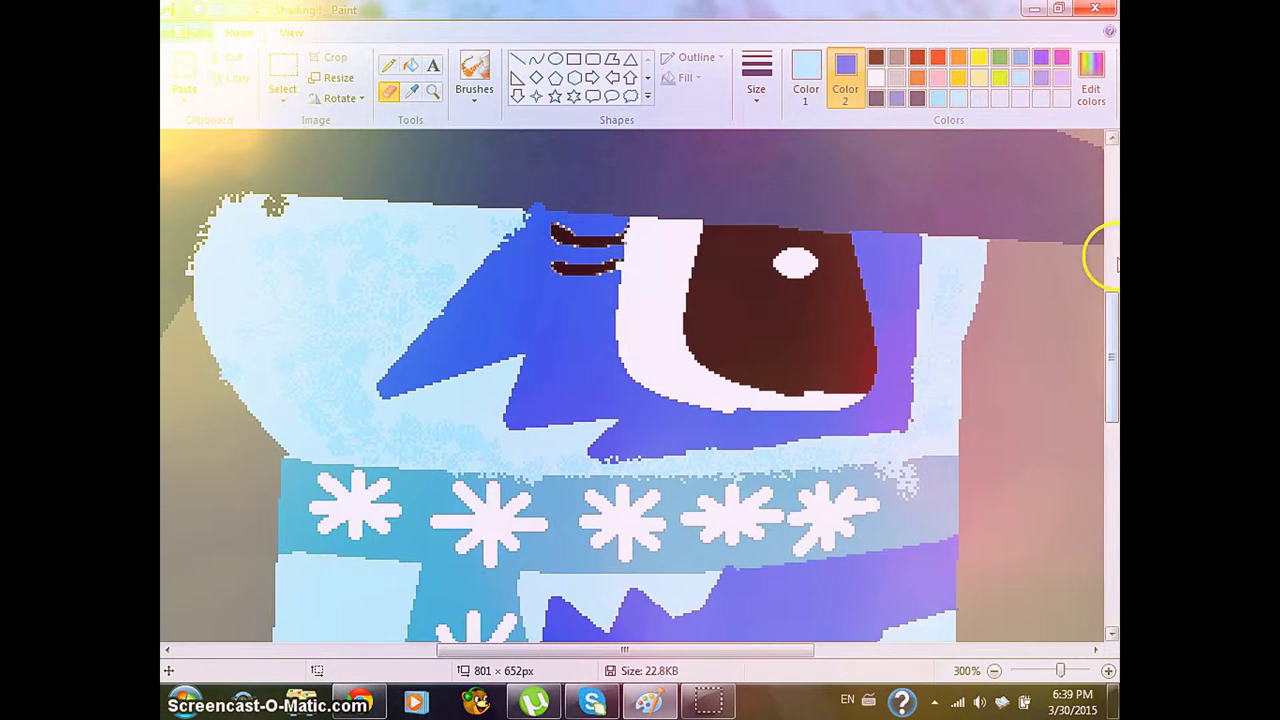
Darken Color 2 to RGB 41, 58, 116 and add it to the custom colors
left_click(1090, 75)
left_click(840, 286)
left_click_drag(840, 290, 839, 340)
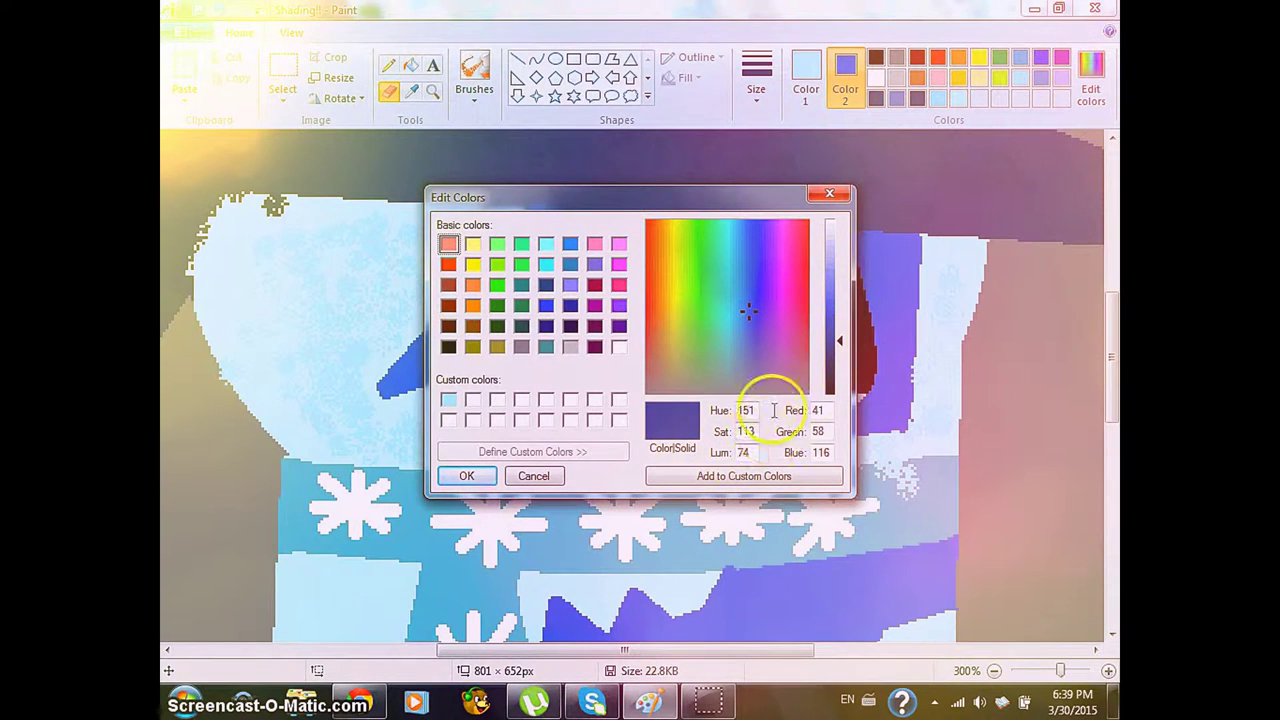
left_click(730, 476)
left_click(466, 476)
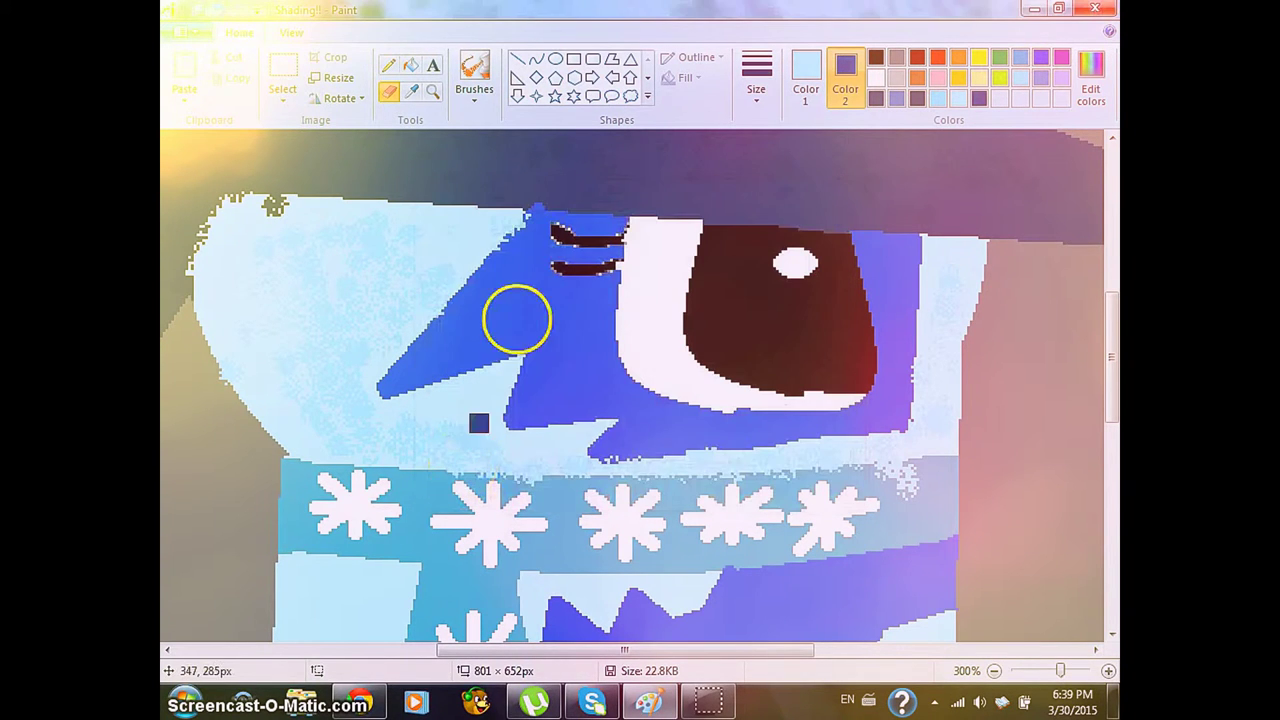
Airbrush dark-blue shading over the blue face marking beside the eye and return the view to 100%
left_click(474, 78)
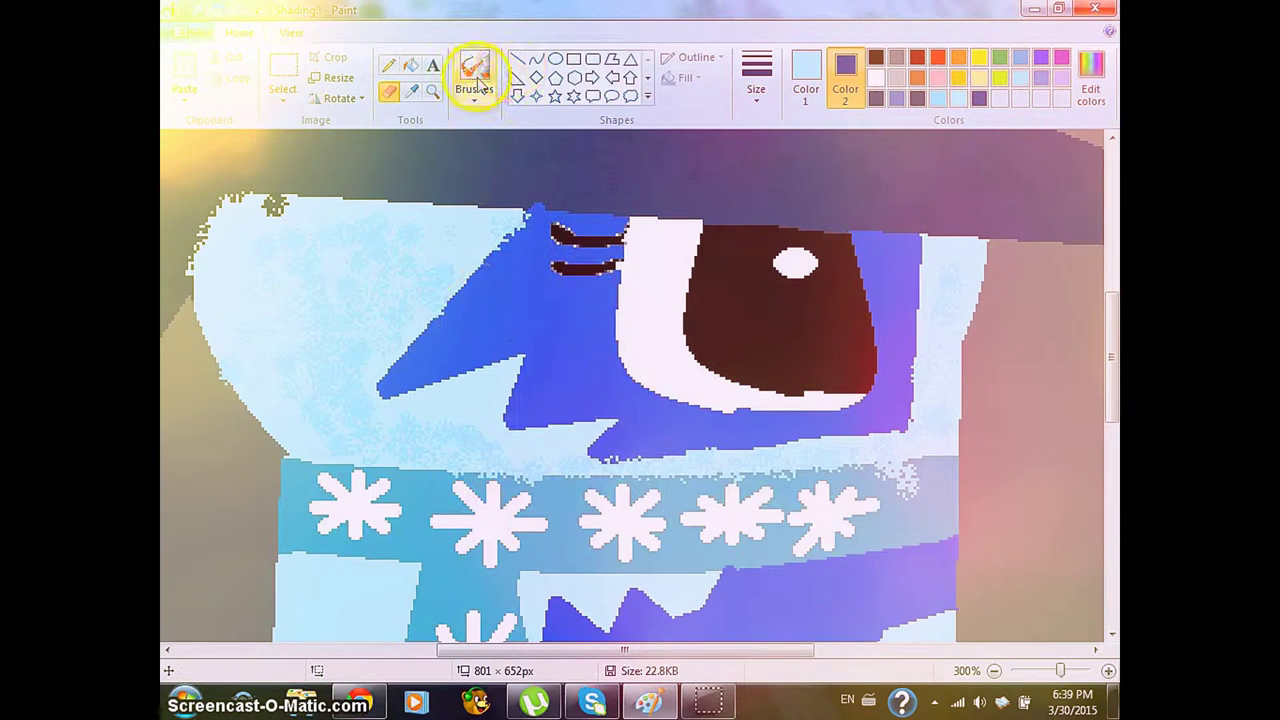
mouse_move(477, 285)
left_mouse_down()
mouse_move(461, 313)
mouse_move(532, 270)
mouse_move(484, 312)
mouse_move(515, 283)
mouse_move(488, 325)
mouse_move(521, 297)
mouse_move(539, 320)
mouse_move(551, 271)
mouse_move(549, 372)
mouse_move(597, 313)
mouse_move(617, 396)
mouse_move(675, 425)
mouse_move(881, 415)
mouse_move(896, 390)
mouse_move(885, 262)
mouse_move(901, 380)
mouse_move(907, 312)
mouse_move(765, 343)
mouse_move(545, 257)
mouse_move(538, 232)
mouse_move(447, 343)
mouse_move(569, 294)
mouse_move(576, 365)
left_mouse_up()
left_click(994, 671)
left_click(994, 671)
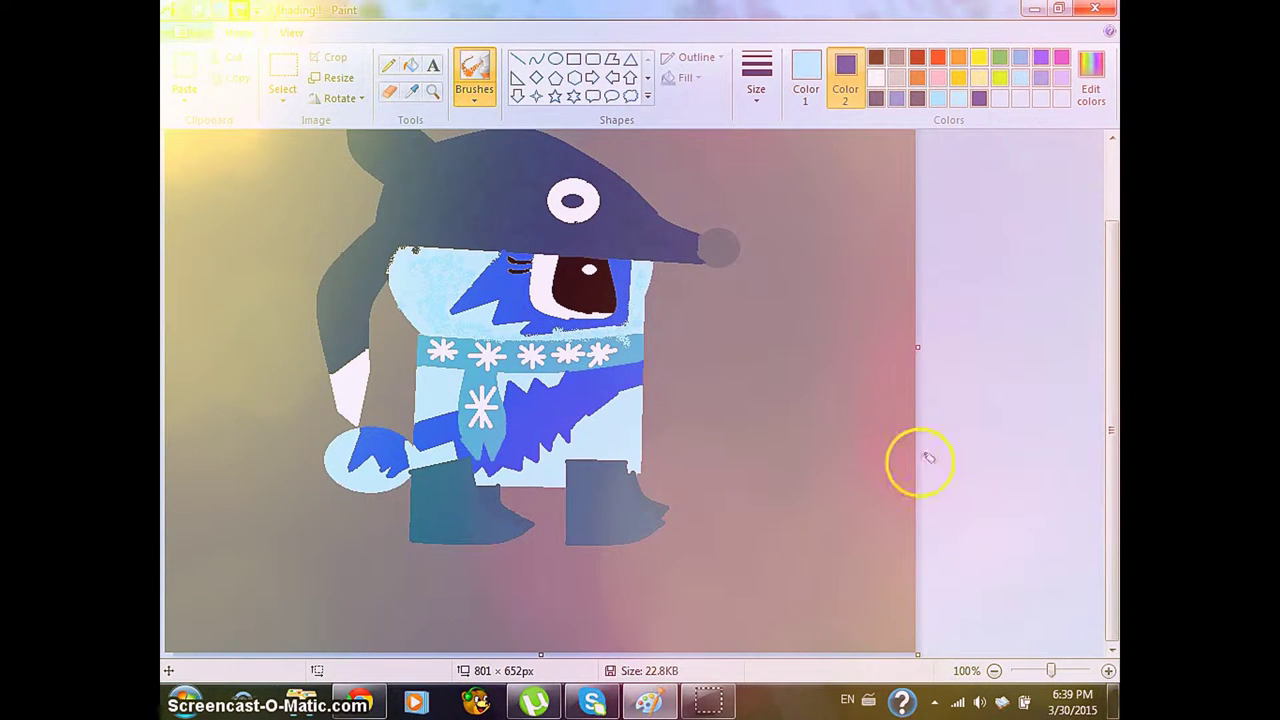
Airbrush dark-blue shading along the outer and lower edges of the blue face marking around the eye
left_click(1108, 671)
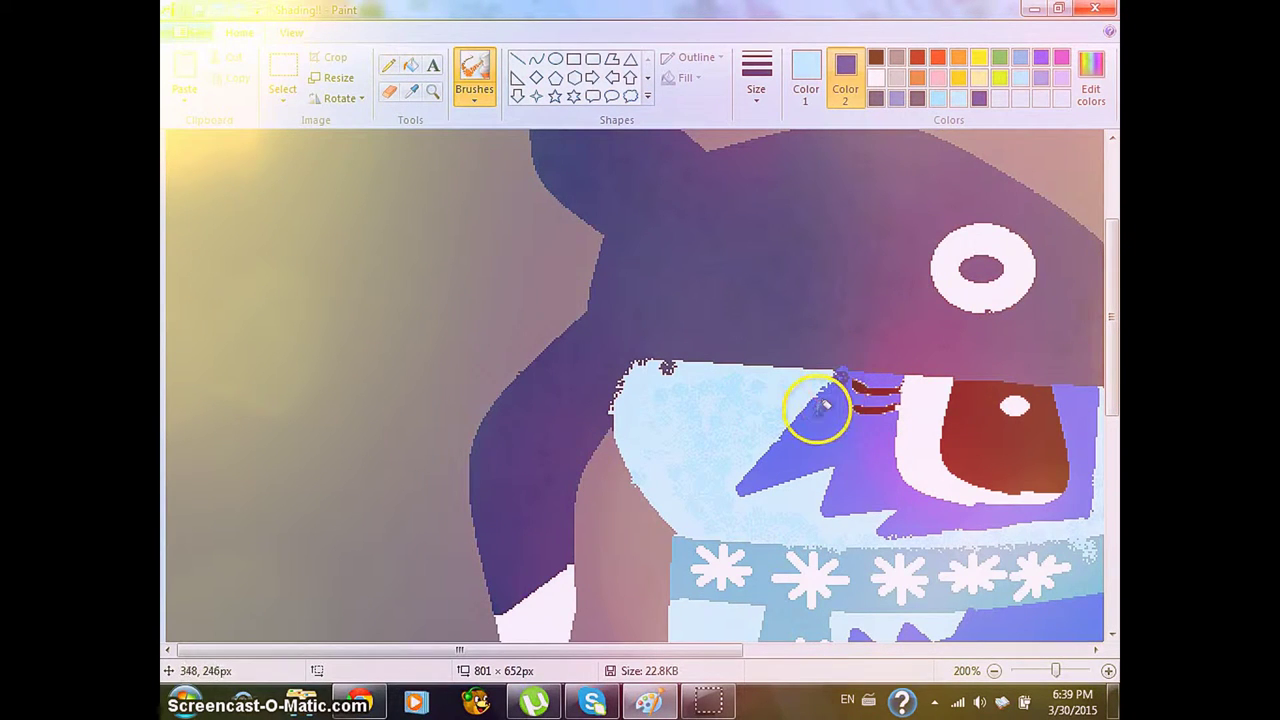
left_click_drag(822, 393, 788, 435)
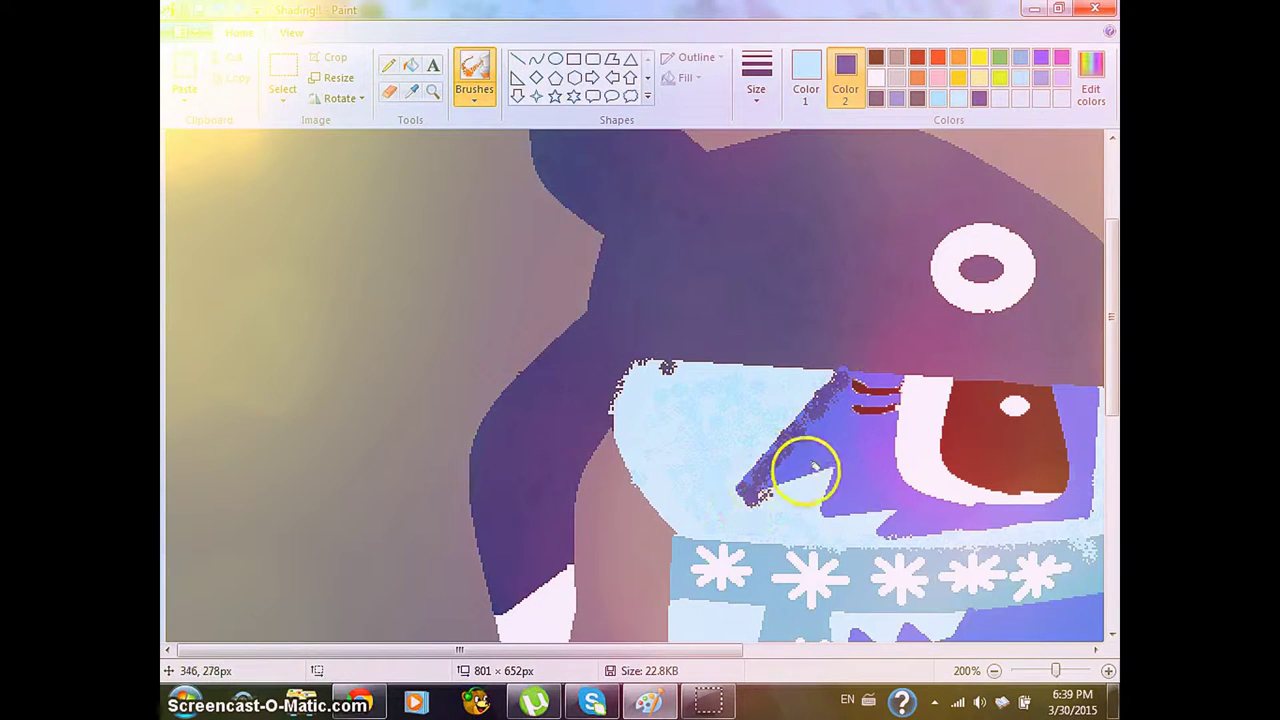
mouse_move(765, 487)
left_mouse_down()
mouse_move(837, 468)
mouse_move(792, 478)
mouse_move(837, 470)
mouse_move(829, 521)
mouse_move(862, 511)
mouse_move(892, 514)
mouse_move(837, 519)
mouse_move(899, 525)
mouse_move(856, 519)
left_mouse_up()
left_click_drag(725, 652, 808, 651)
mouse_move(735, 537)
left_mouse_down()
mouse_move(857, 528)
mouse_move(840, 522)
left_mouse_up()
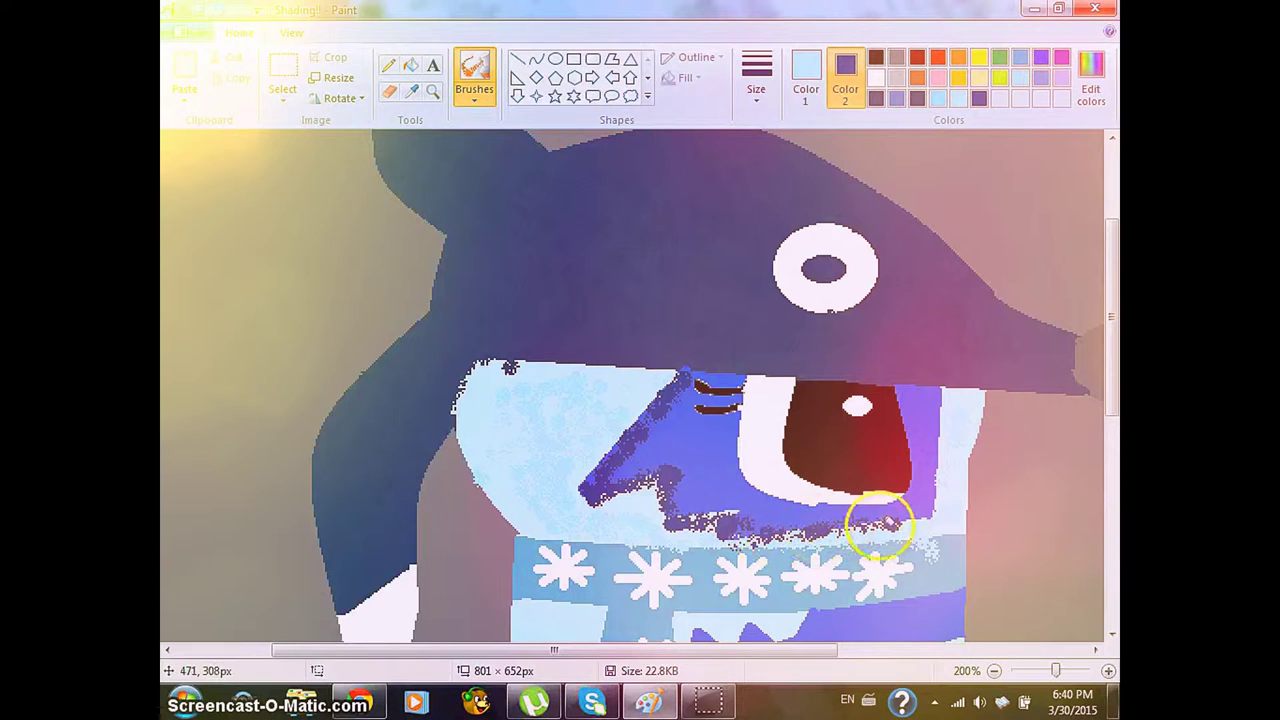
mouse_move(937, 470)
left_mouse_down()
mouse_move(942, 393)
mouse_move(946, 514)
mouse_move(942, 411)
mouse_move(934, 506)
mouse_move(952, 409)
left_mouse_up()
left_click(994, 670)
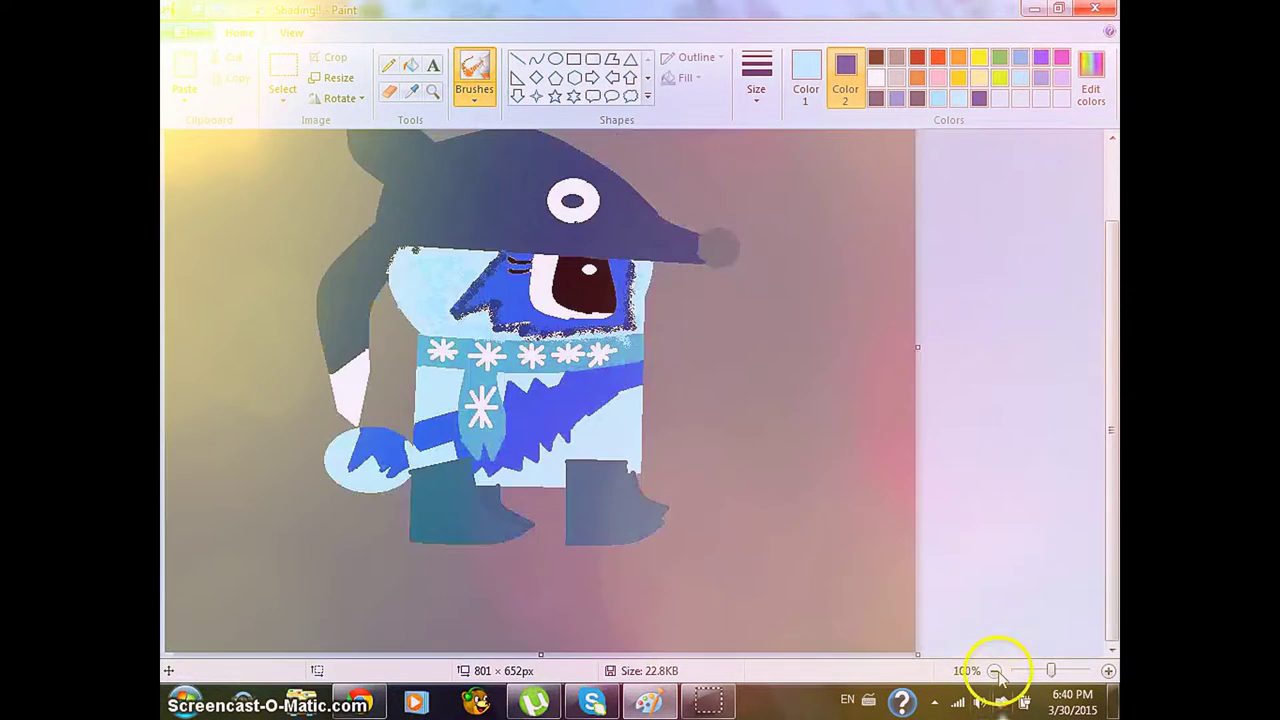
Touch up the dark-blue shading along the lower edge of the face marking and return the view to 100%
left_click(994, 670)
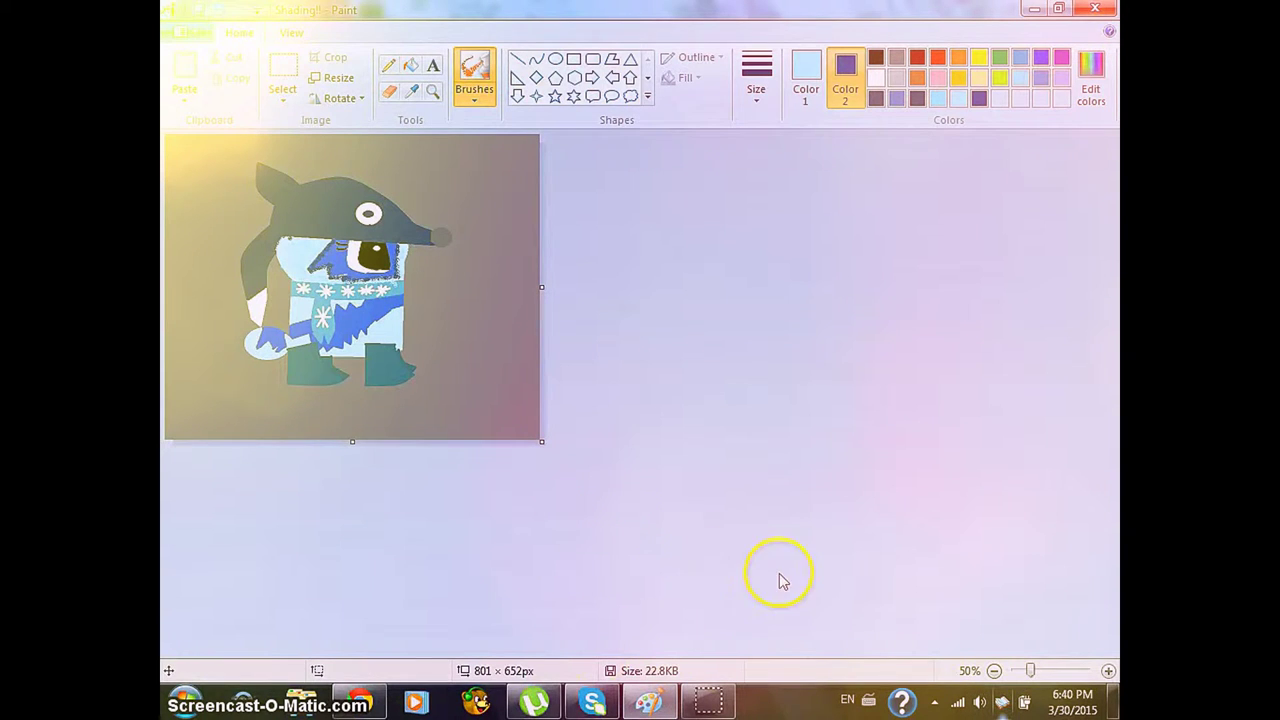
left_click(1108, 671)
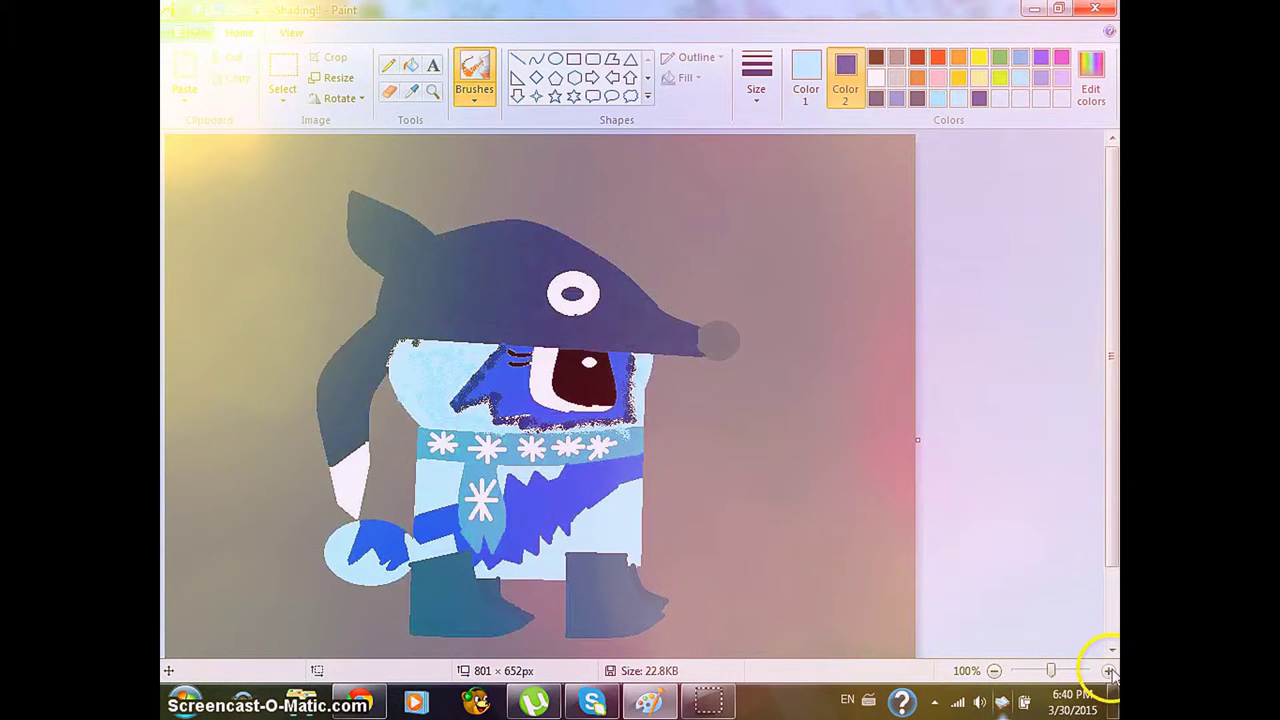
left_click(1108, 671)
scroll(900, 475, "down", 3)
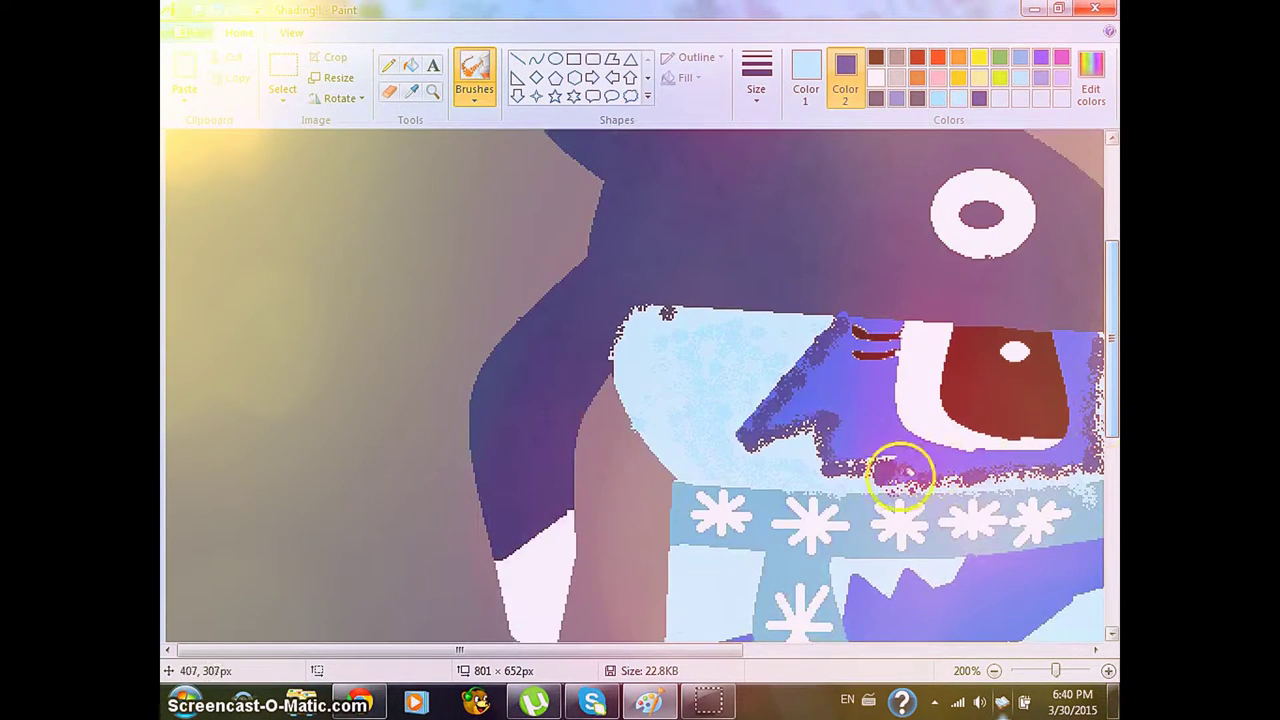
left_click_drag(900, 475, 848, 463)
left_click(215, 10)
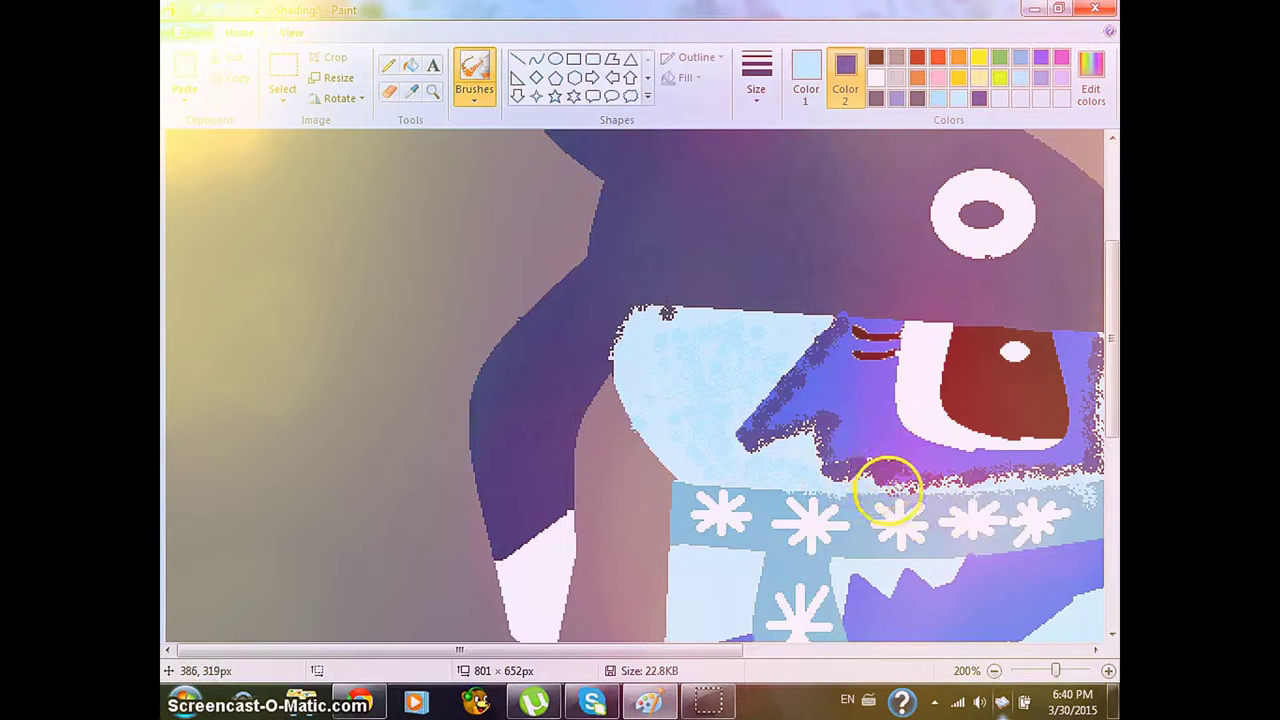
left_click(992, 670)
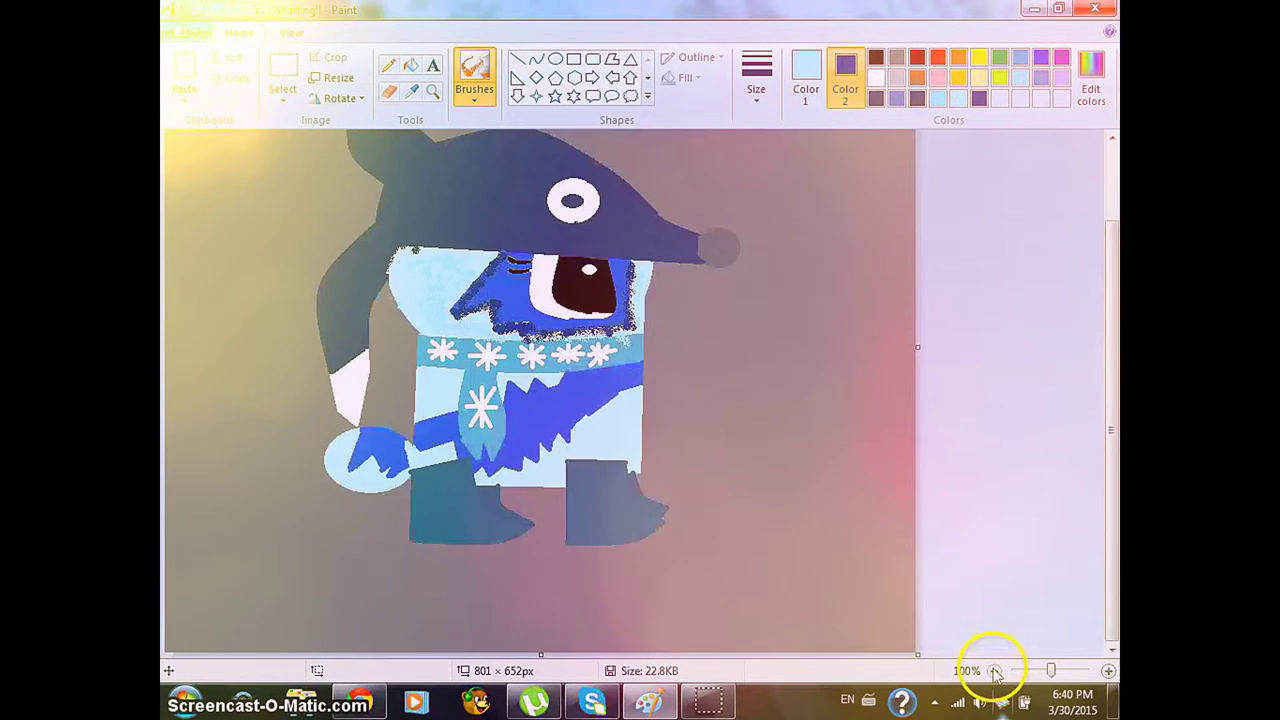
left_click(992, 670)
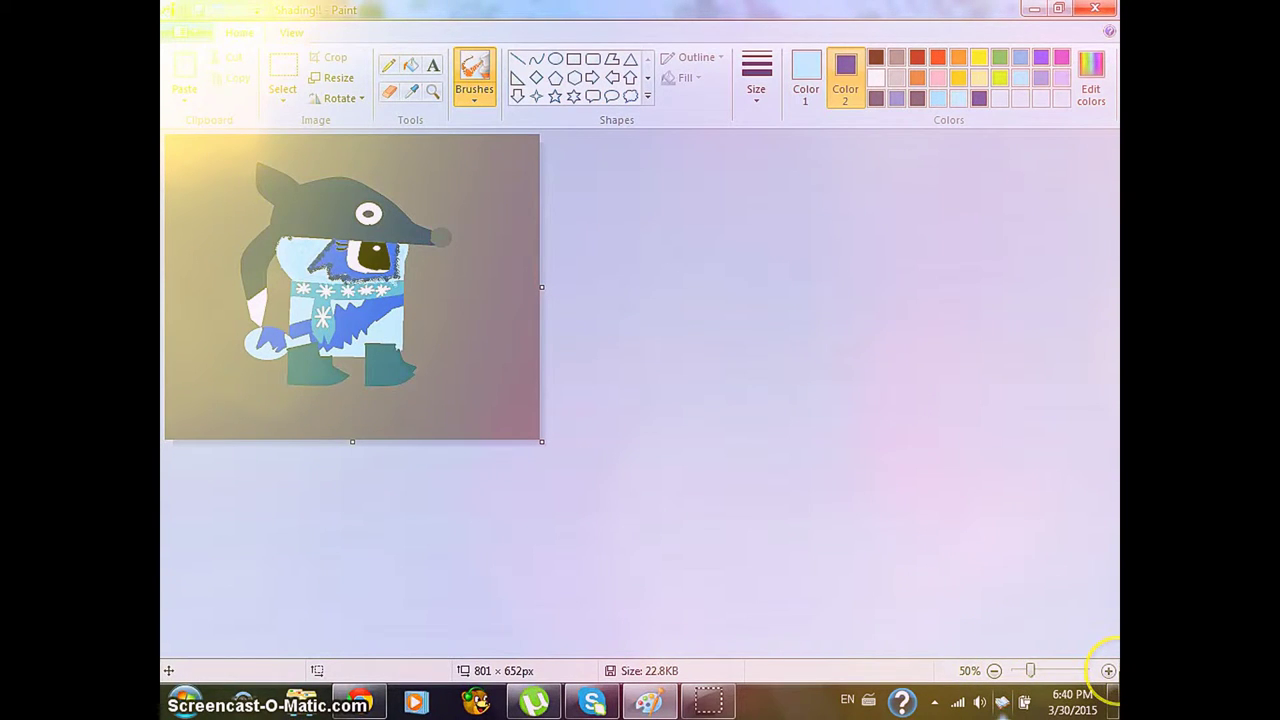
left_click(1108, 670)
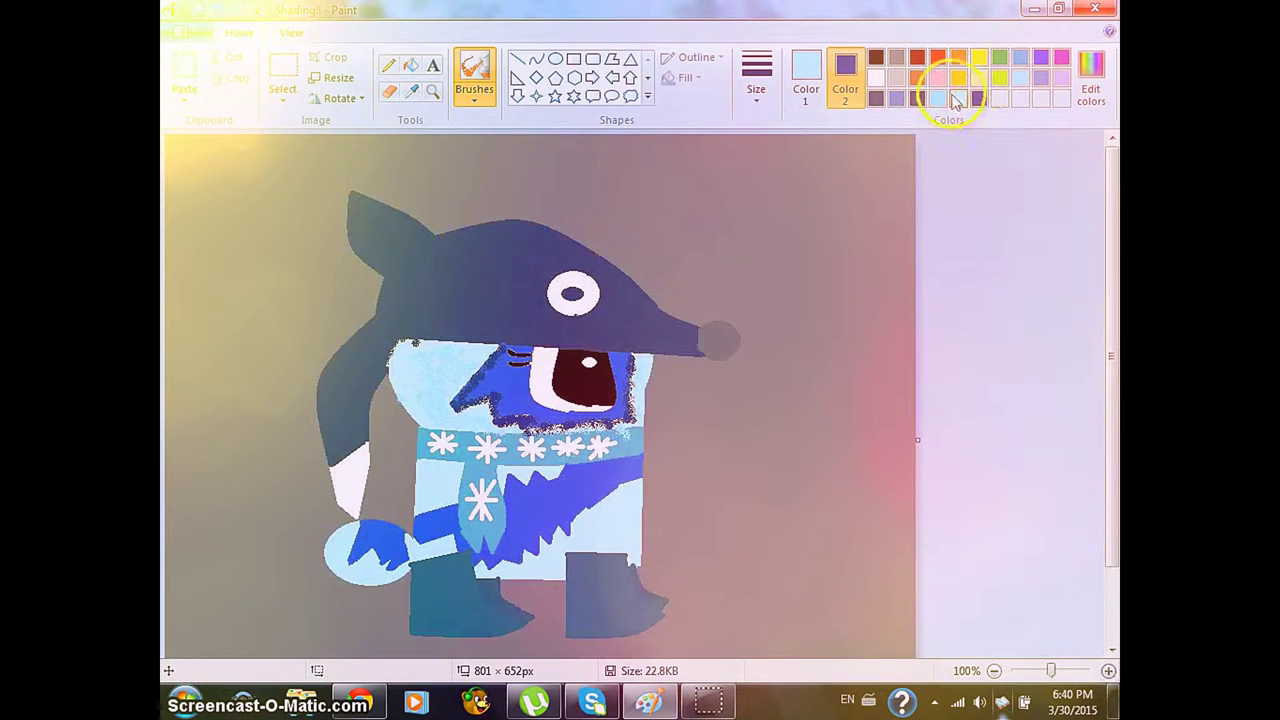
Set Color 2 to the custom light blue and airbrush light-blue shading on the chest patches beside the hanging scarf end
left_click(1108, 670)
left_click(1108, 670)
scroll(1090, 400, "down", 10)
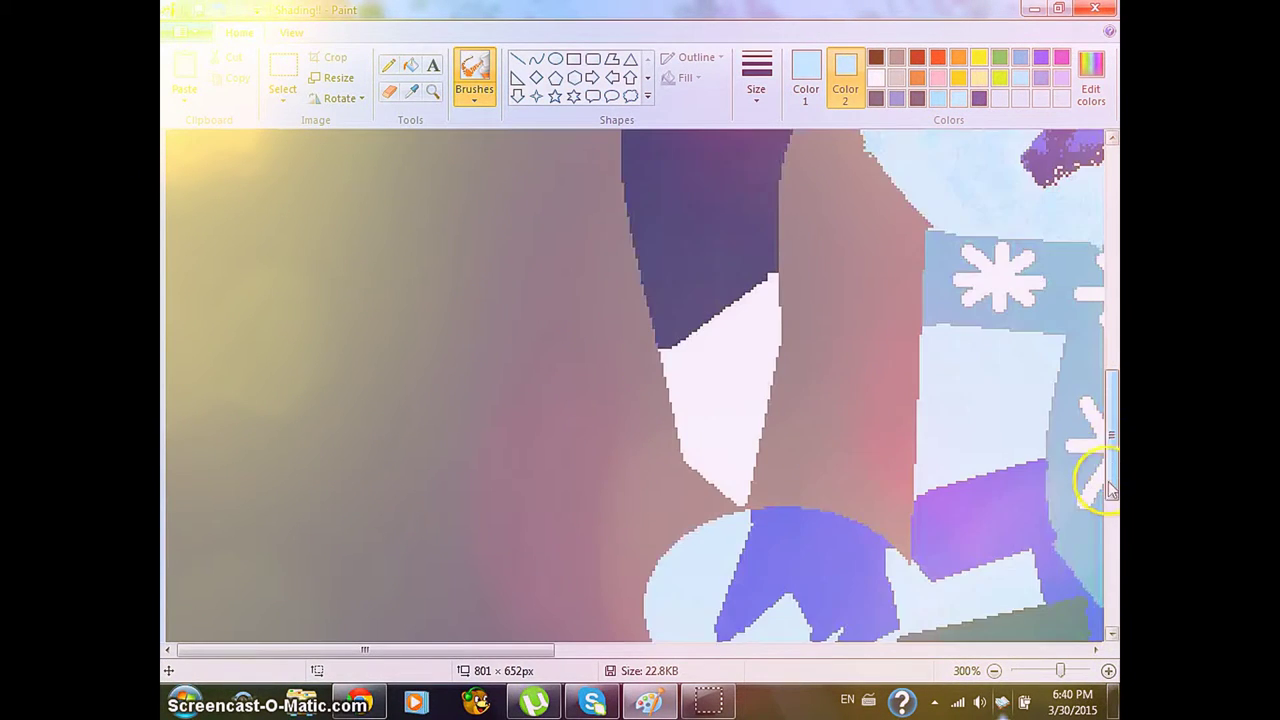
left_click_drag(518, 650, 586, 603)
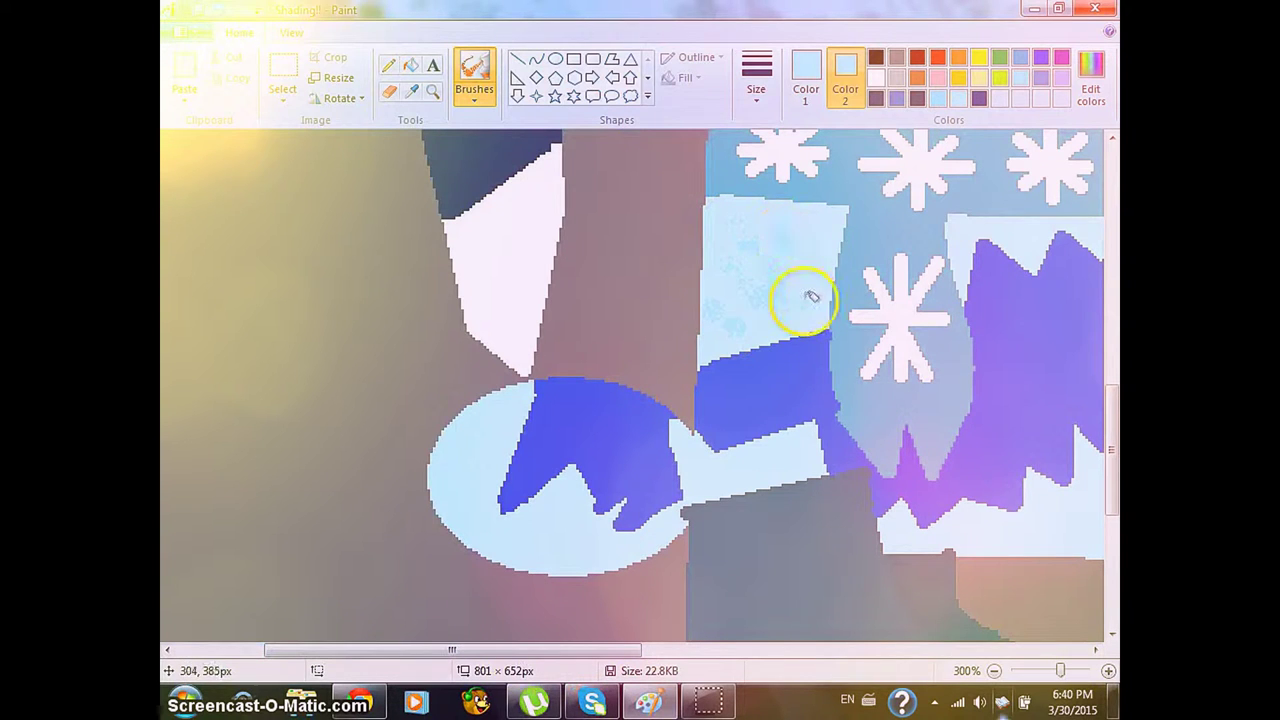
scroll(1104, 438, "up", 3)
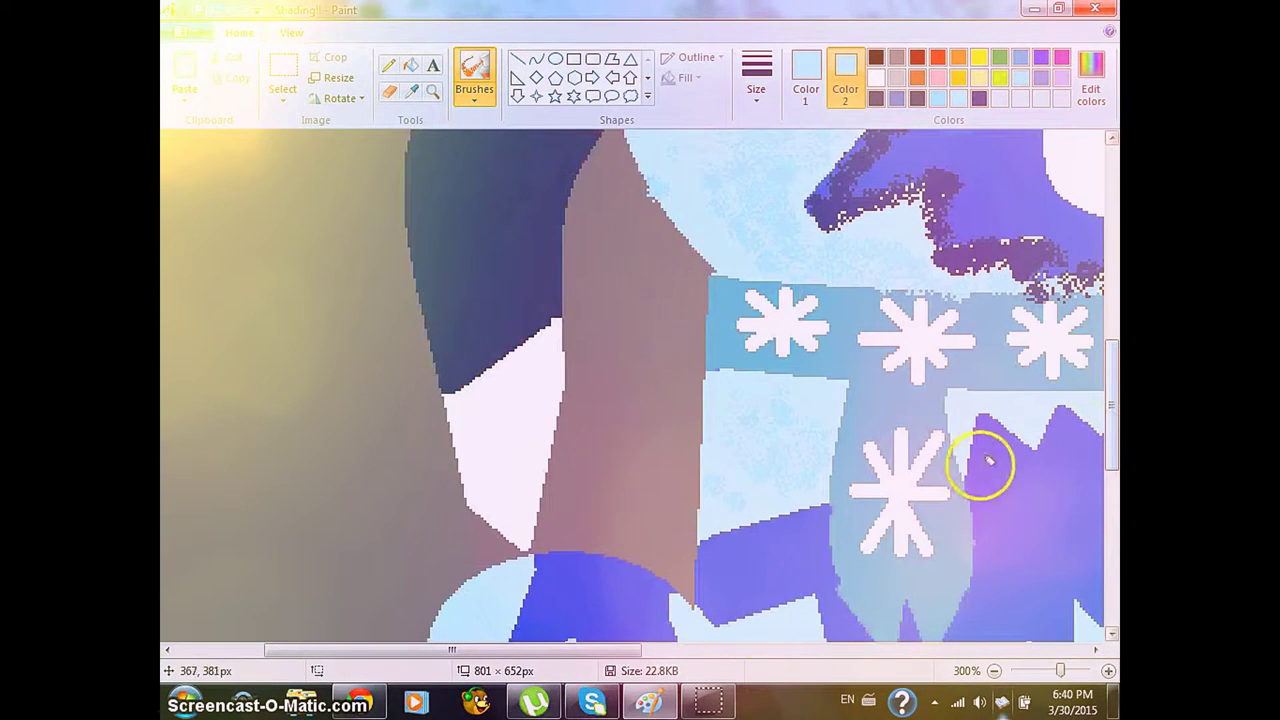
left_click_drag(620, 650, 760, 650)
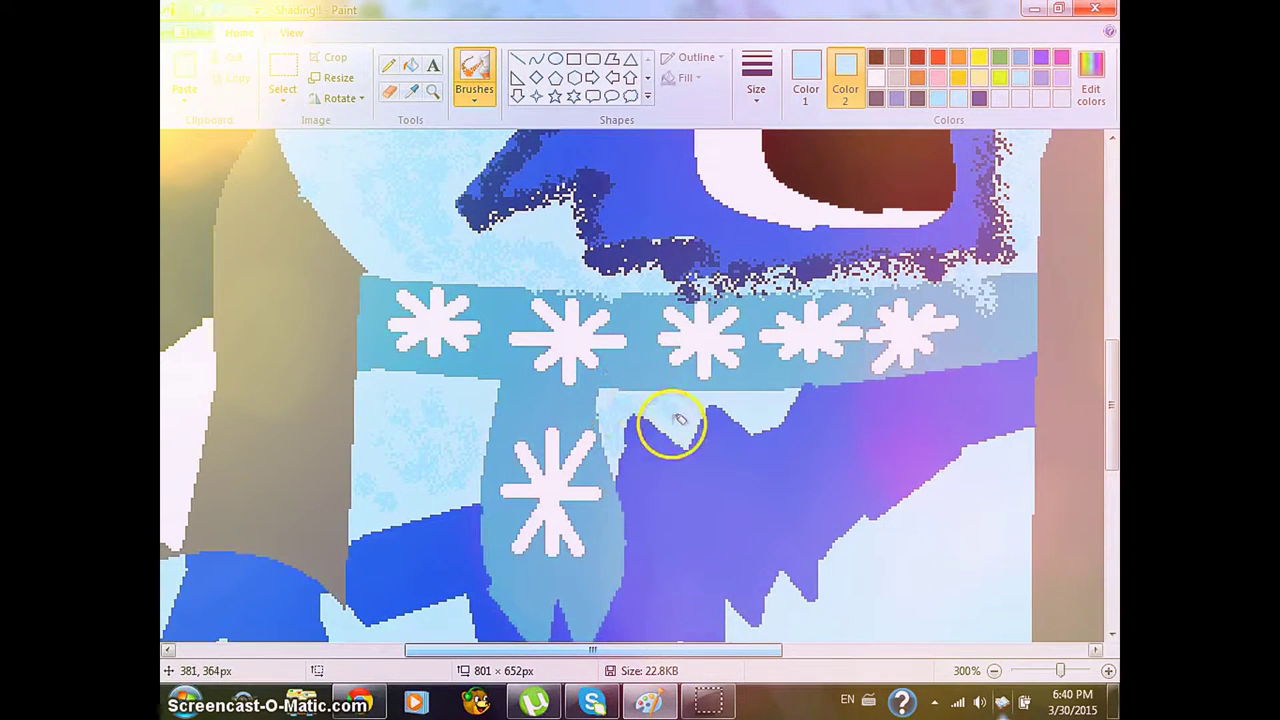
Airbrush light-blue shading over the light areas of the lower body below the blue stripe and above the boots
scroll(1110, 428, "down", 3)
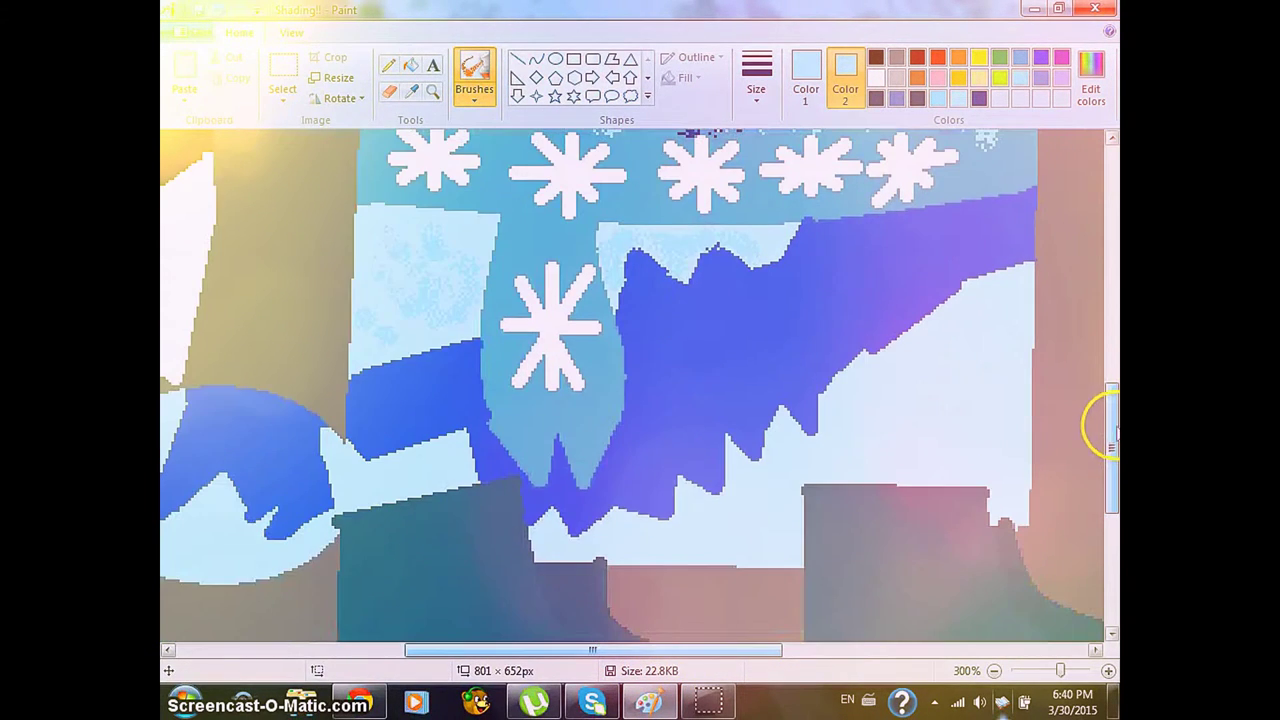
mouse_move(368, 468)
left_mouse_down()
mouse_move(343, 449)
mouse_move(400, 480)
mouse_move(391, 509)
left_mouse_up()
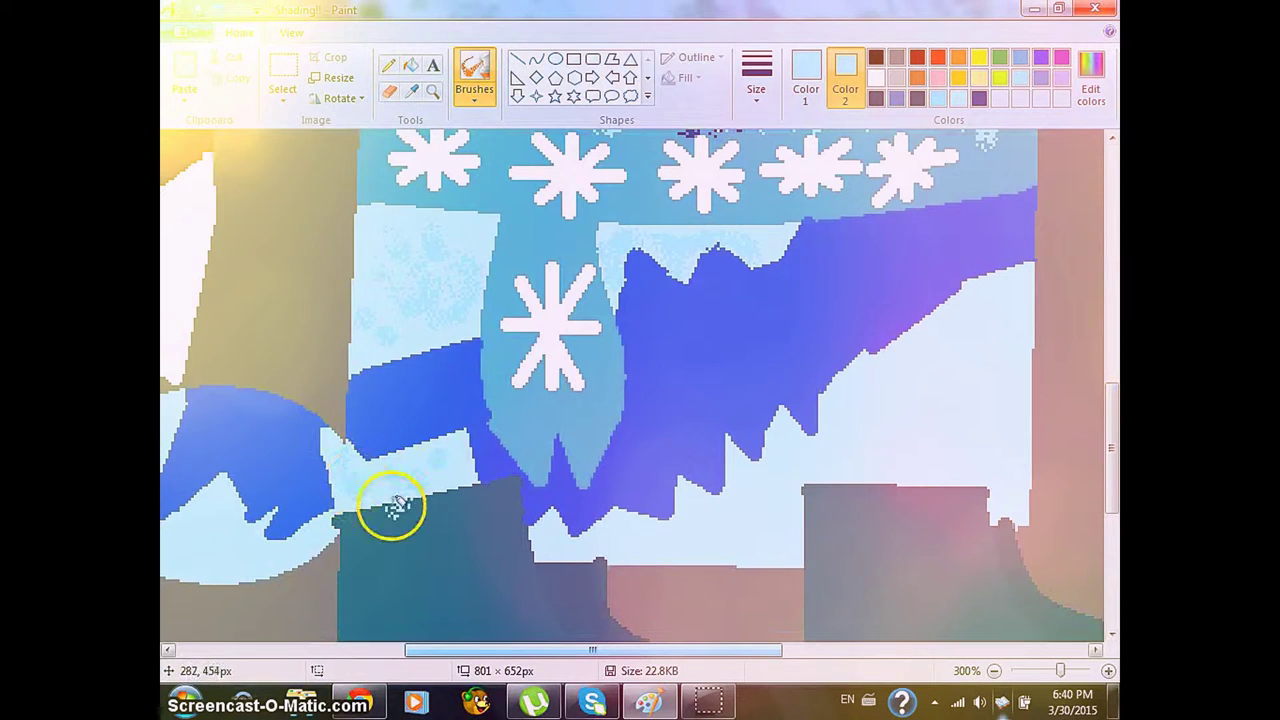
mouse_move(572, 545)
left_mouse_down()
mouse_move(707, 531)
mouse_move(583, 541)
mouse_move(677, 530)
left_mouse_up()
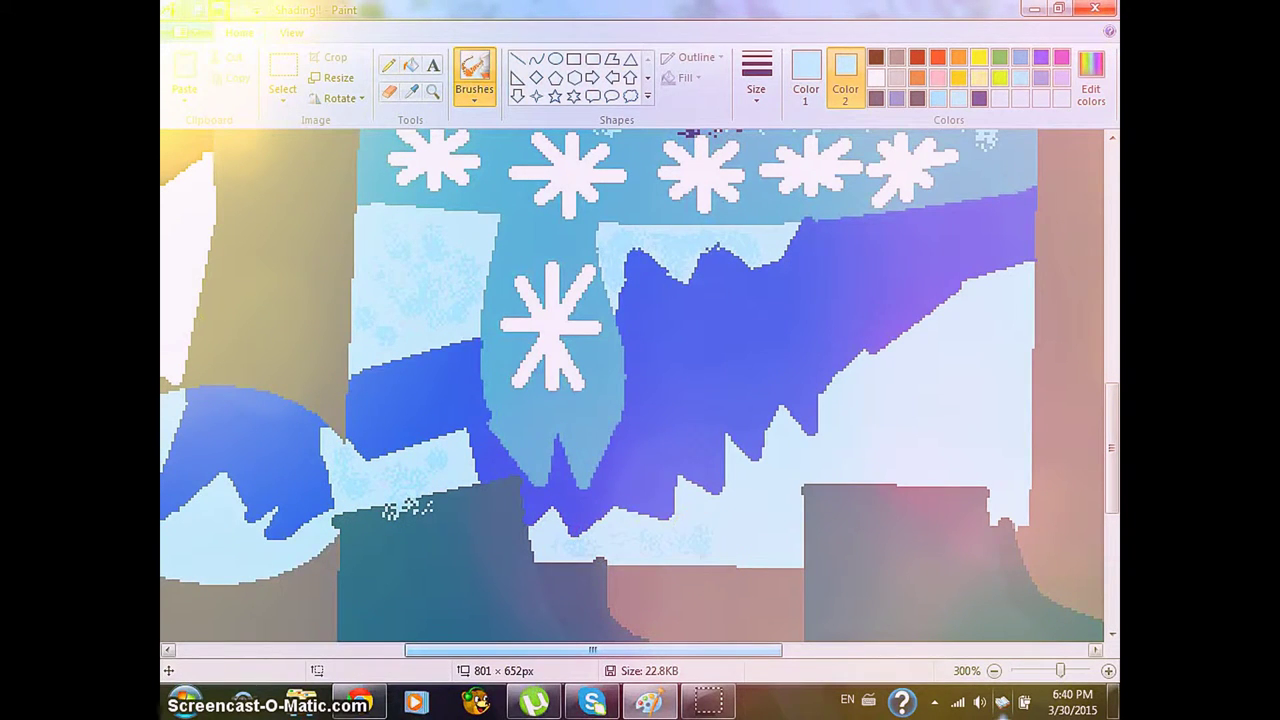
mouse_move(348, 400)
left_mouse_down()
mouse_move(342, 451)
mouse_move(379, 469)
mouse_move(432, 447)
mouse_move(590, 528)
left_mouse_up()
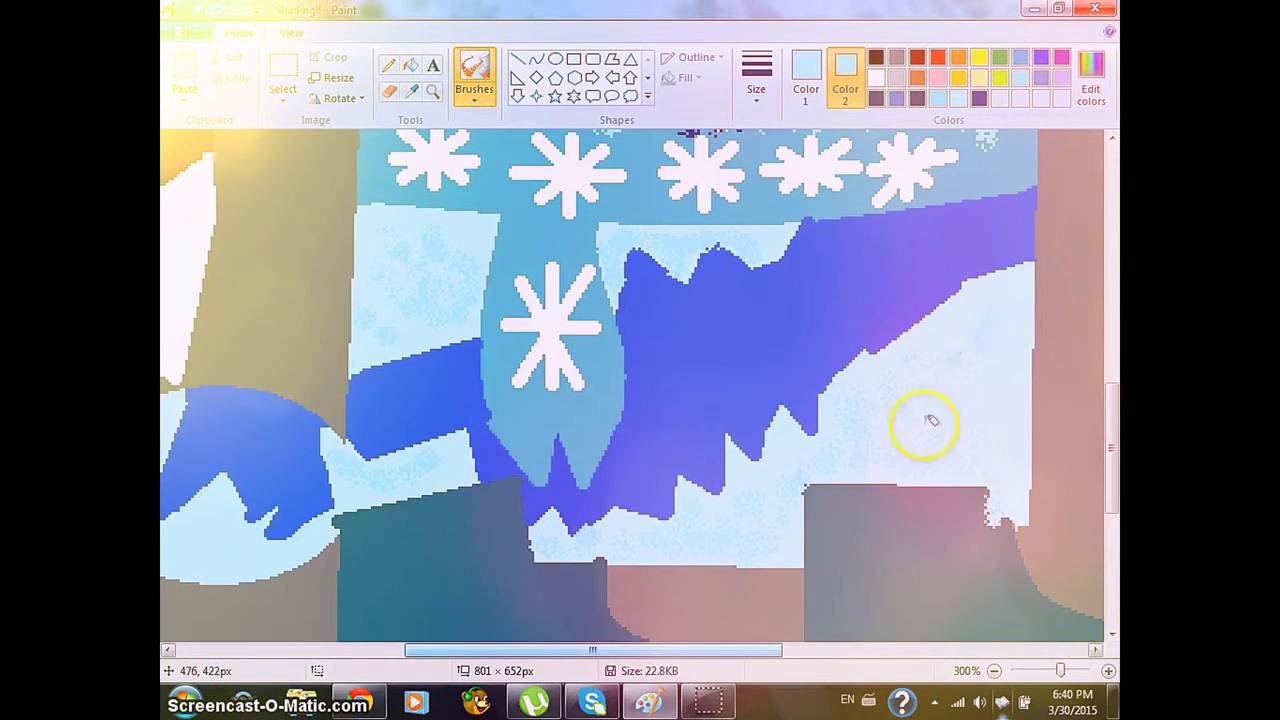
left_click(994, 670)
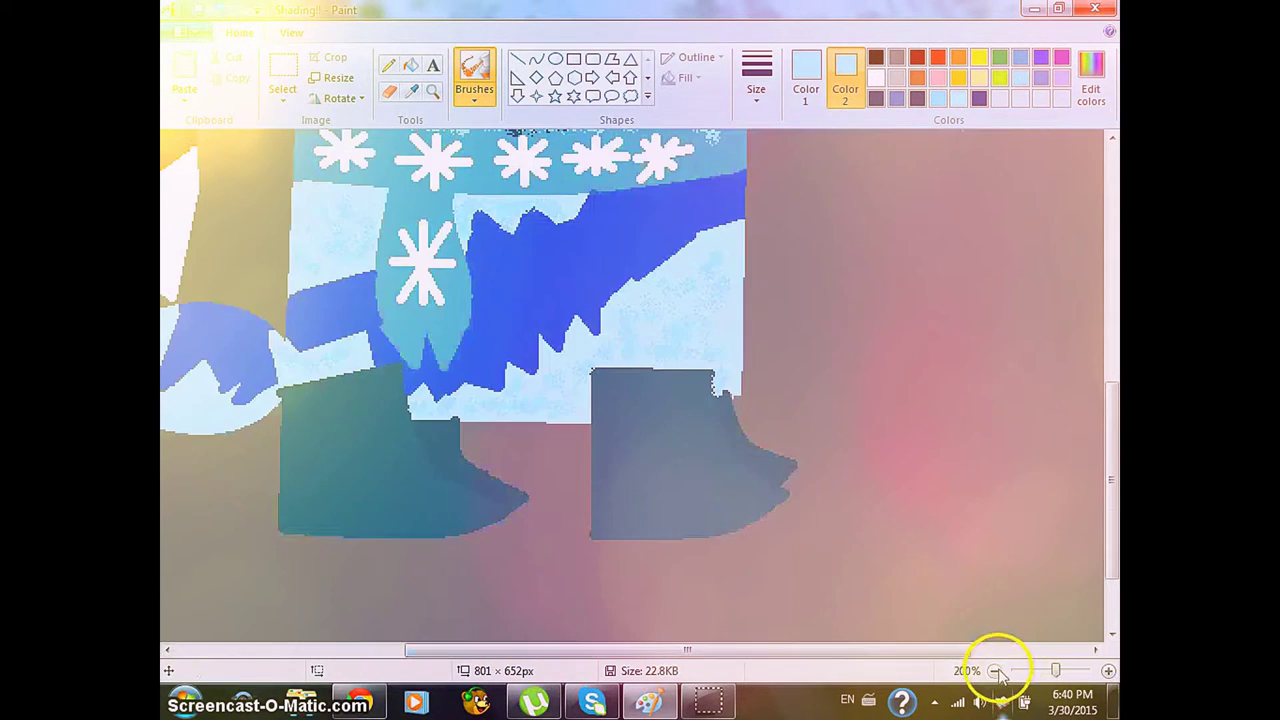
scroll(1110, 340, "up", 5)
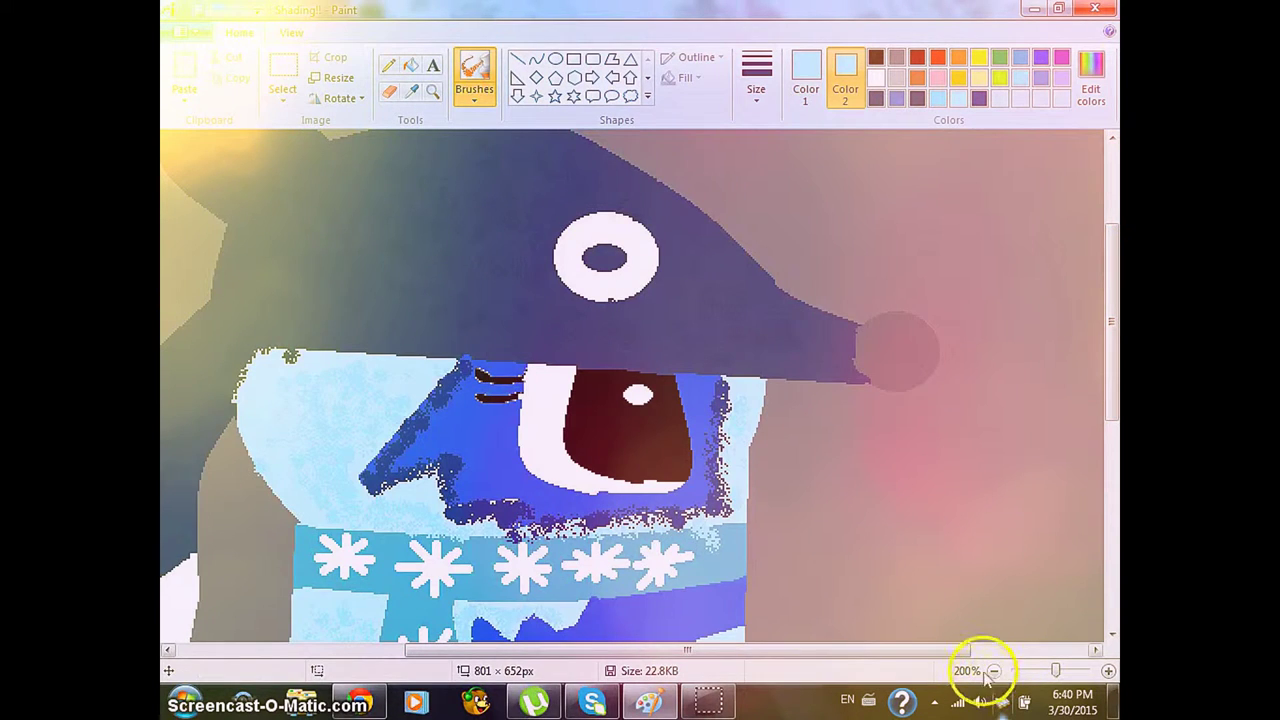
left_click(994, 670)
left_click(994, 670)
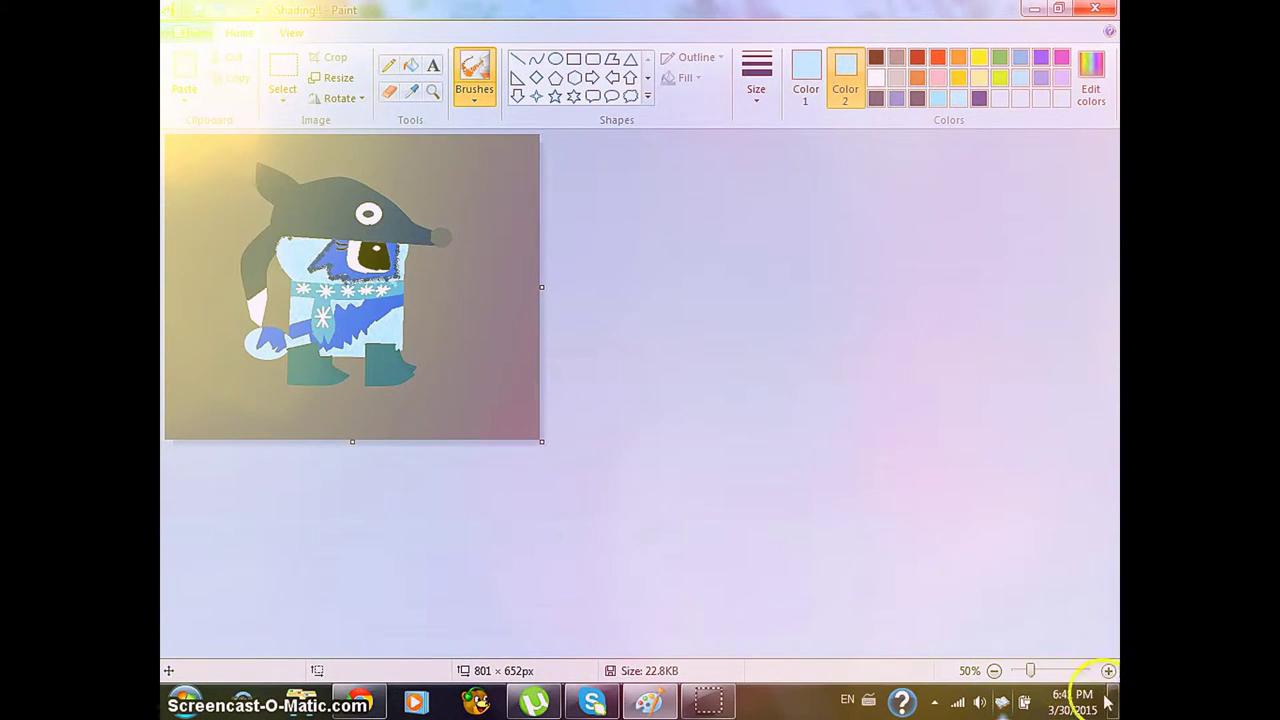
Airbrush light-blue shading over the light areas of the round tail tip and return the view to 100%
left_click(1108, 671)
left_click(1108, 671)
left_click_drag(1108, 244, 1108, 434)
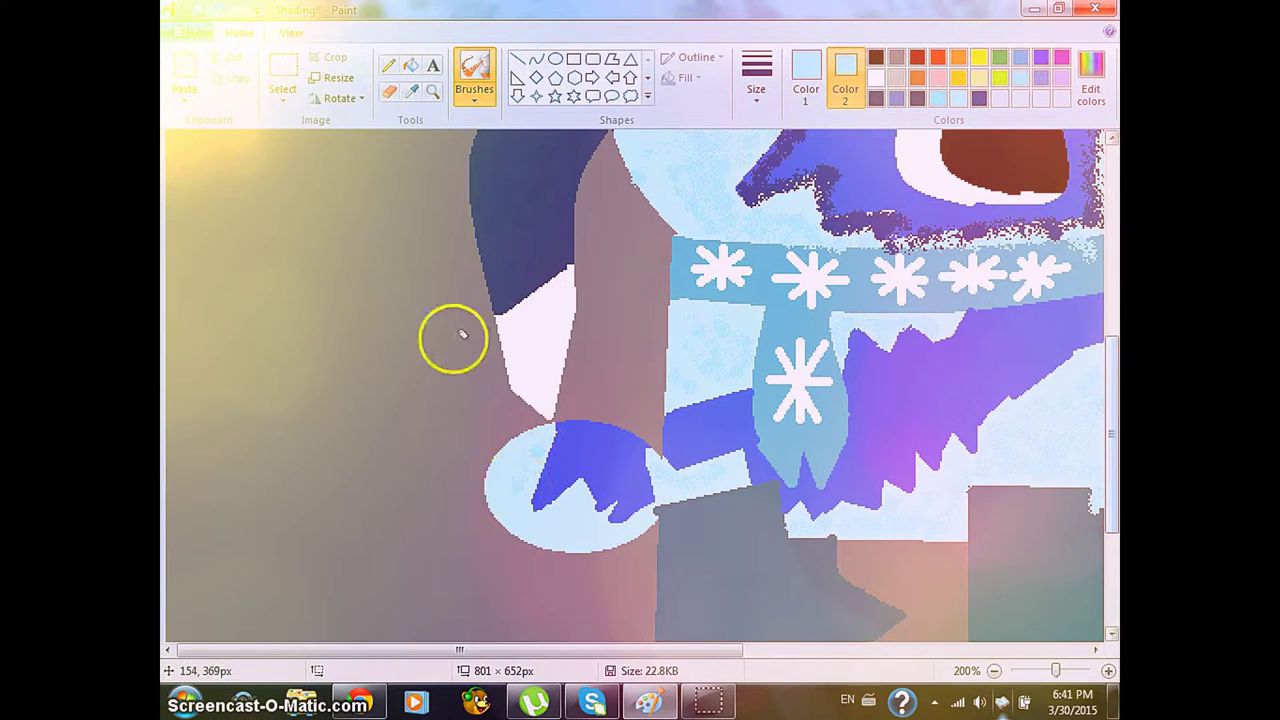
mouse_move(518, 468)
left_mouse_down()
mouse_move(522, 504)
mouse_move(546, 524)
mouse_move(510, 494)
mouse_move(528, 468)
mouse_move(512, 506)
mouse_move(596, 530)
mouse_move(556, 530)
mouse_move(531, 454)
mouse_move(524, 496)
mouse_move(587, 519)
mouse_move(580, 505)
mouse_move(556, 524)
mouse_move(570, 499)
mouse_move(606, 524)
mouse_move(643, 525)
mouse_move(537, 522)
mouse_move(514, 449)
left_mouse_up()
left_click(993, 671)
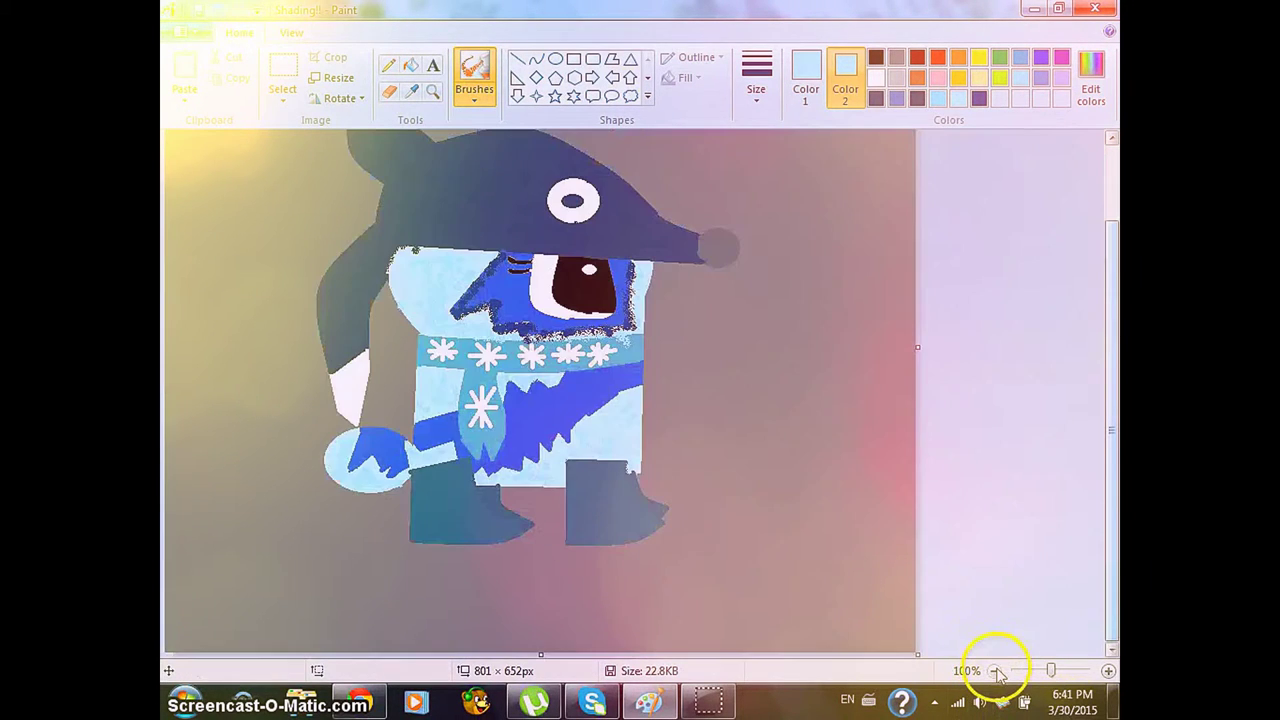
left_click(995, 671)
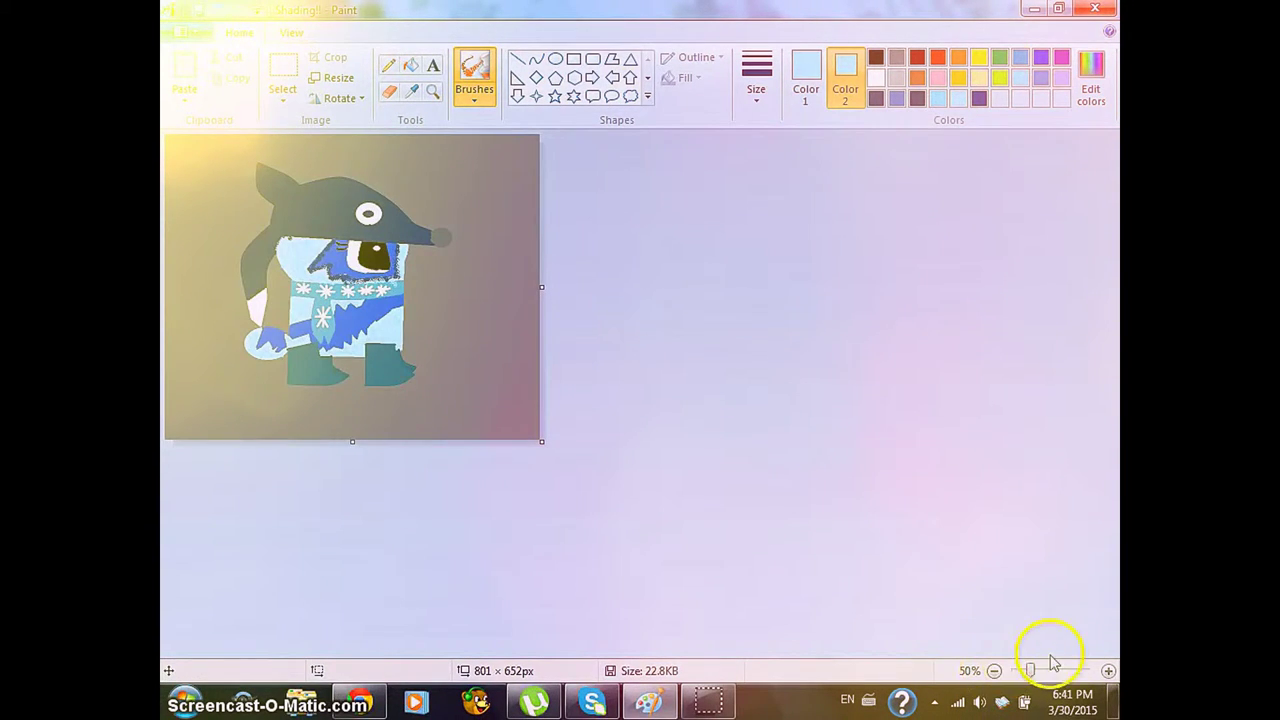
left_click(1108, 671)
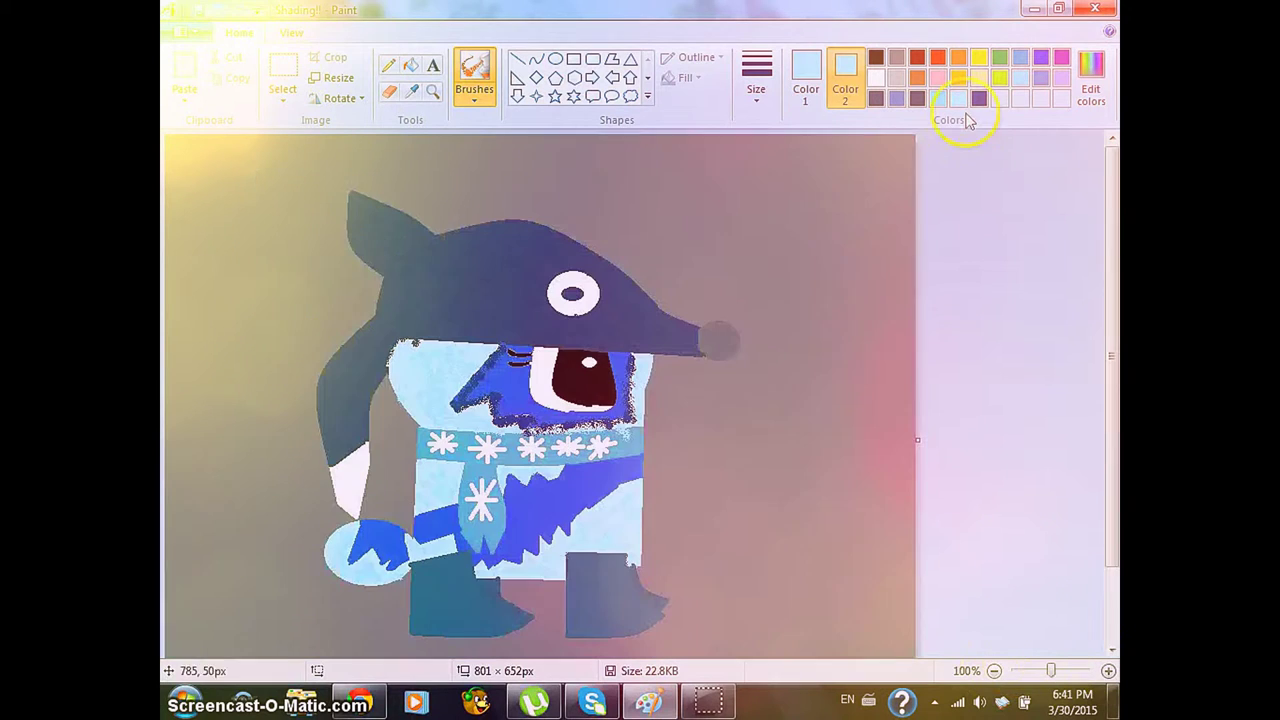
left_click(1104, 86)
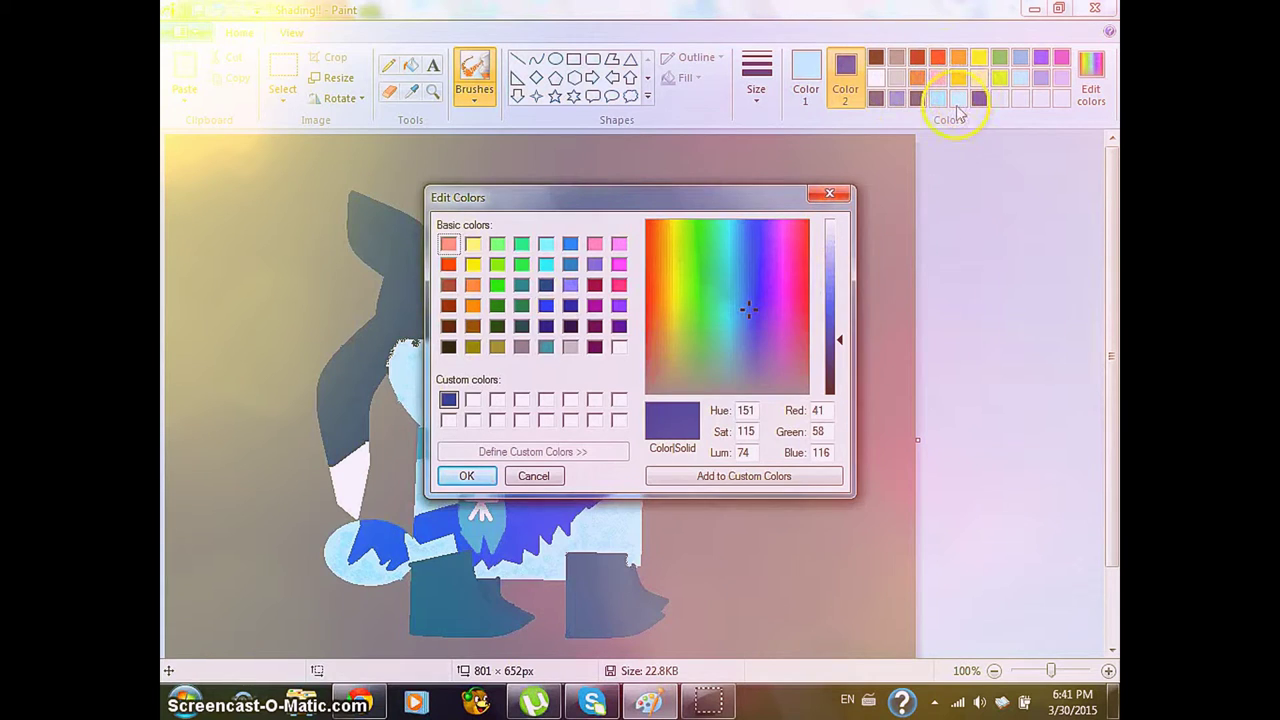
left_click_drag(782, 280, 759, 233)
left_click_drag(845, 287, 833, 238)
left_click(829, 193)
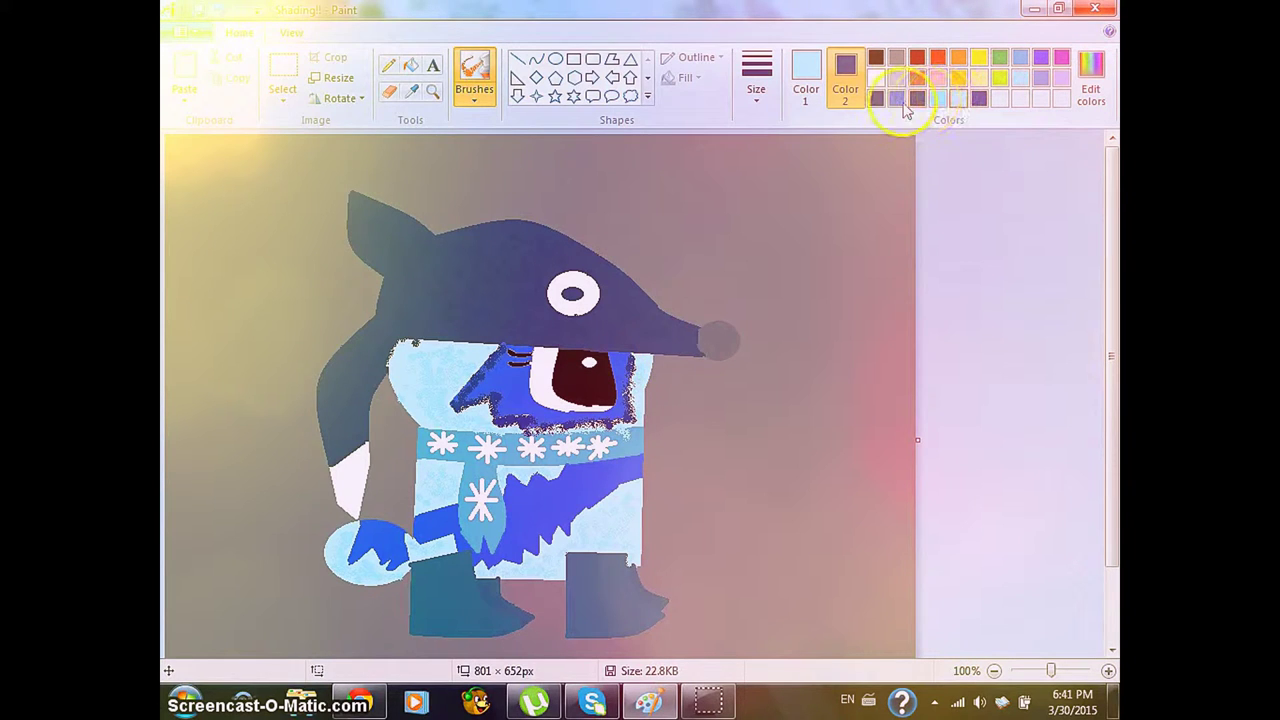
Sample the dark-blue shading on the face marking as Color 2 and bring the tail into view at 300%
left_click(410, 91)
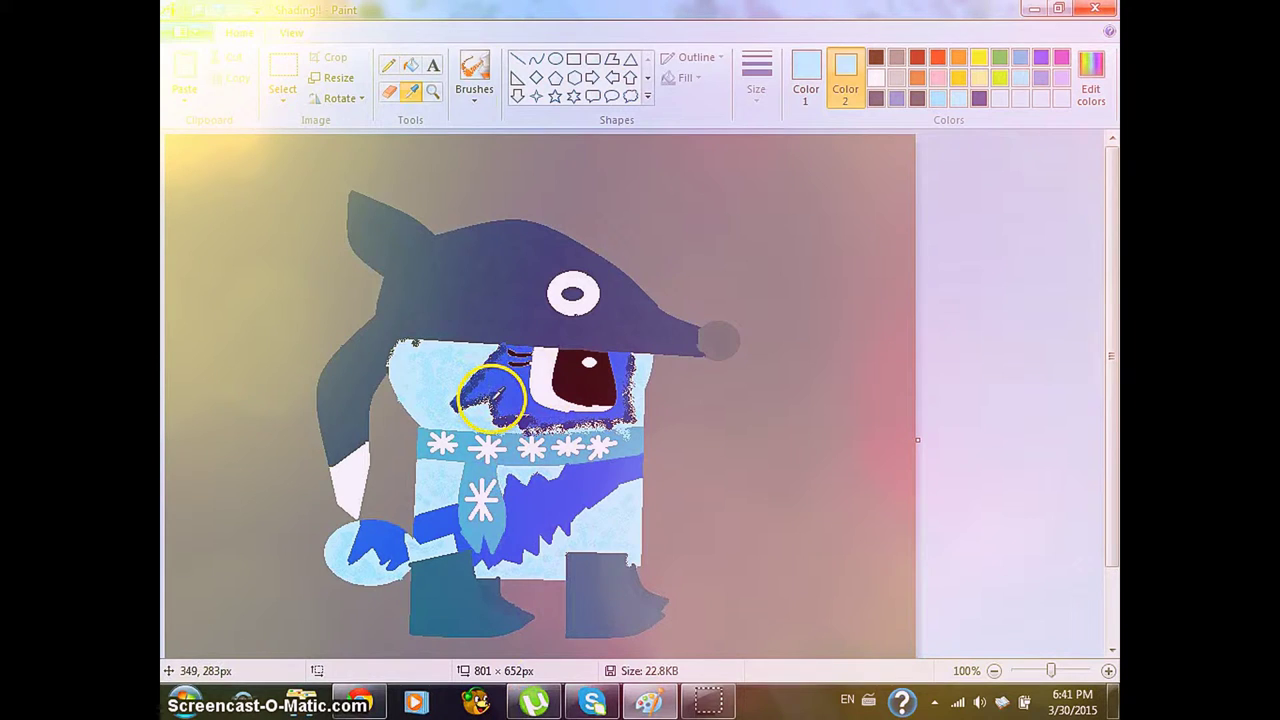
right_click(490, 397)
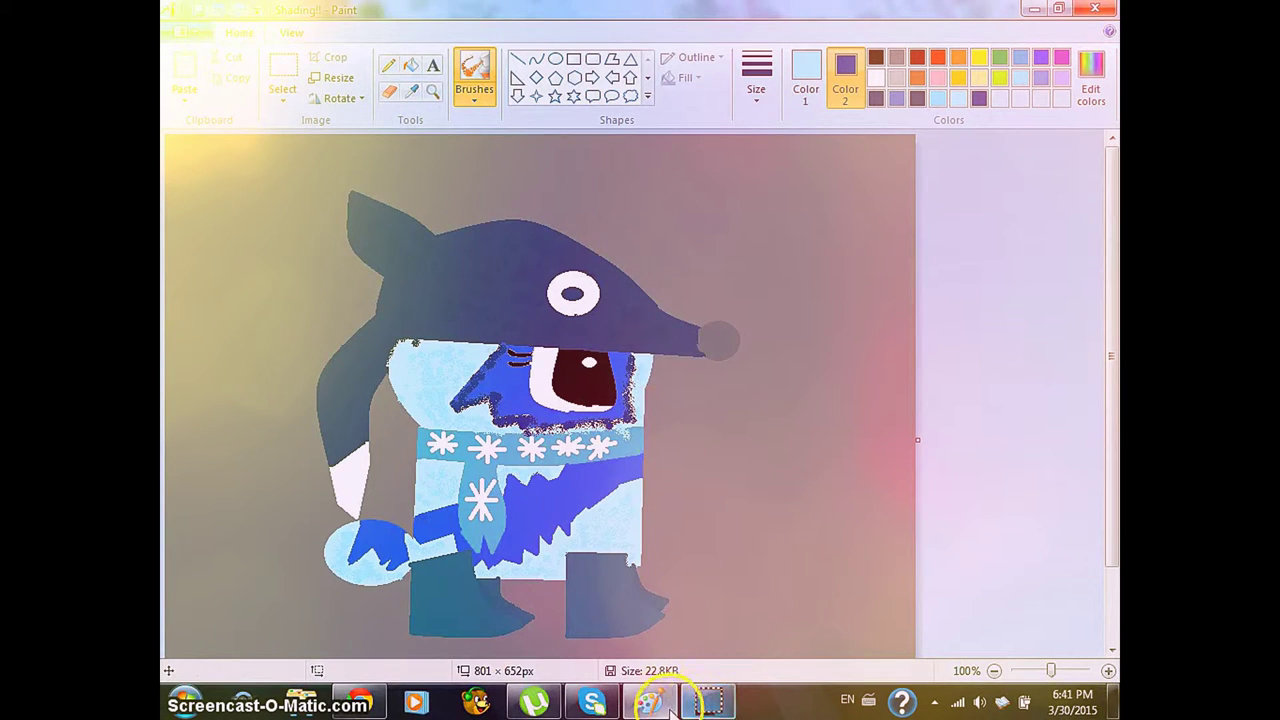
left_click(1108, 670)
left_click(1108, 670)
left_click_drag(1107, 250, 1090, 486)
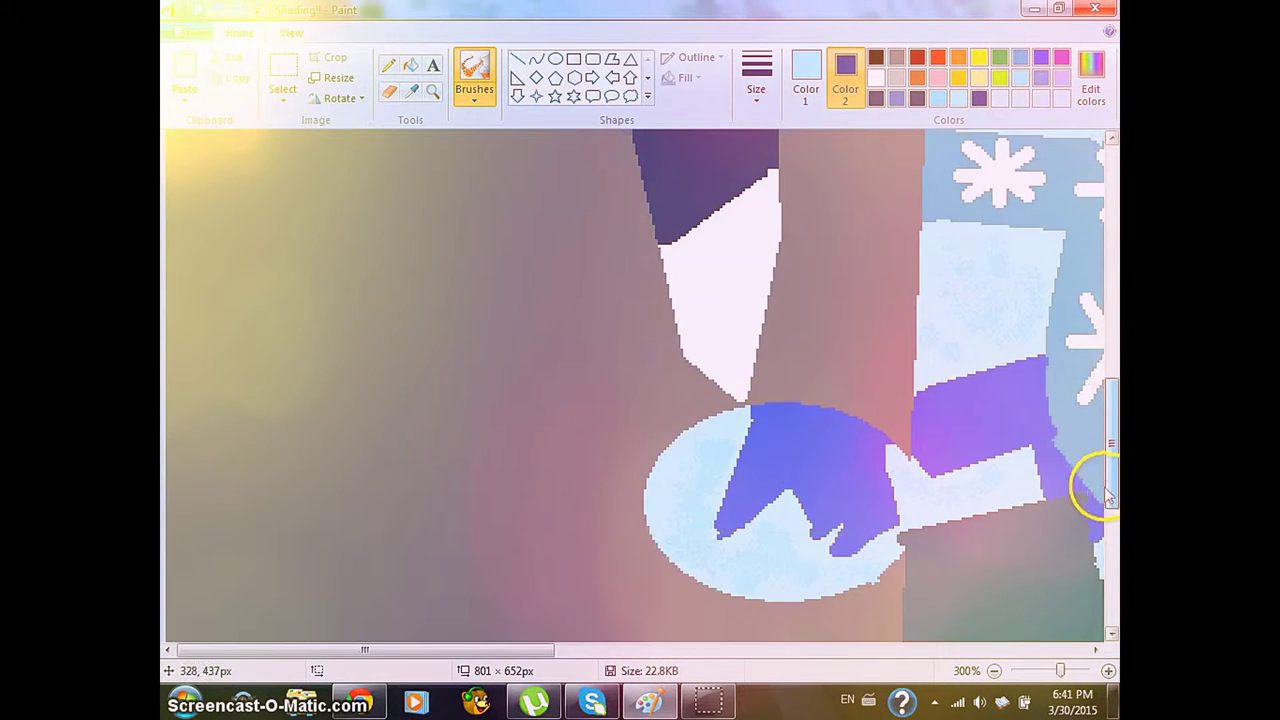
Undo the stray light-blue spray, set Color 1 to the custom dark blue and shade the edges of the blue tail marking and adjoining body stripe
left_click_drag(757, 405, 755, 430)
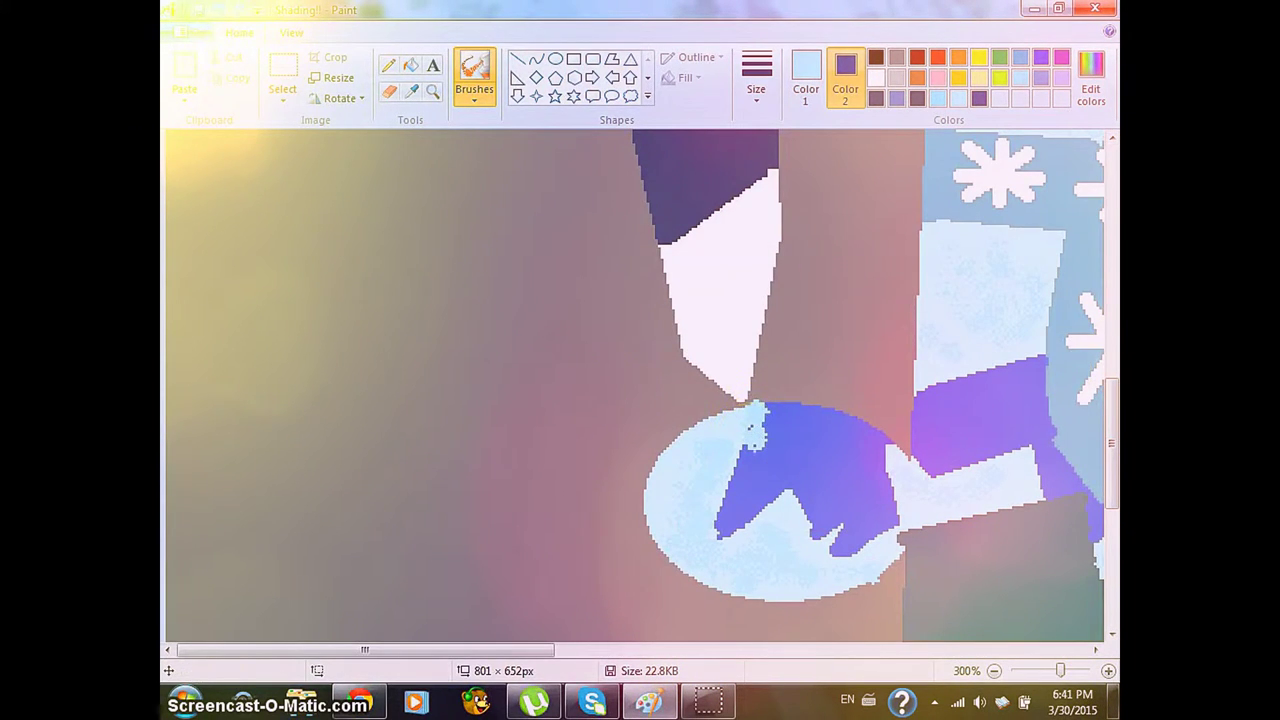
key("ctrl+z")
left_click(818, 97)
left_click(979, 97)
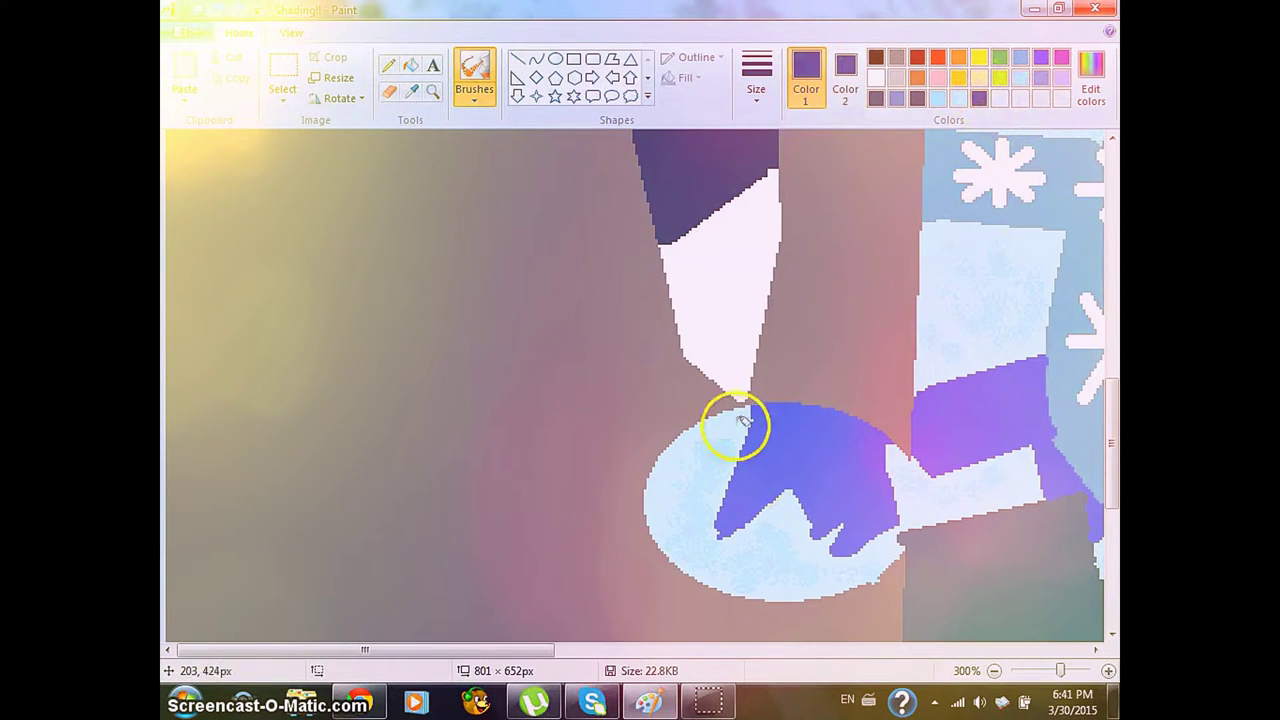
mouse_move(745, 423)
left_mouse_down()
mouse_move(732, 530)
mouse_move(805, 484)
mouse_move(825, 529)
mouse_move(850, 517)
mouse_move(842, 550)
mouse_move(900, 529)
mouse_move(877, 451)
left_mouse_up()
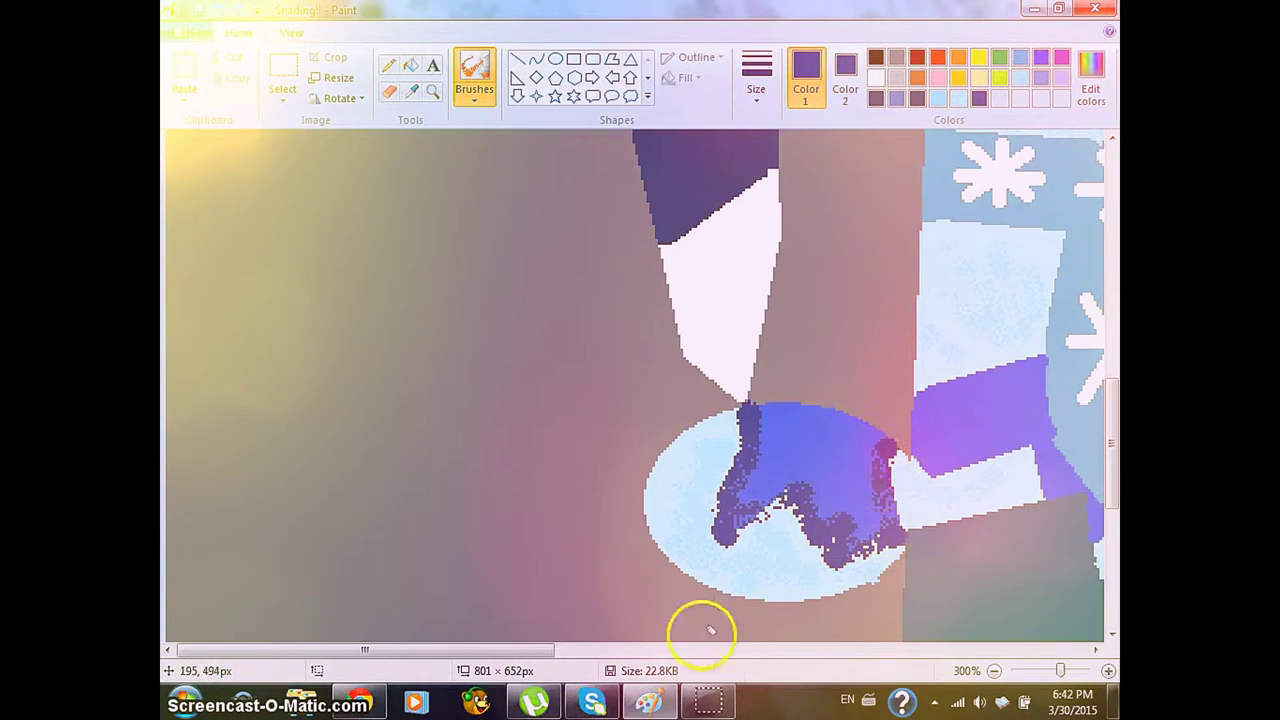
left_click_drag(548, 649, 630, 649)
mouse_move(820, 357)
left_mouse_down()
mouse_move(727, 385)
mouse_move(709, 412)
mouse_move(716, 467)
mouse_move(826, 450)
mouse_move(828, 498)
left_mouse_up()
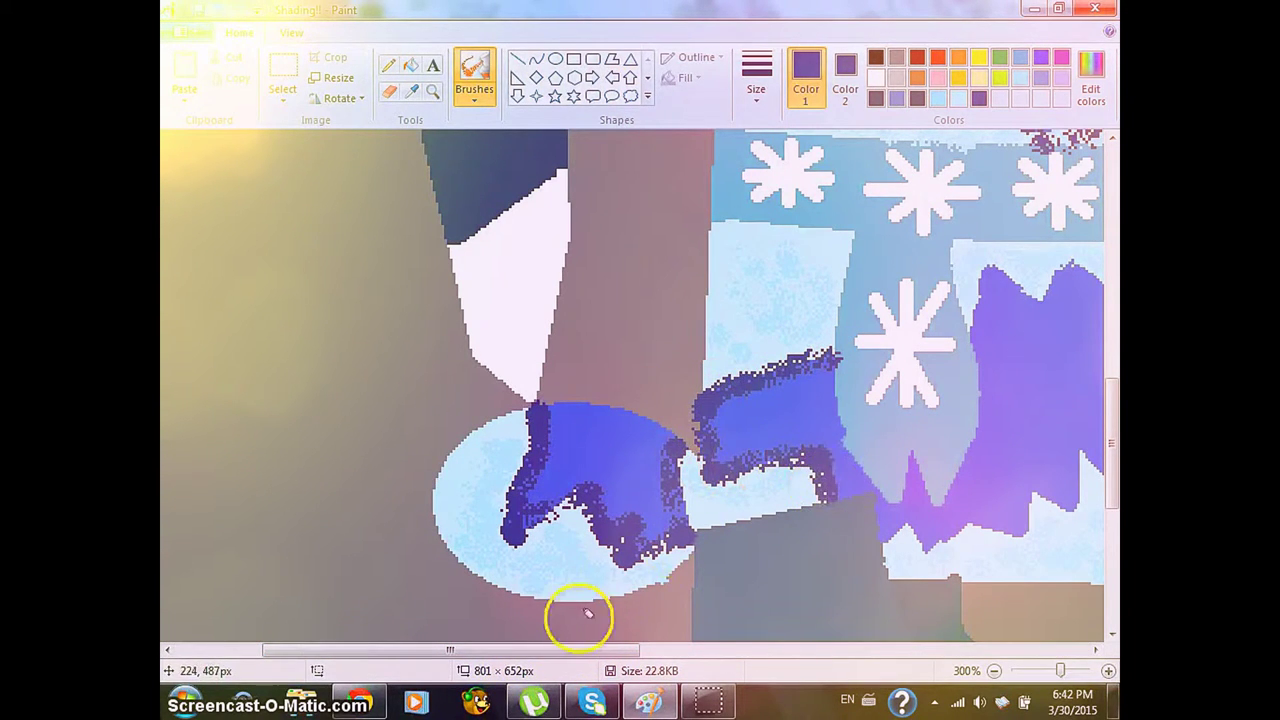
Airbrush dark-blue shading along the lower and upper edges of the blue body stripe on both sides of the hanging scarf end
left_click_drag(580, 650, 673, 649)
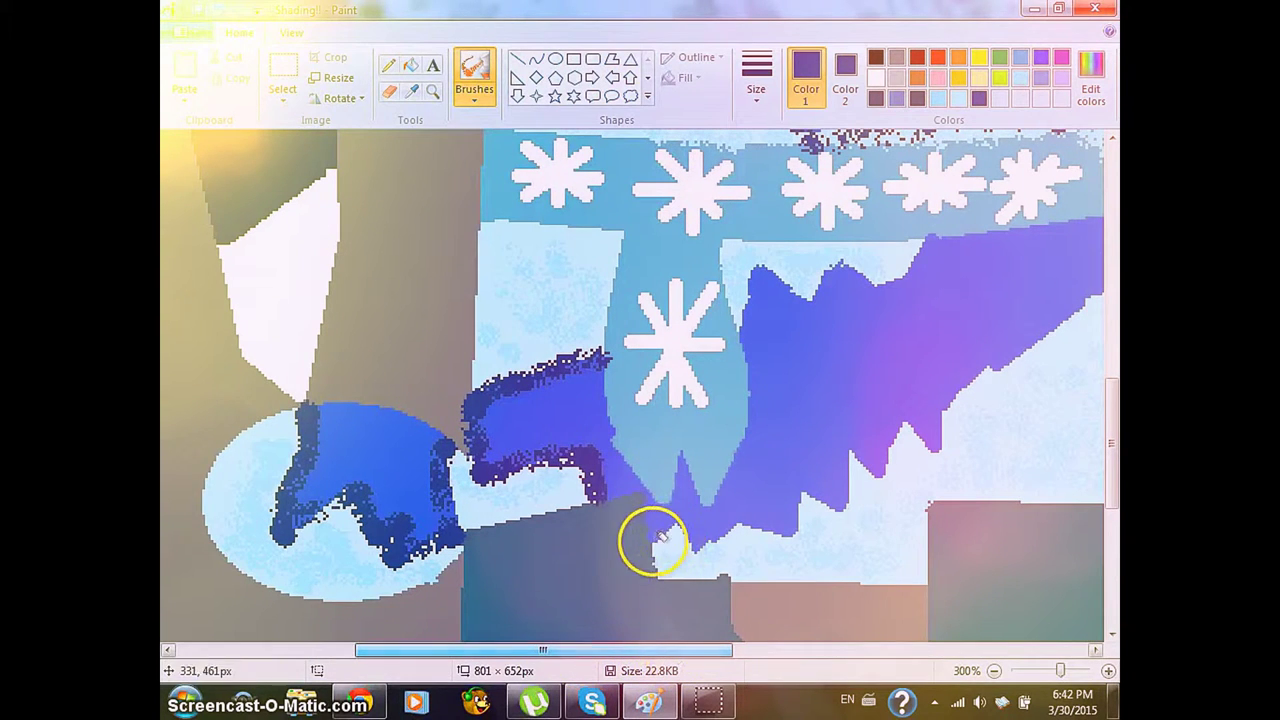
mouse_move(679, 519)
left_mouse_down()
mouse_move(761, 517)
mouse_move(811, 523)
mouse_move(807, 499)
mouse_move(846, 498)
mouse_move(861, 452)
mouse_move(885, 460)
mouse_move(905, 427)
mouse_move(945, 442)
mouse_move(990, 358)
mouse_move(1085, 300)
left_mouse_up()
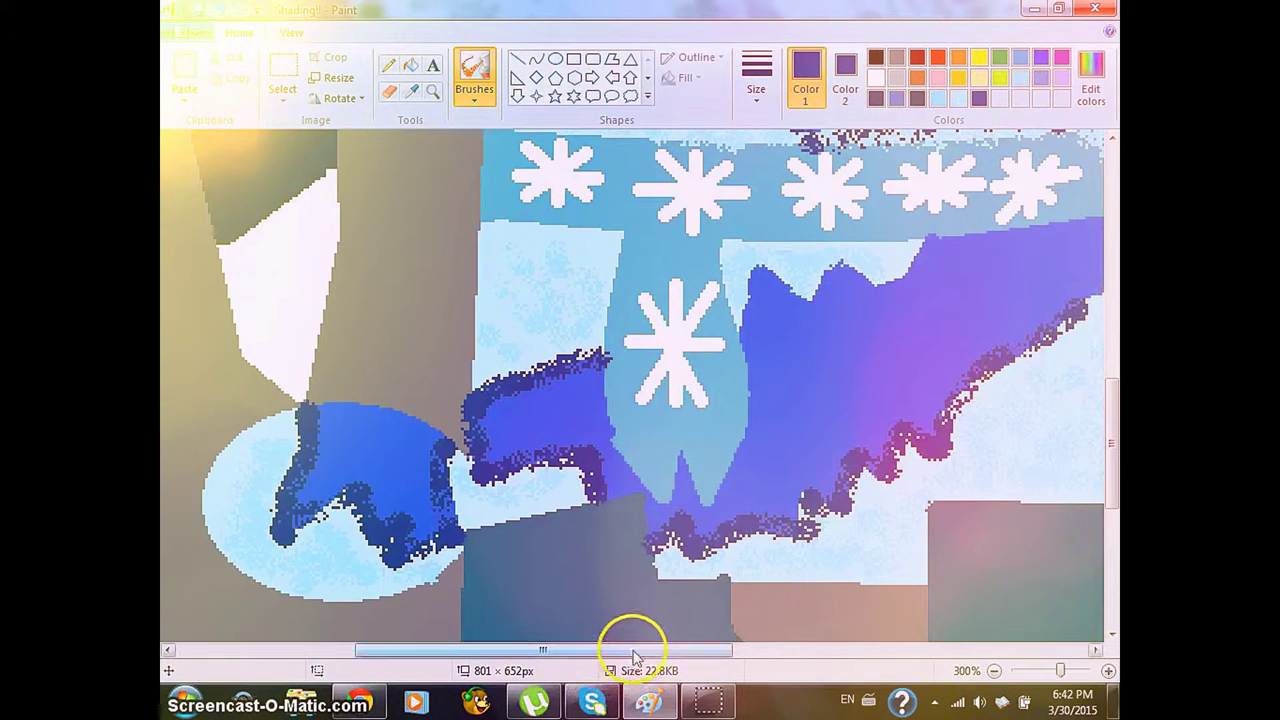
left_click_drag(634, 650, 727, 648)
mouse_move(771, 366)
left_mouse_down()
mouse_move(910, 277)
mouse_move(883, 290)
mouse_move(924, 286)
mouse_move(889, 278)
mouse_move(935, 283)
left_mouse_up()
mouse_move(503, 337)
left_mouse_down()
mouse_move(533, 267)
mouse_move(596, 291)
mouse_move(603, 273)
mouse_move(668, 272)
mouse_move(712, 238)
left_mouse_up()
left_click(994, 670)
left_click(994, 670)
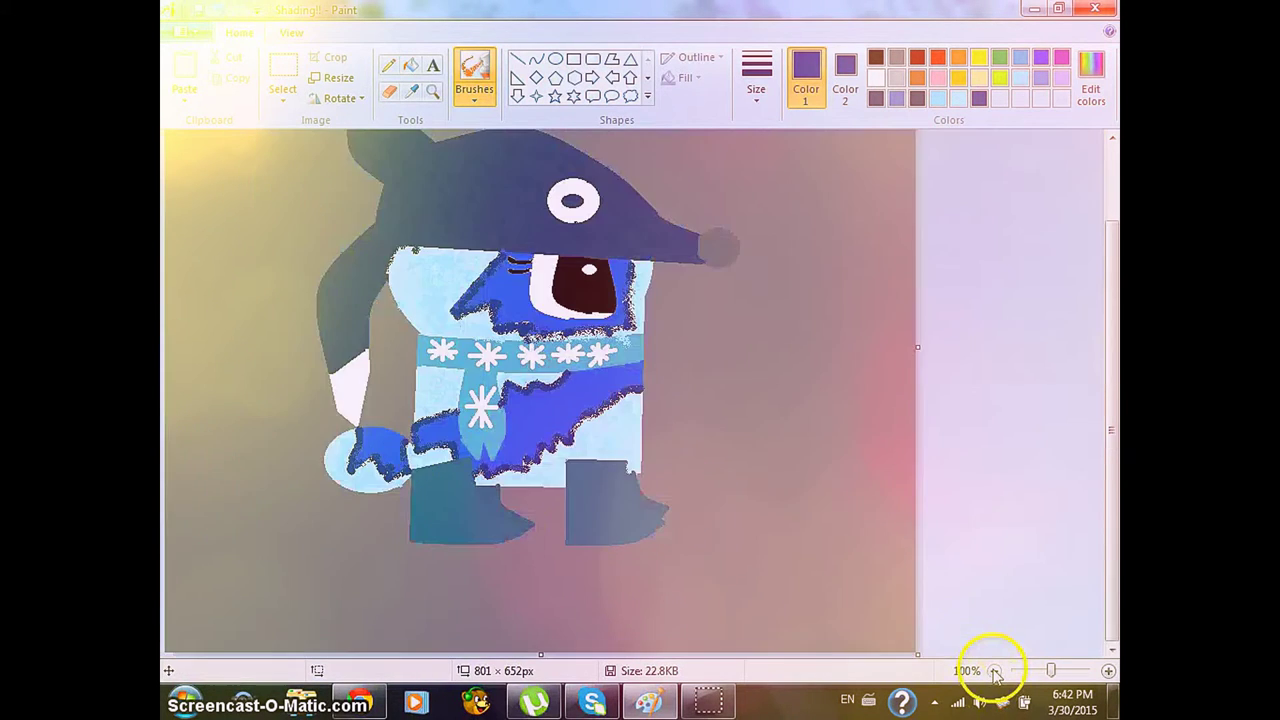
left_click(994, 670)
Sample the blue of the face marking as Color 1 and lighten it to a custom colour with Red 113, Green 133, Blue 204
left_click(1108, 671)
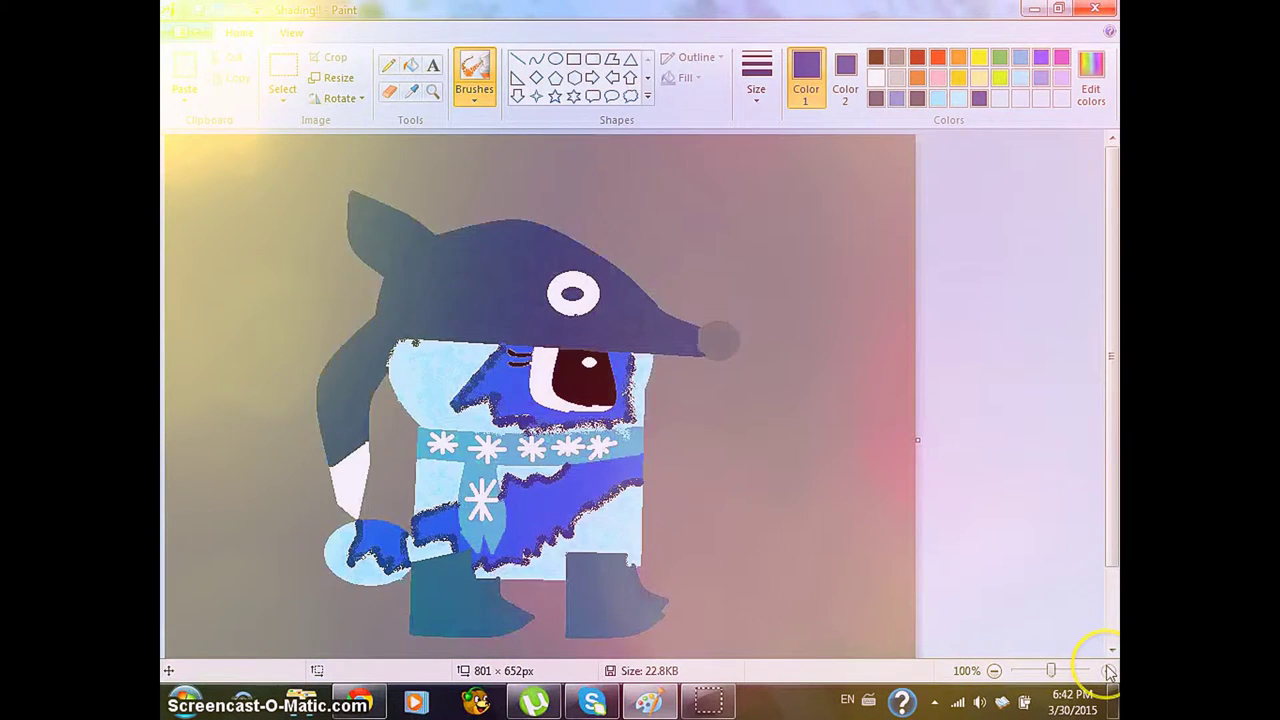
left_click(1108, 671)
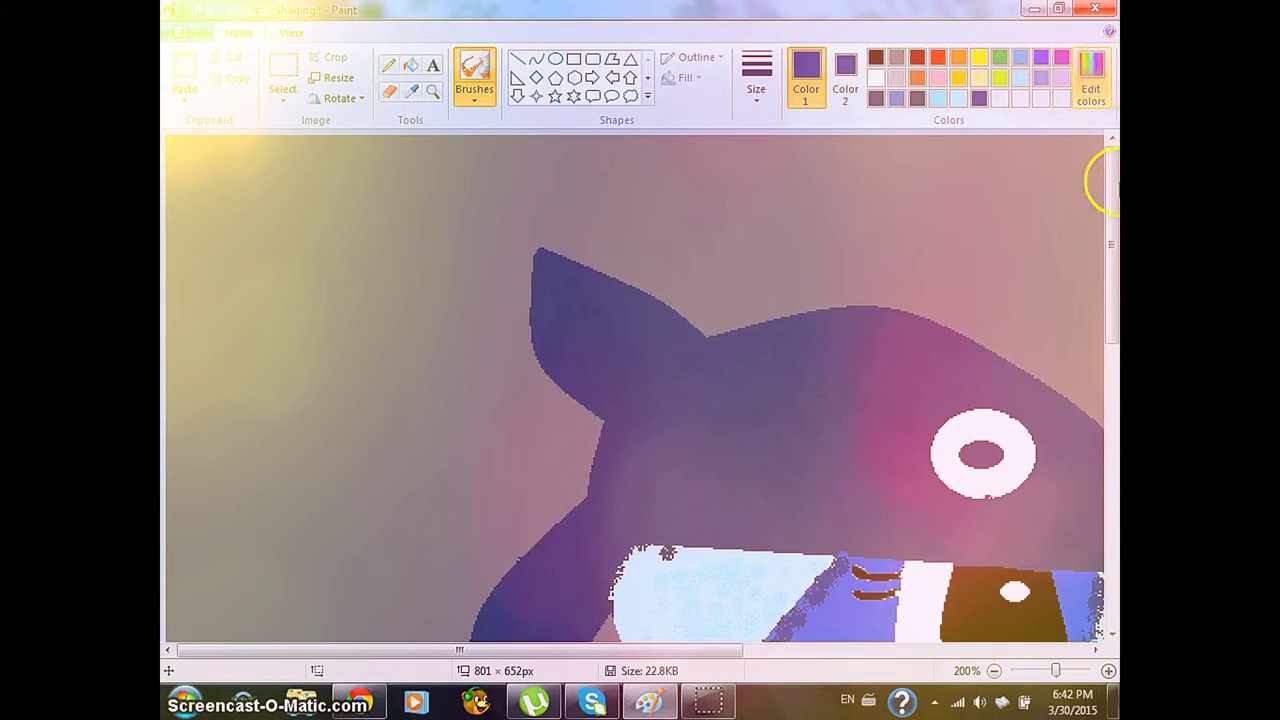
scroll(1100, 249, "down", 3)
left_click(421, 92)
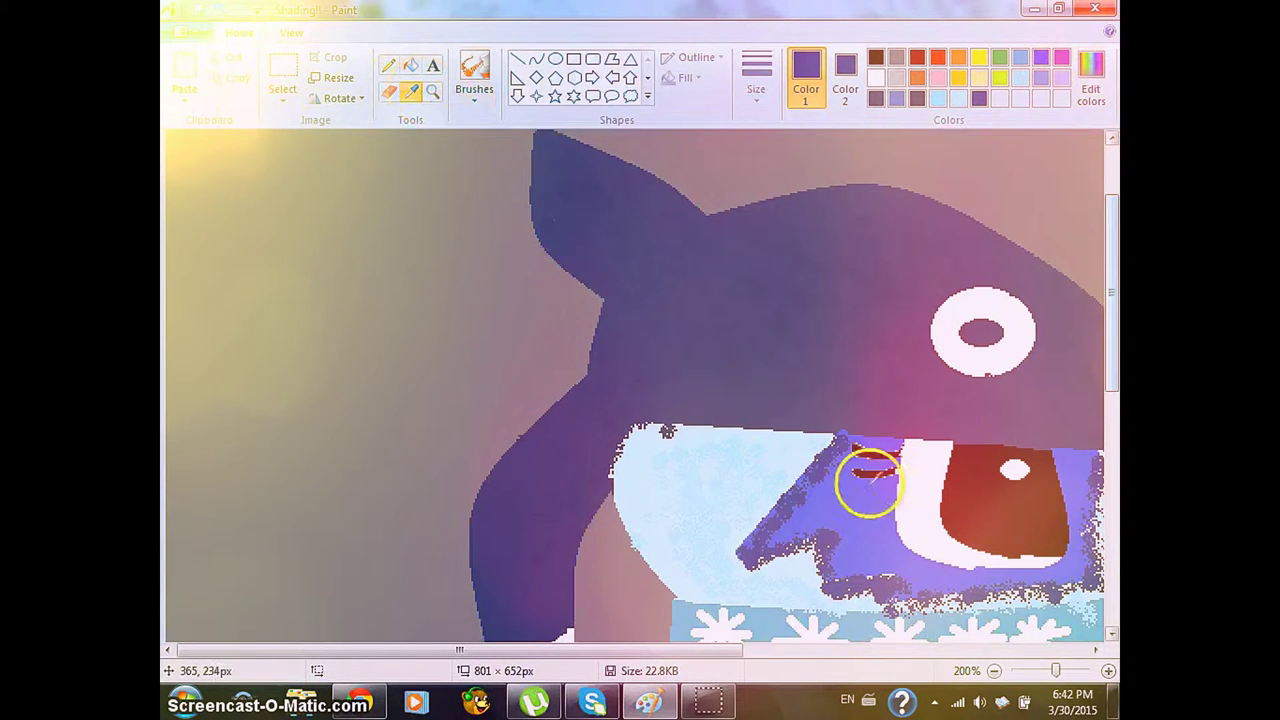
left_click(855, 497)
left_click(1091, 80)
left_click_drag(834, 271, 838, 287)
left_click(671, 481)
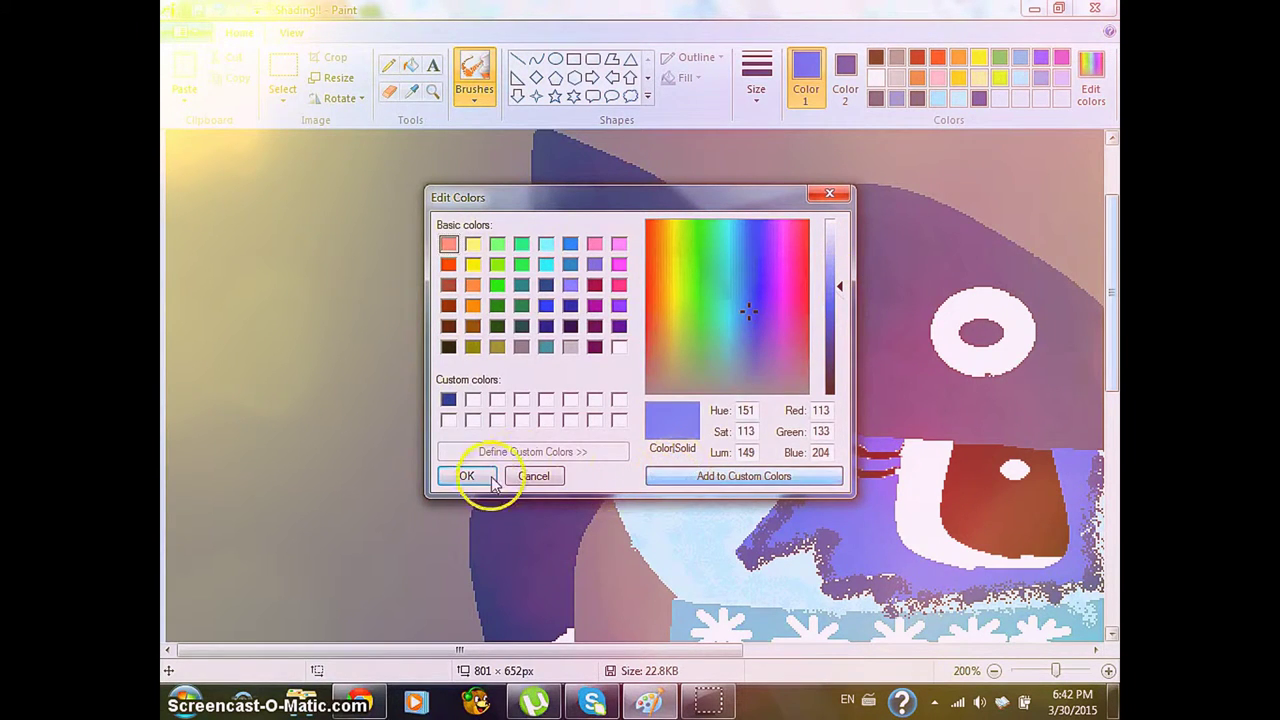
left_click(470, 476)
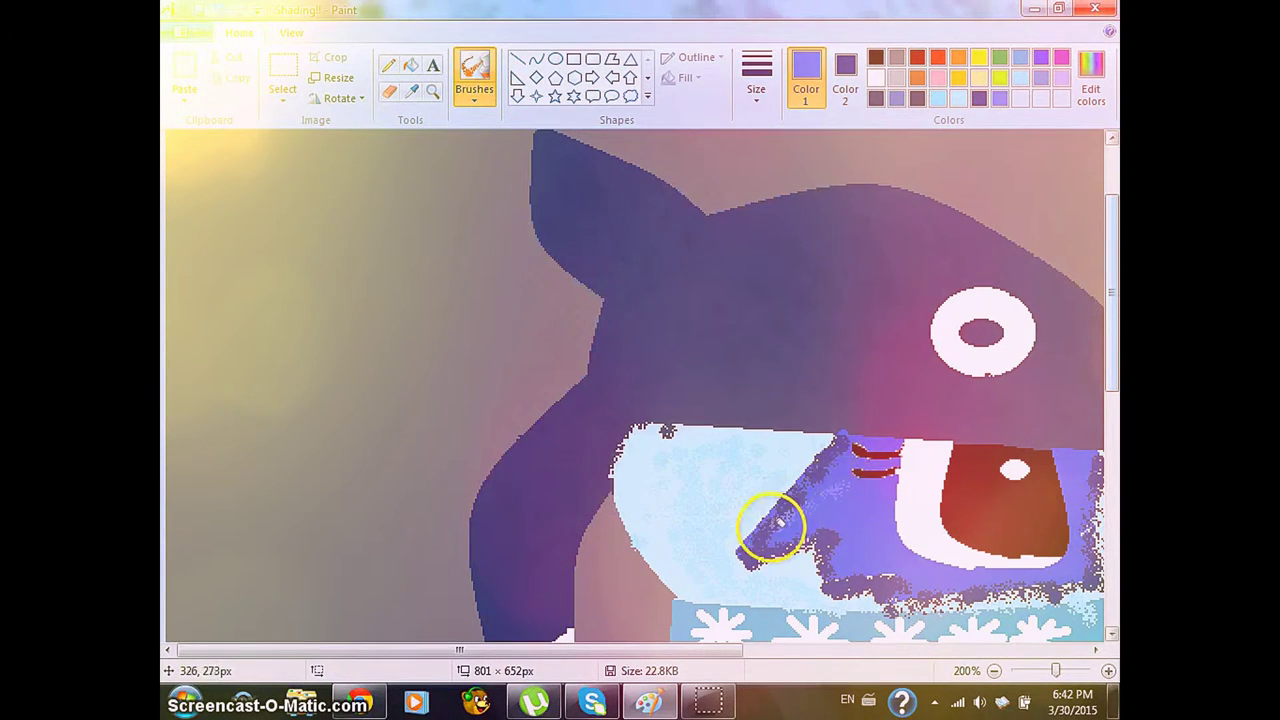
Airbrush lighter-blue mottling inside the blue face marking, the tail marking and the body stripe
mouse_move(814, 510)
left_mouse_down()
mouse_move(864, 491)
mouse_move(849, 554)
mouse_move(871, 500)
mouse_move(928, 567)
left_mouse_up()
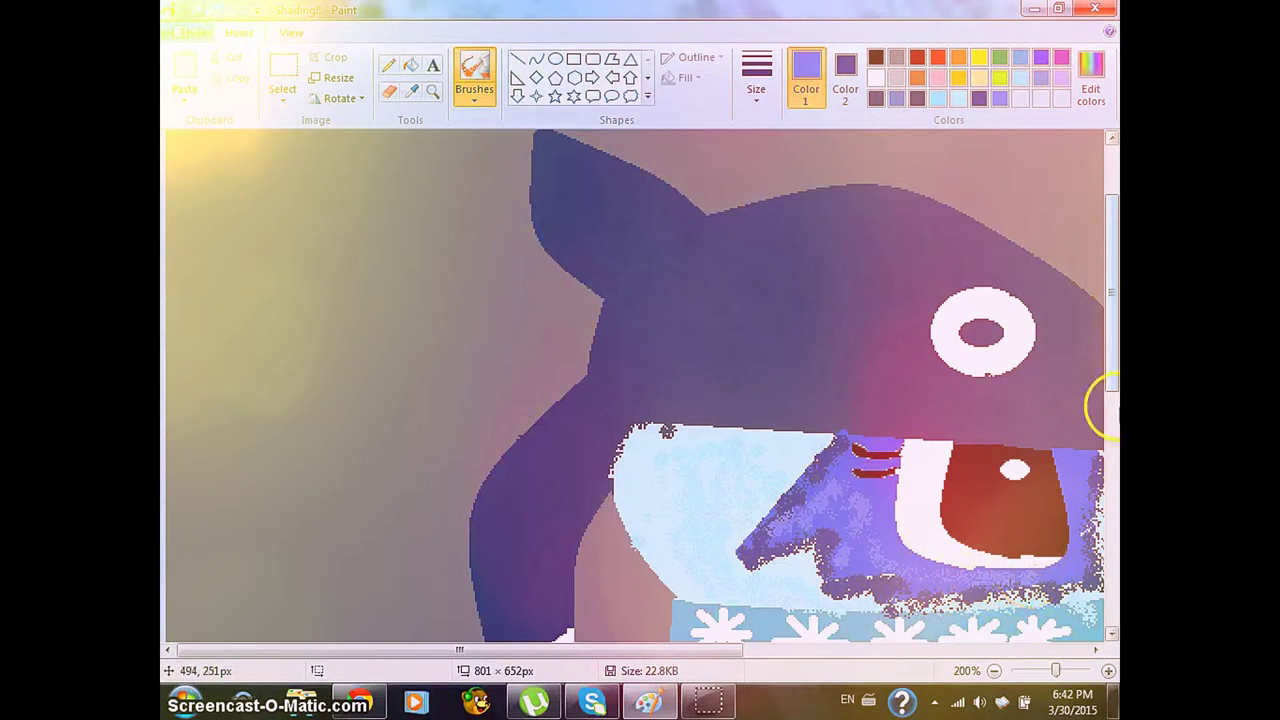
left_click(1110, 423)
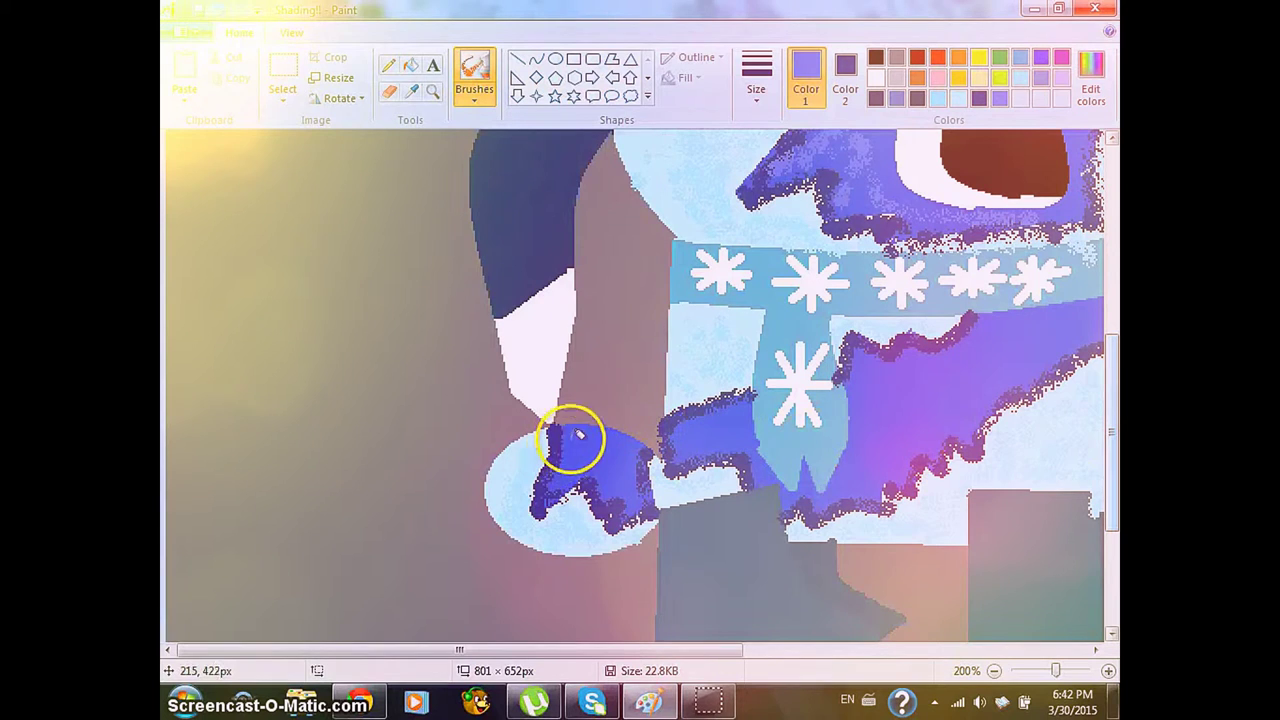
mouse_move(573, 465)
left_mouse_down()
mouse_move(624, 482)
mouse_move(691, 419)
mouse_move(687, 441)
mouse_move(757, 418)
mouse_move(754, 448)
mouse_move(778, 481)
mouse_move(843, 489)
mouse_move(868, 466)
mouse_move(880, 386)
mouse_move(898, 438)
mouse_move(940, 369)
mouse_move(962, 405)
mouse_move(1004, 333)
mouse_move(1021, 369)
mouse_move(1045, 320)
mouse_move(1075, 321)
mouse_move(908, 406)
mouse_move(1031, 329)
mouse_move(905, 412)
mouse_move(898, 360)
left_mouse_up()
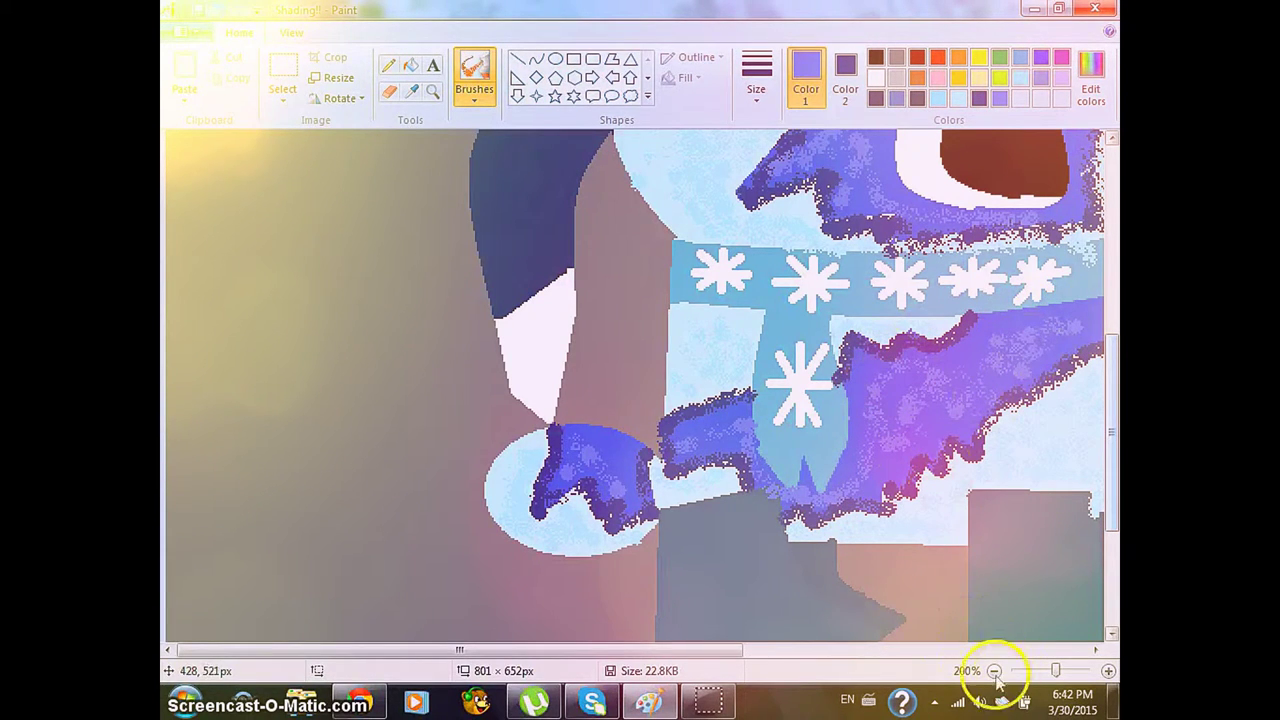
double_click(994, 671)
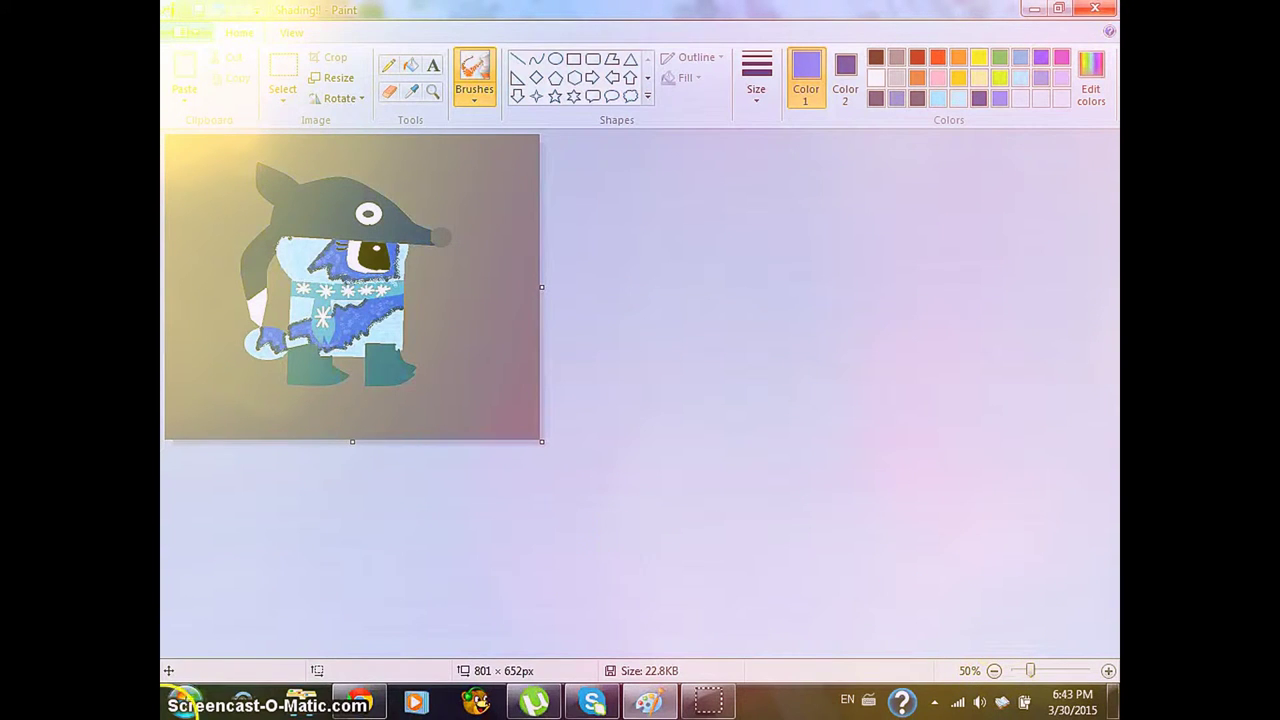
left_click(1108, 671)
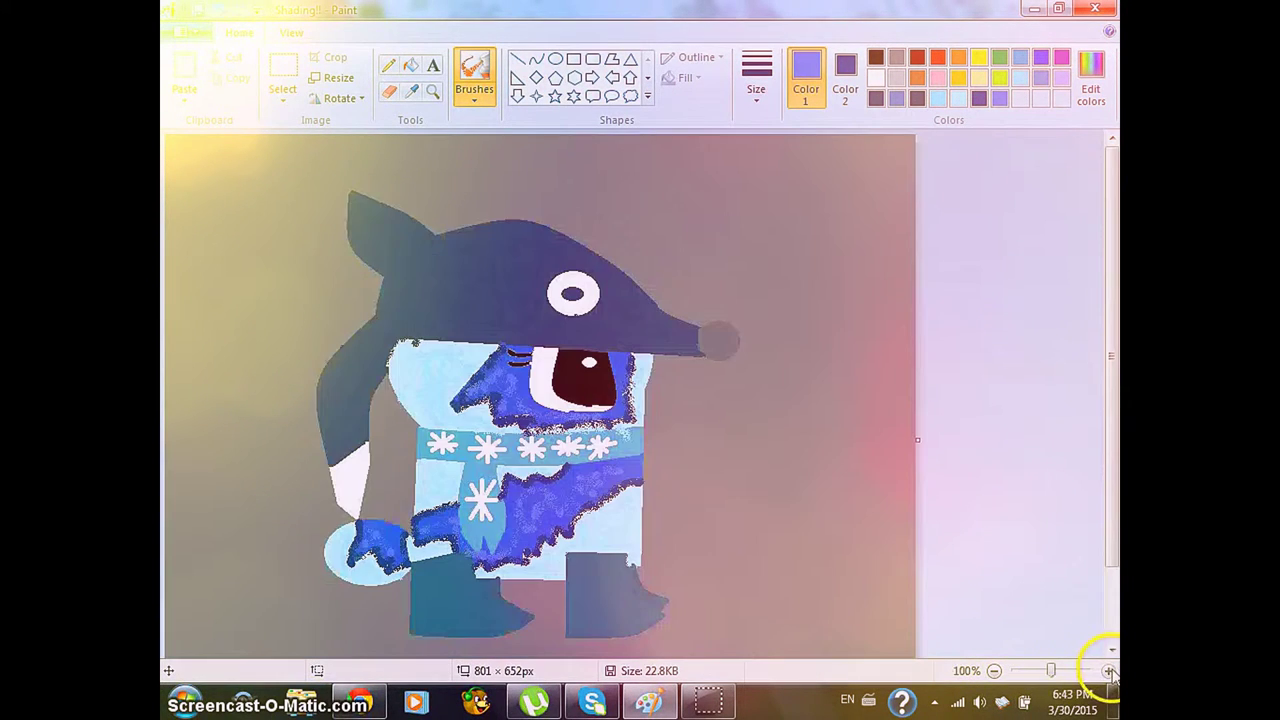
left_click(1108, 671)
scroll(1023, 537, "down", 5)
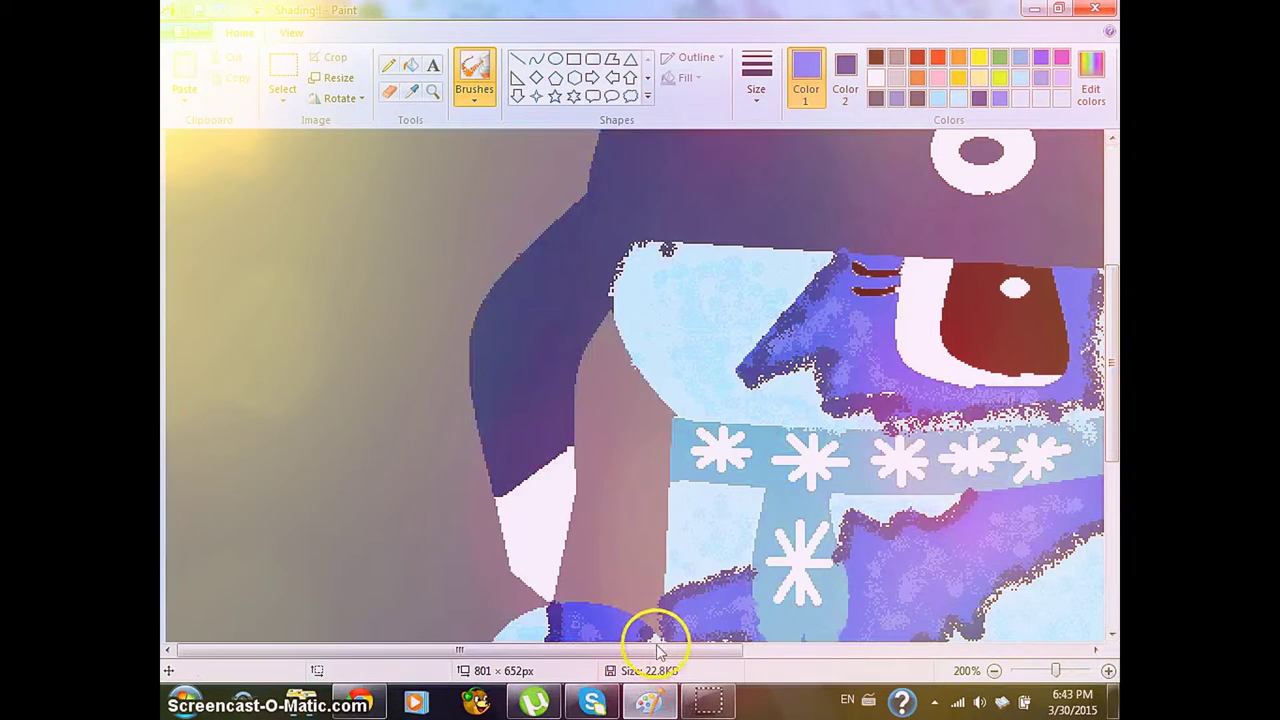
left_click_drag(652, 649, 756, 649)
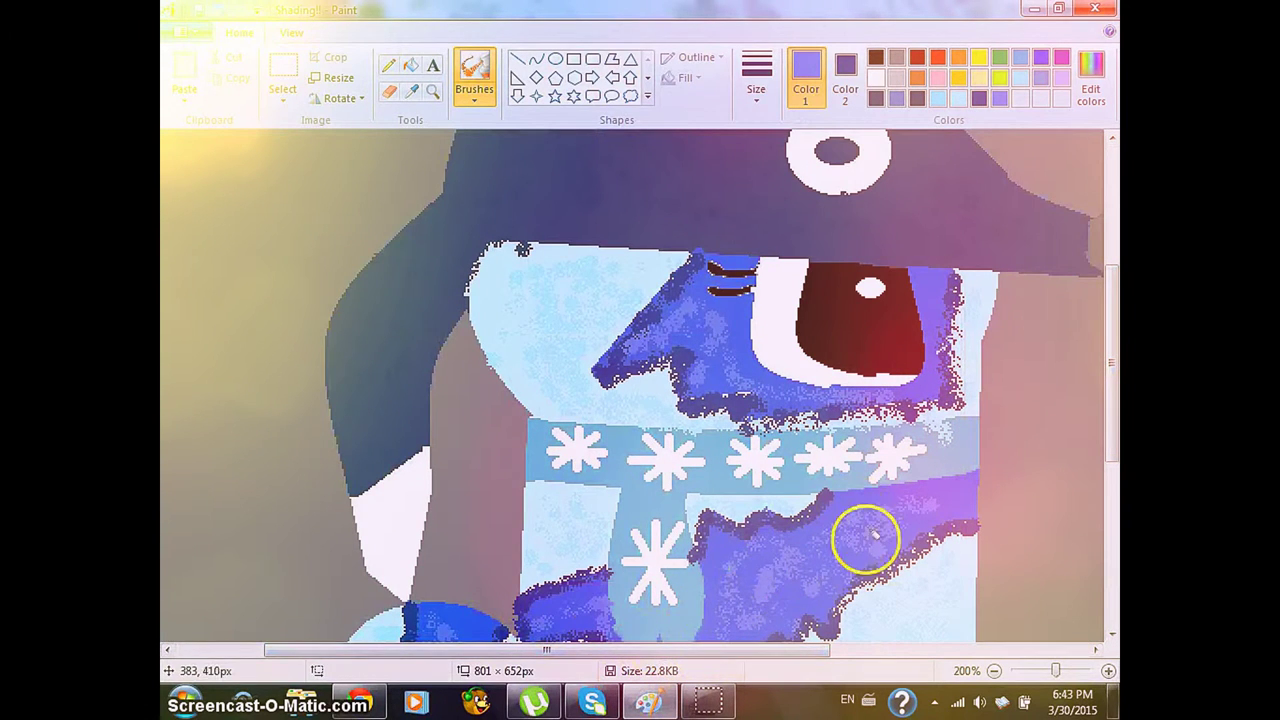
left_click(996, 671)
left_click(996, 671)
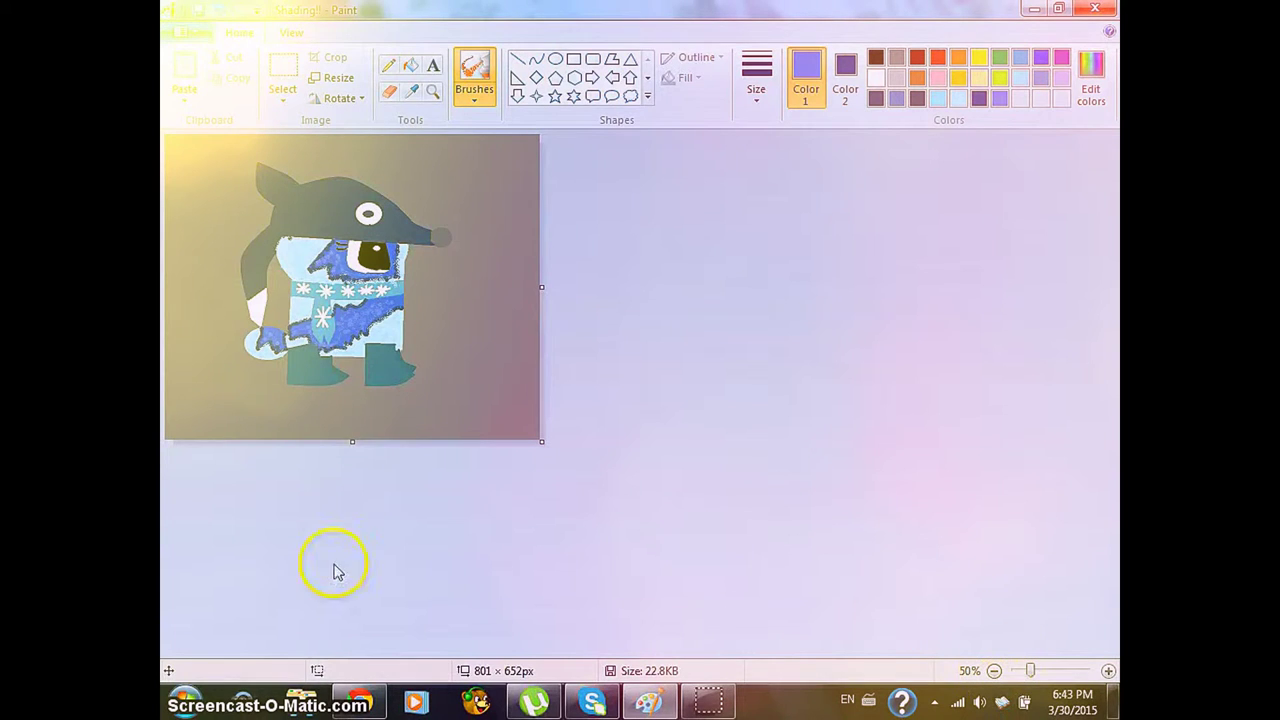
Airbrush additional lighter-blue speckles over the face marking below the lashes and eye and over the body stripe
left_click(1108, 671)
left_click(1108, 671)
left_click_drag(1108, 268, 1108, 318)
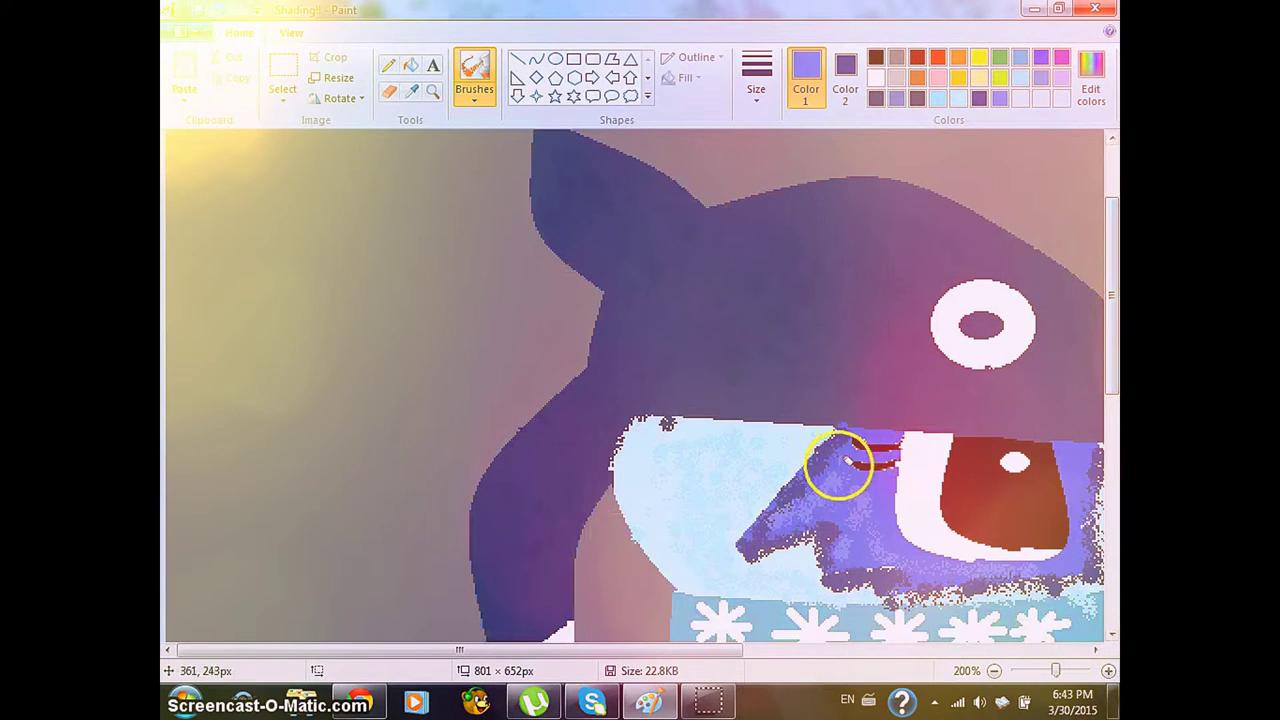
mouse_move(852, 511)
left_mouse_down()
mouse_move(881, 485)
mouse_move(932, 565)
left_mouse_up()
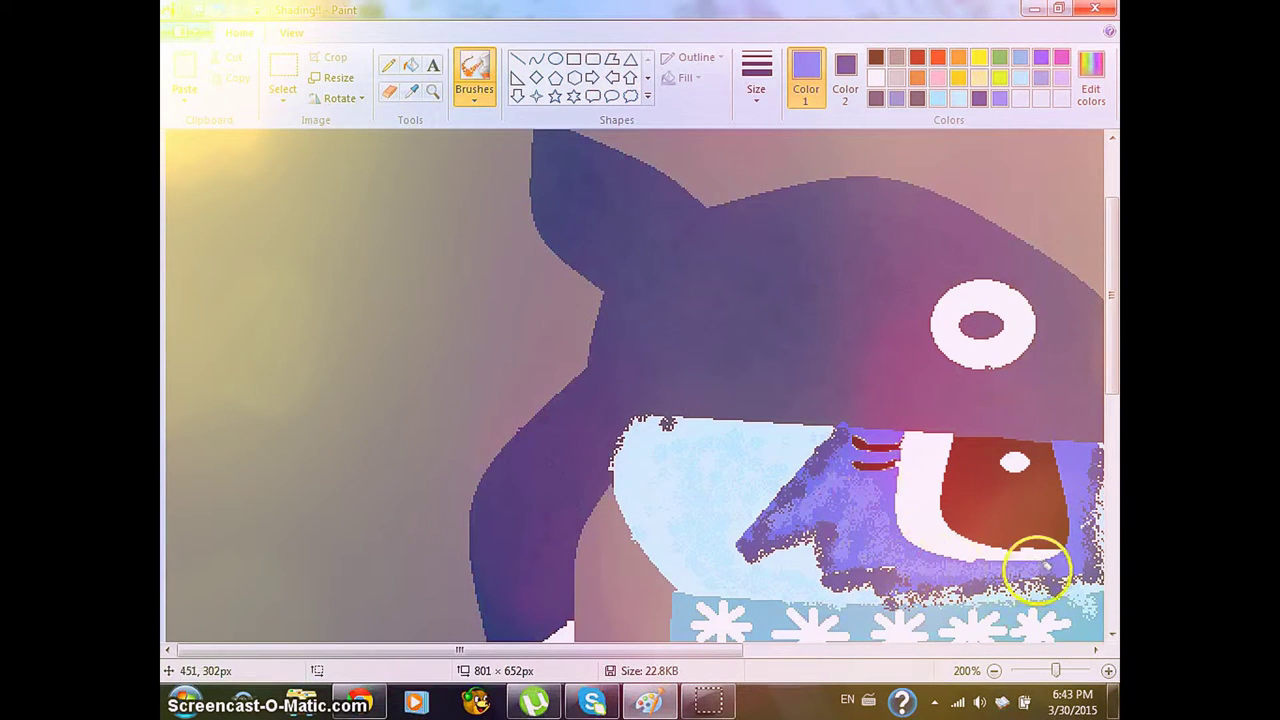
scroll(1096, 270, "down", 4)
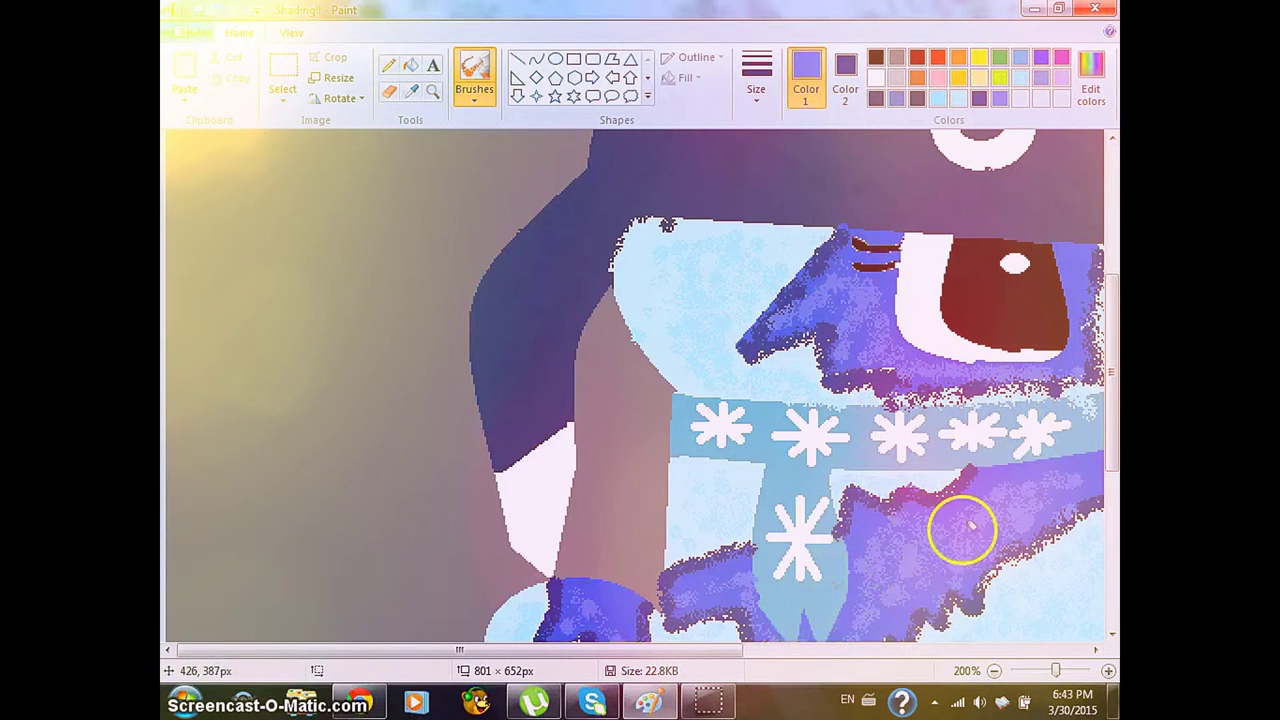
scroll(1108, 470, "down", 3)
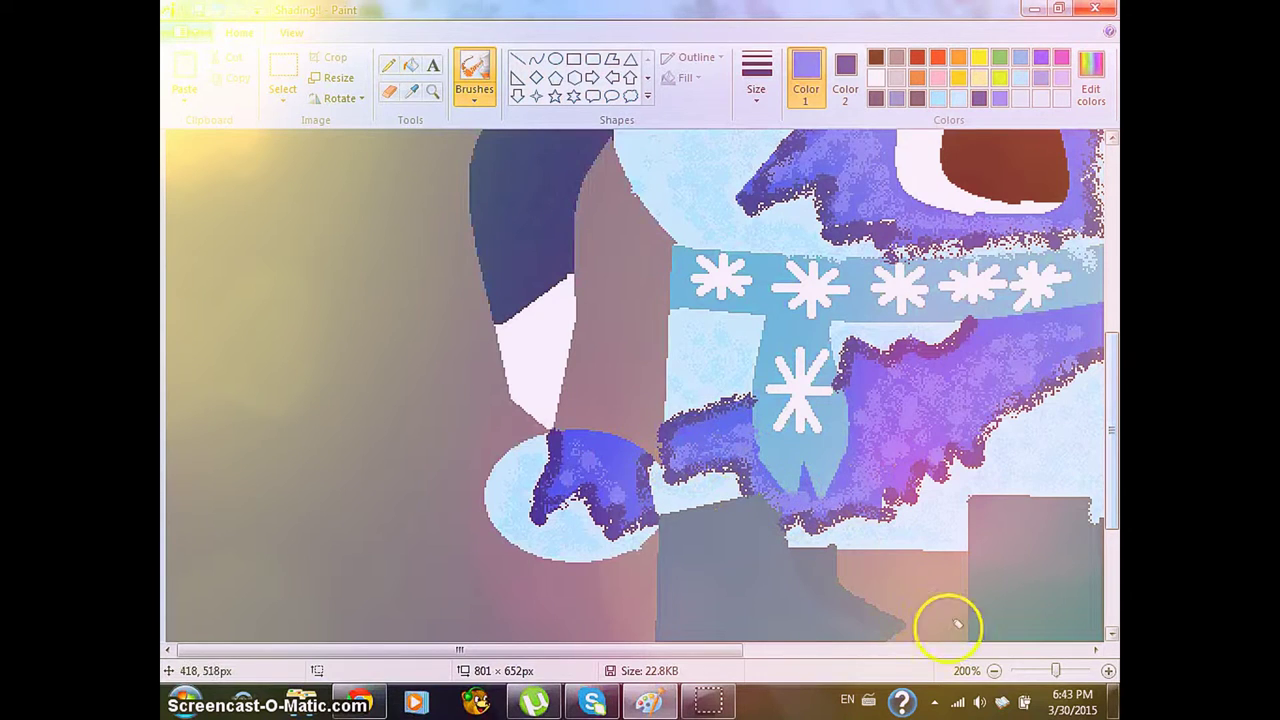
left_click(993, 671)
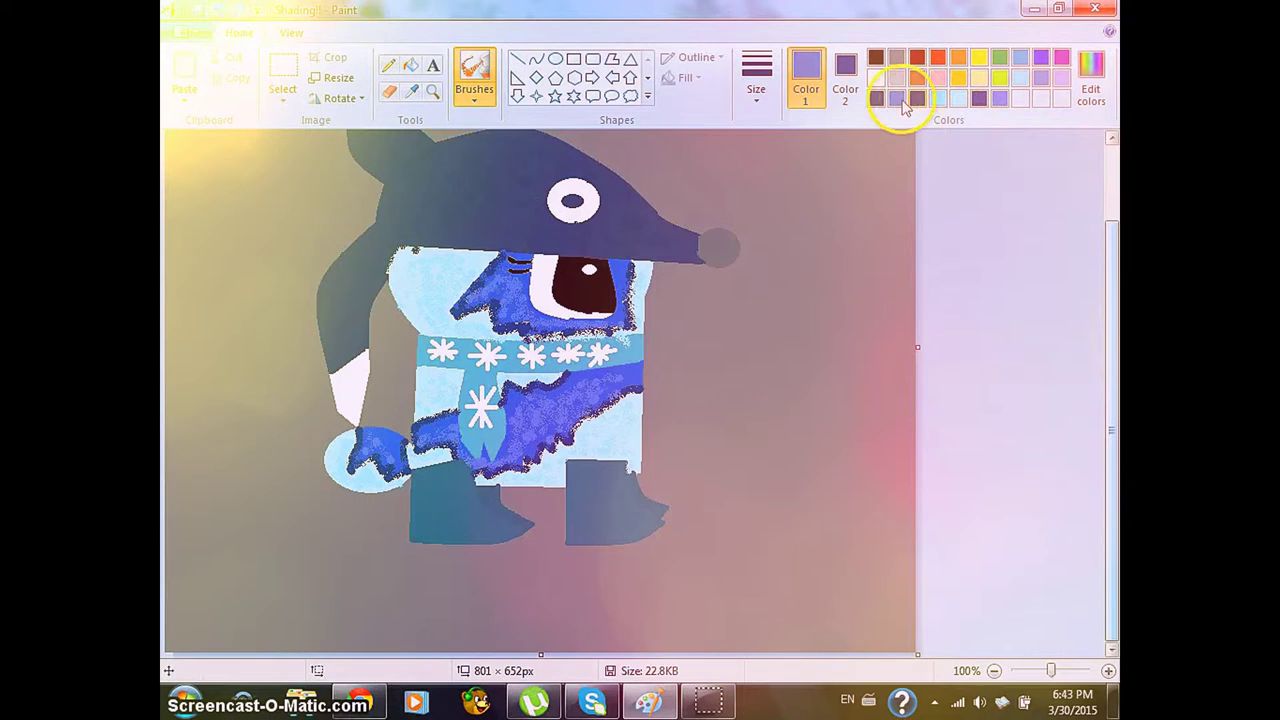
Set Color 2 to white and Color 1 to the custom light blue, and touch up the light areas of the face edge and lower body
left_click(840, 88)
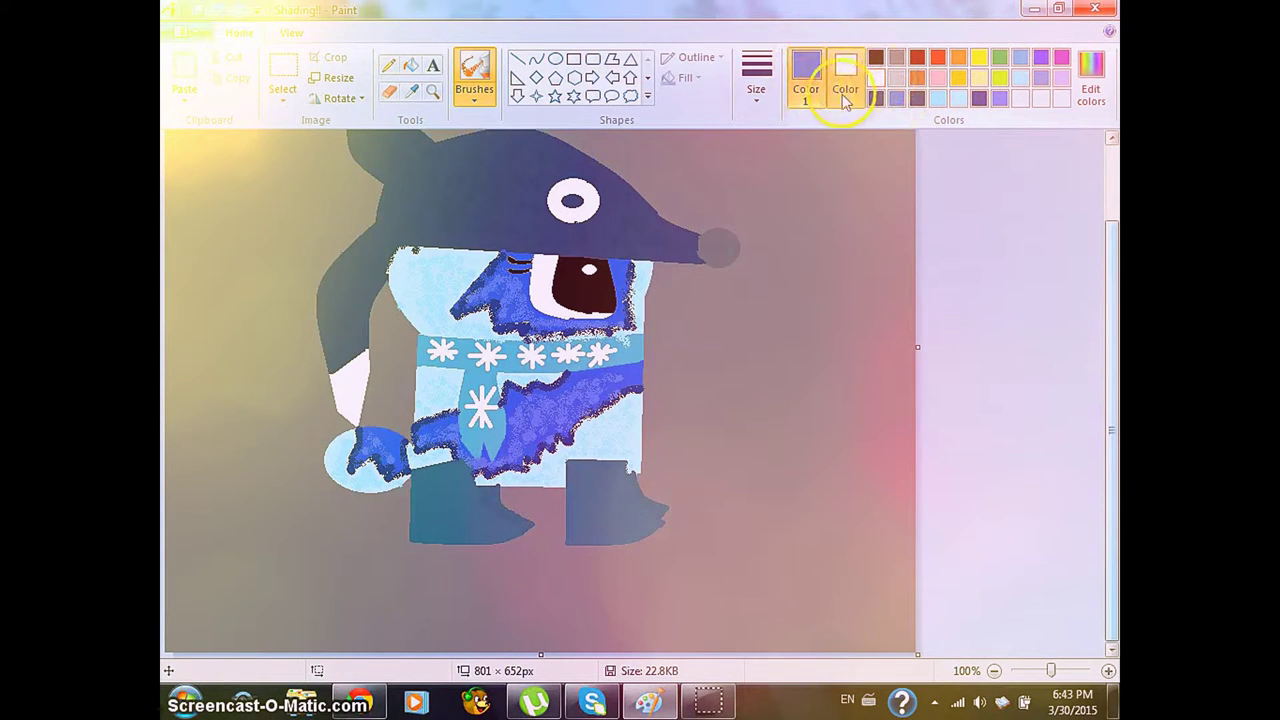
left_click(806, 78)
left_click(882, 99)
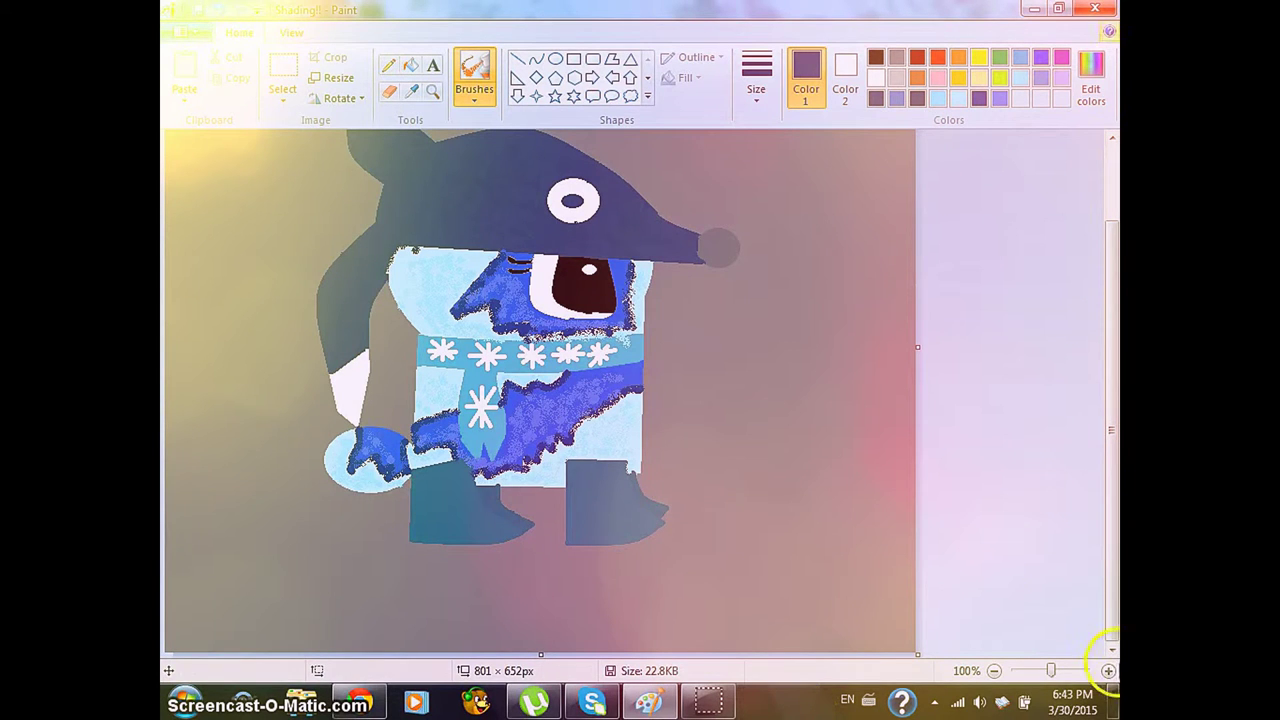
left_click(955, 98)
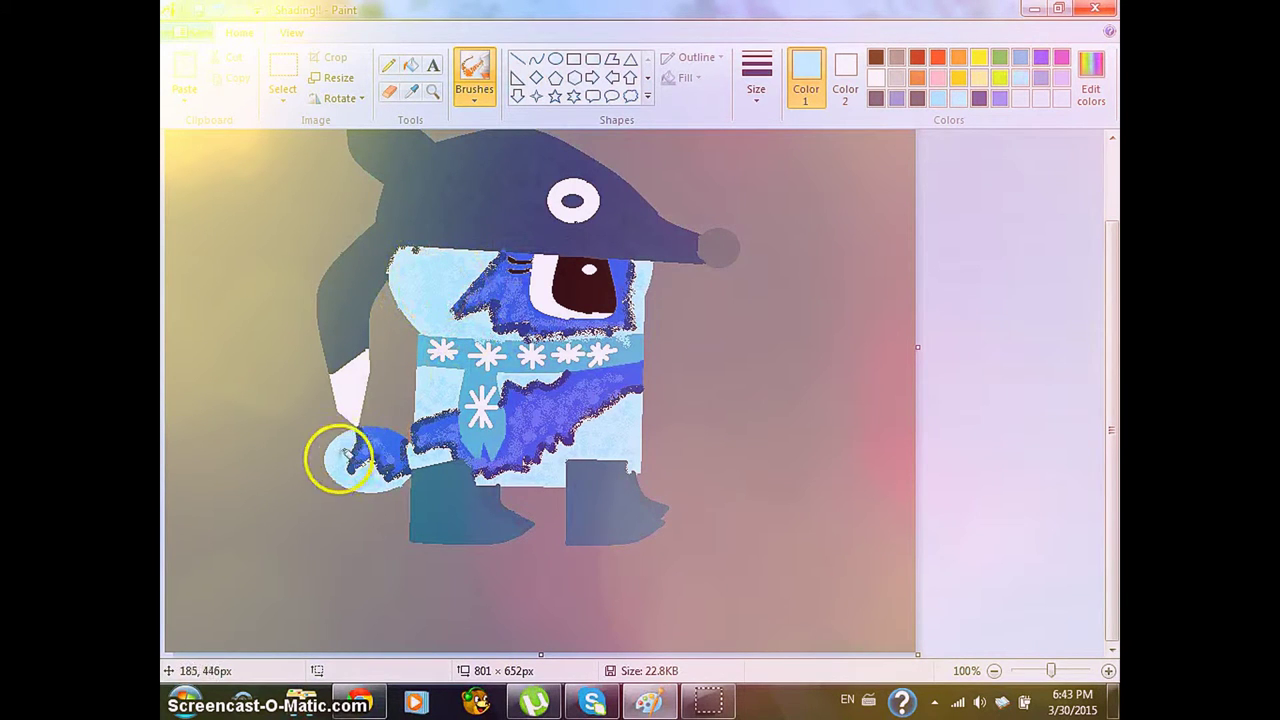
left_click_drag(658, 286, 640, 316)
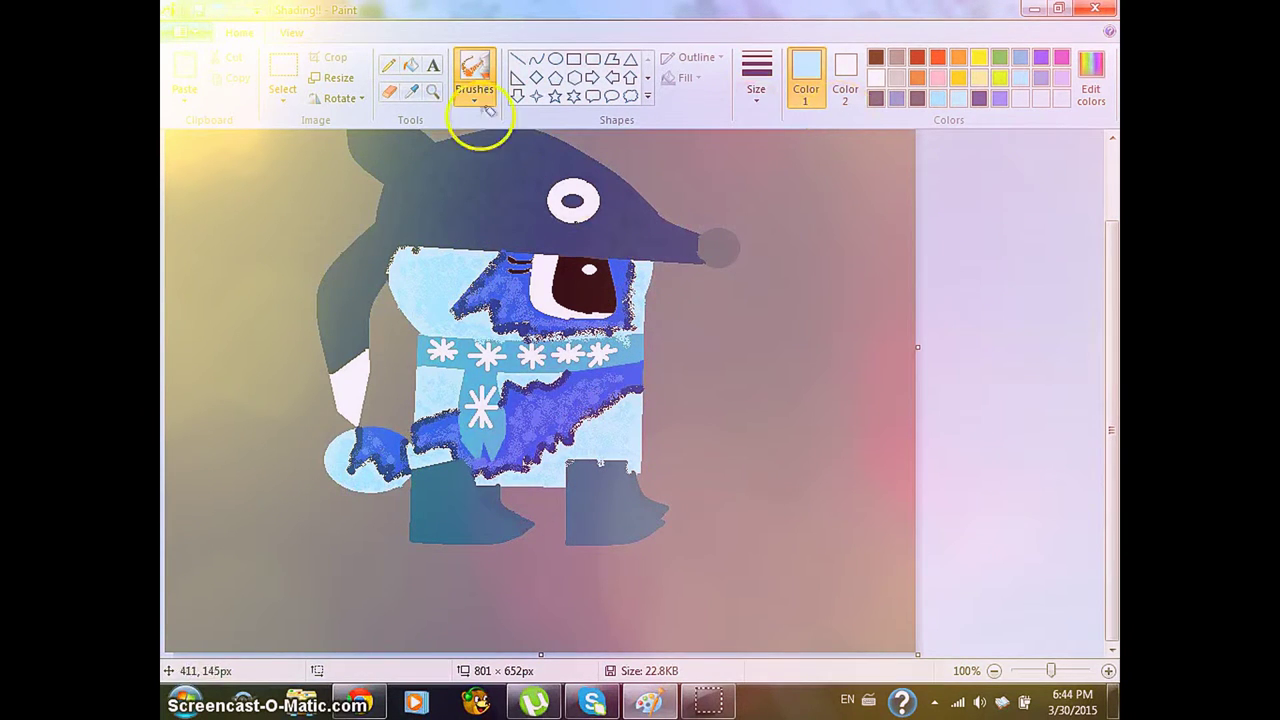
left_click(408, 93)
right_click(590, 507)
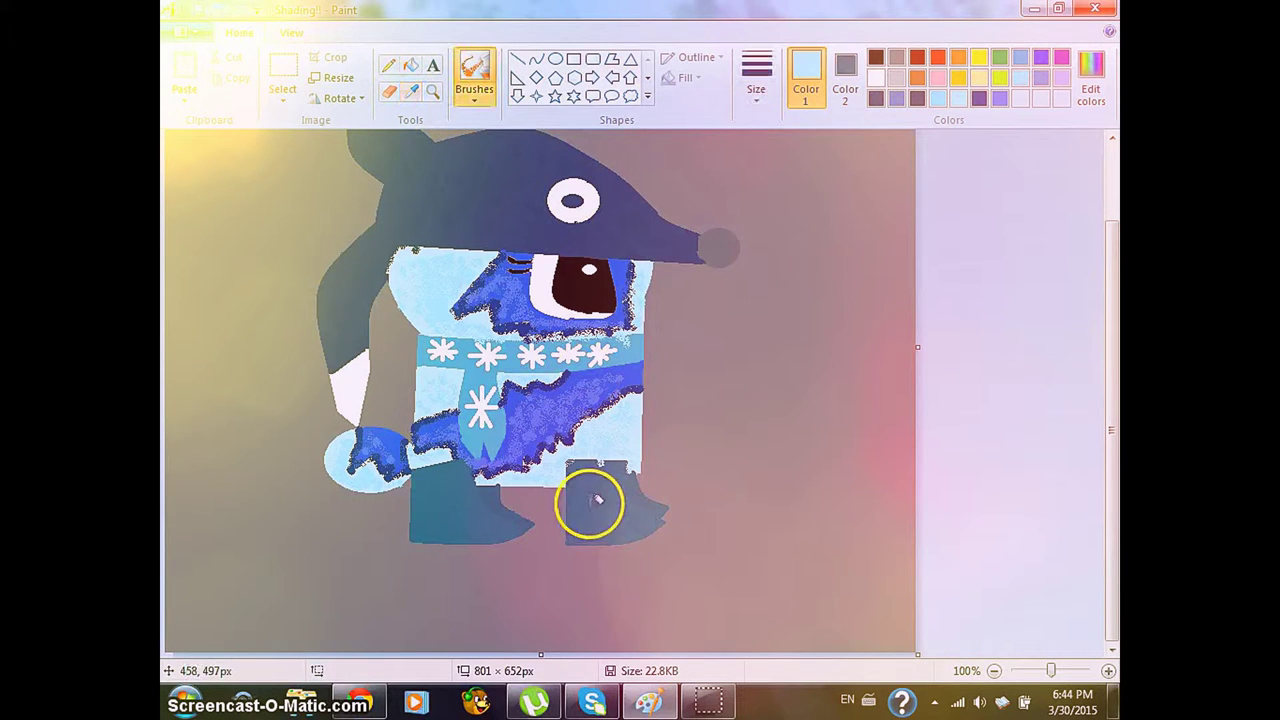
left_click(846, 68)
left_click(876, 77)
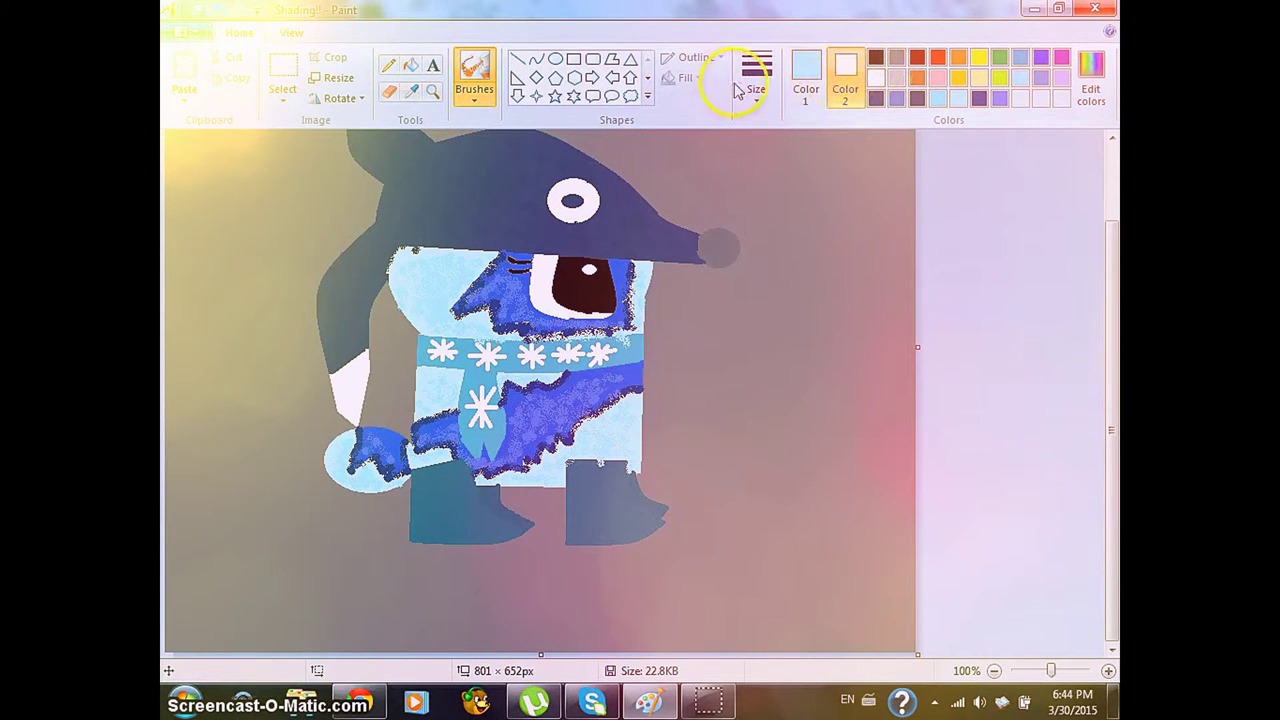
left_click(418, 96)
left_click(603, 494)
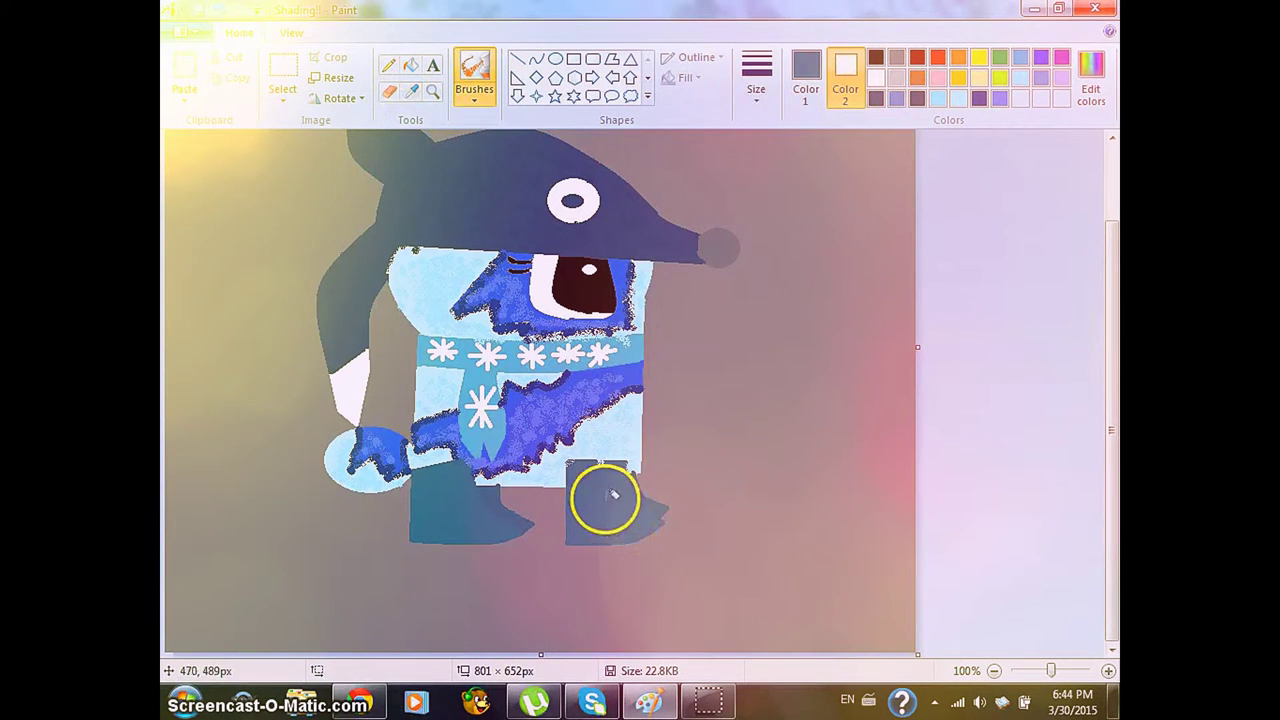
left_click(1088, 85)
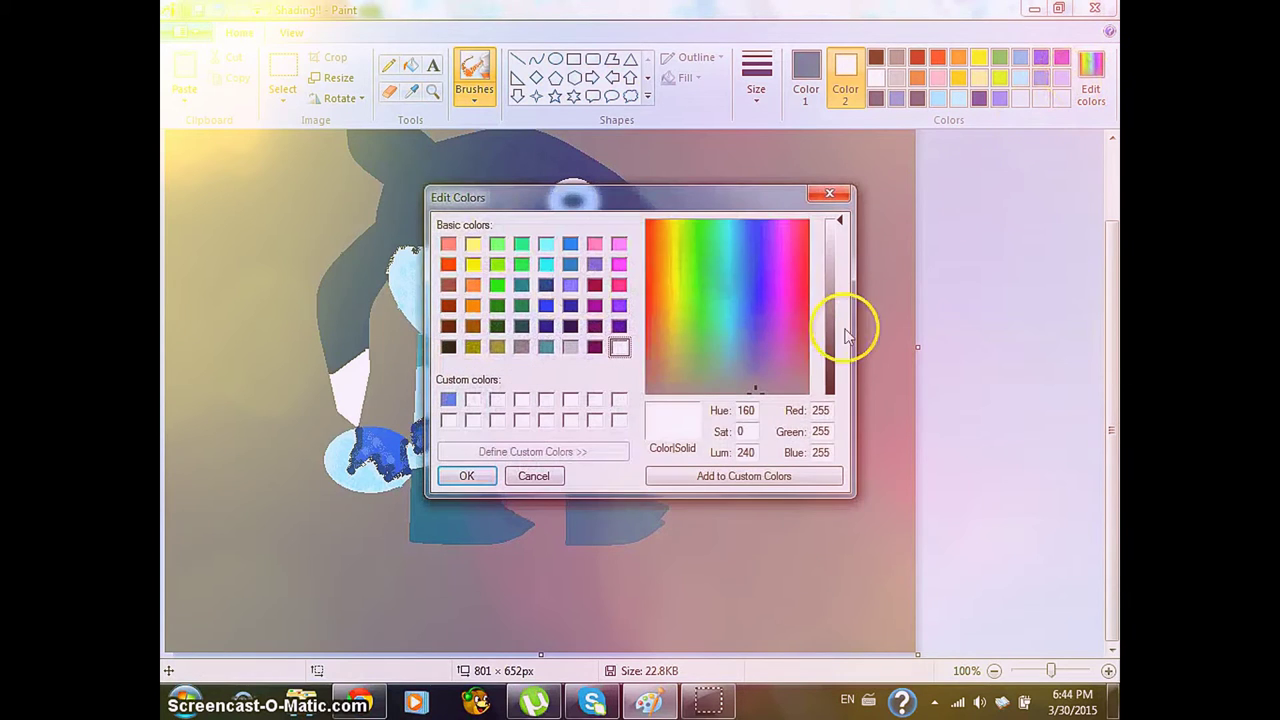
left_click(829, 193)
Sample the boot colour as Color 1 and adjust its lightness to a custom colour with Red 78, Green 138, Blue 156
left_click(805, 82)
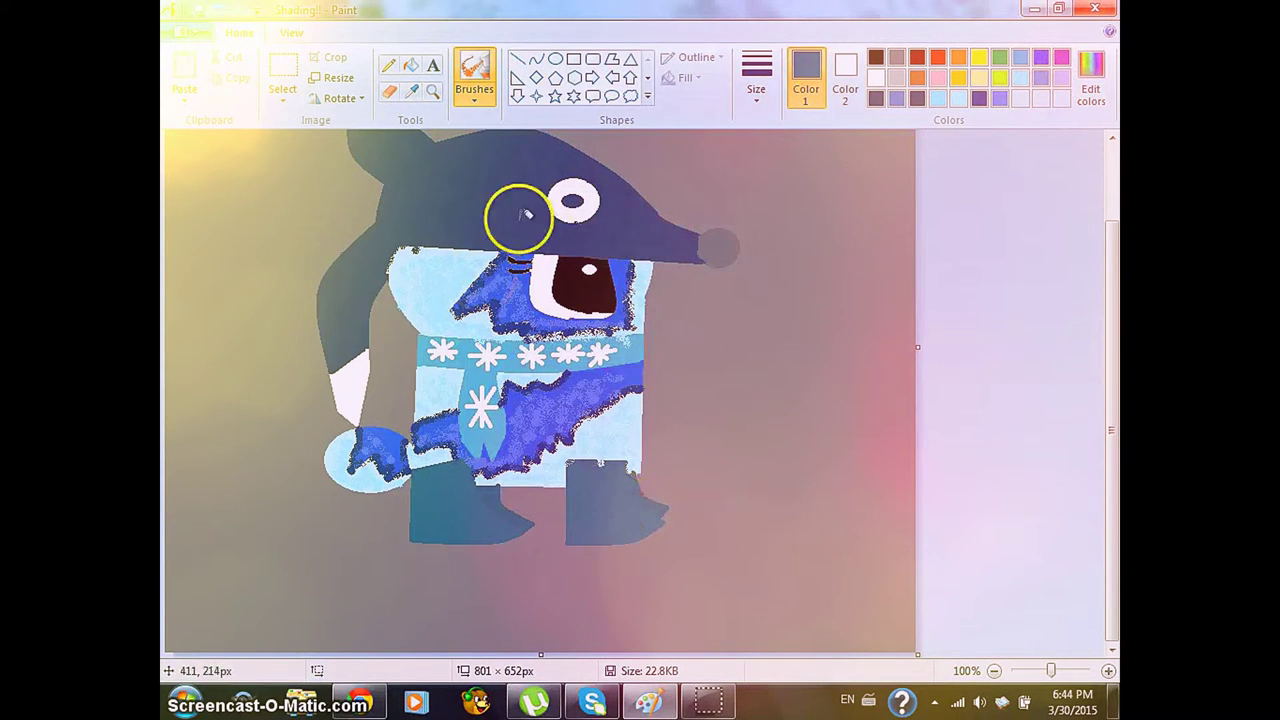
left_click(411, 91)
left_click(622, 506)
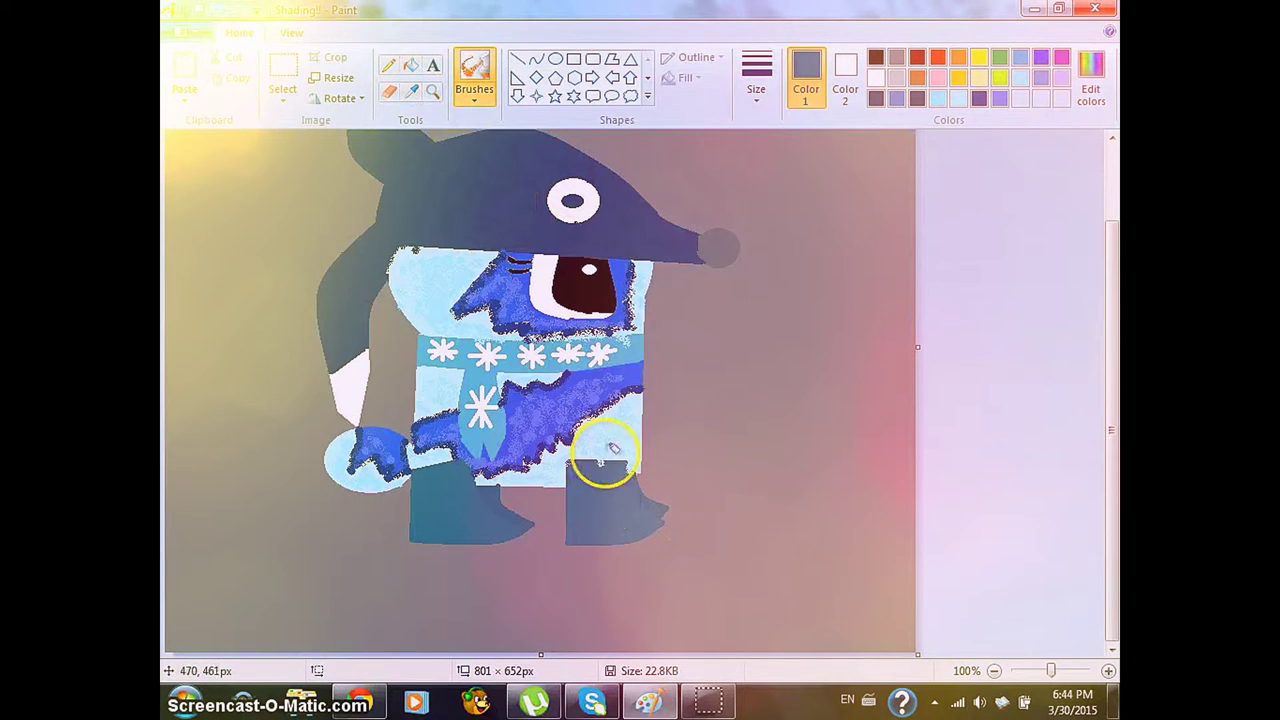
left_click(1090, 80)
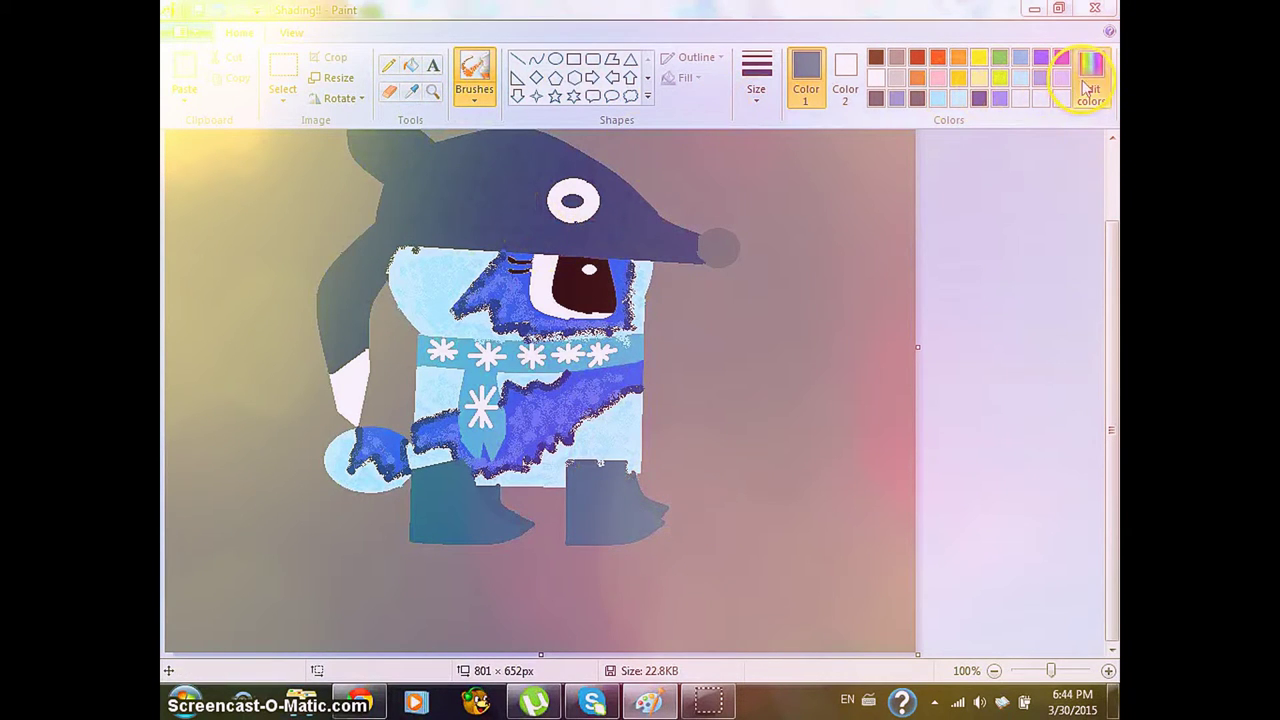
mouse_move(838, 312)
left_mouse_down()
mouse_move(837, 300)
mouse_move(838, 325)
left_mouse_up()
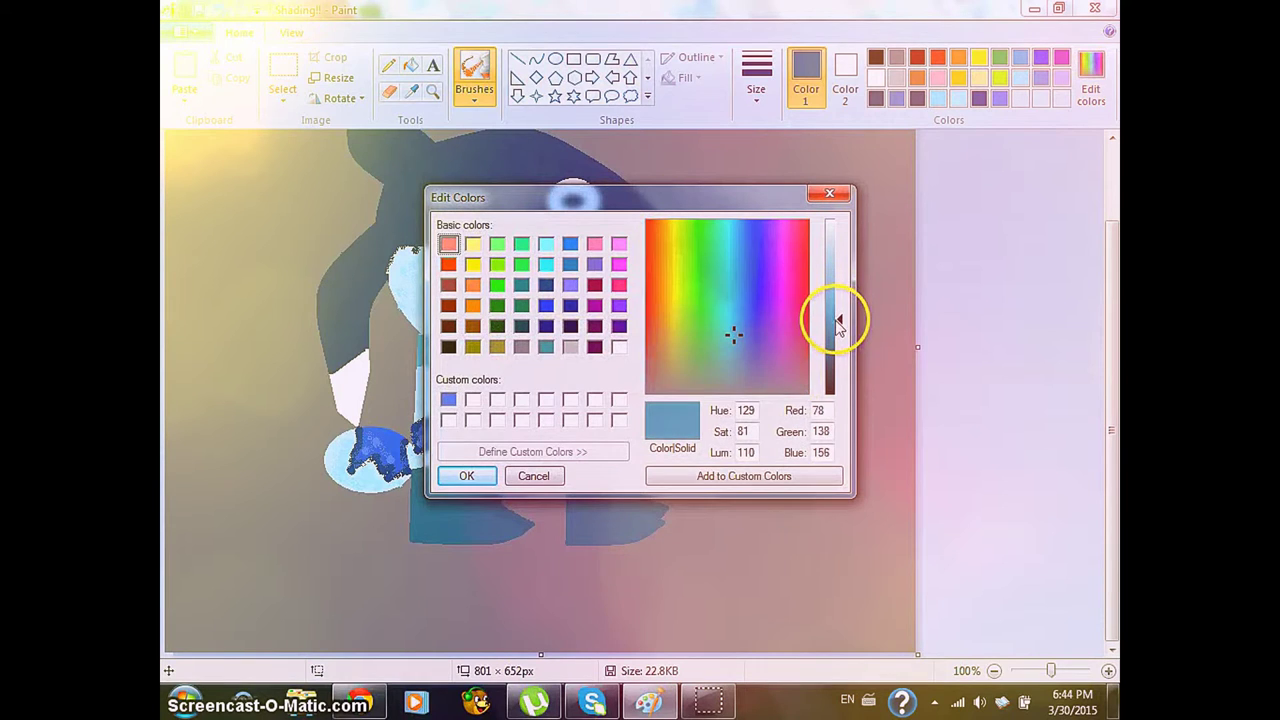
left_click(466, 475)
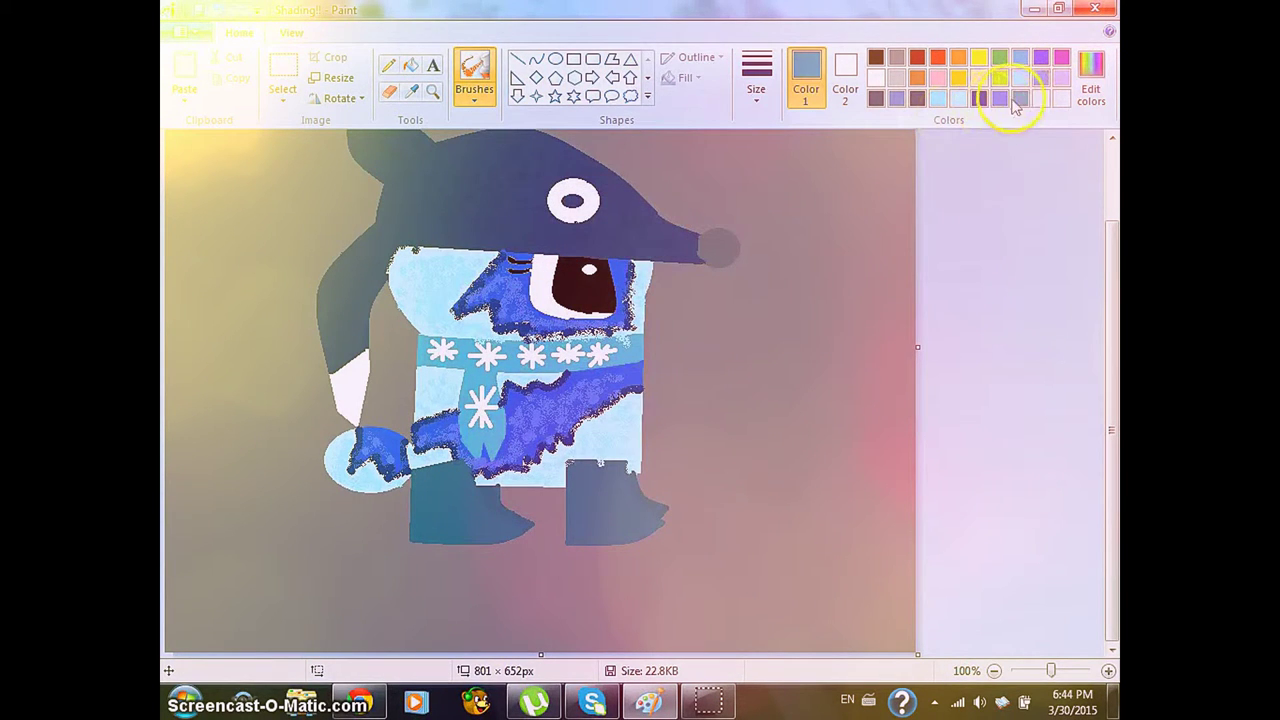
Airbrush lighter-blue mottling over the rear boot, from its shaft down towards the toe, using the custom boot colour
left_click(1112, 652)
left_click(1108, 670)
left_click_drag(1111, 349, 1111, 640)
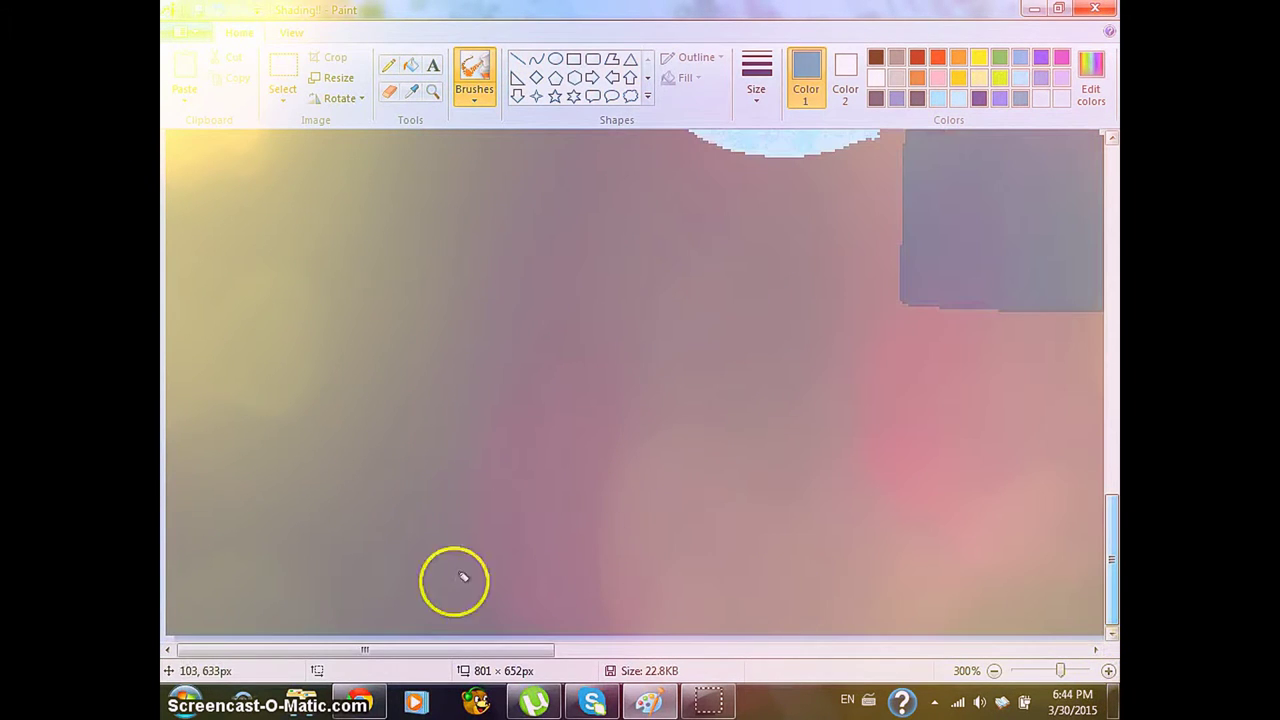
left_click_drag(508, 651, 623, 649)
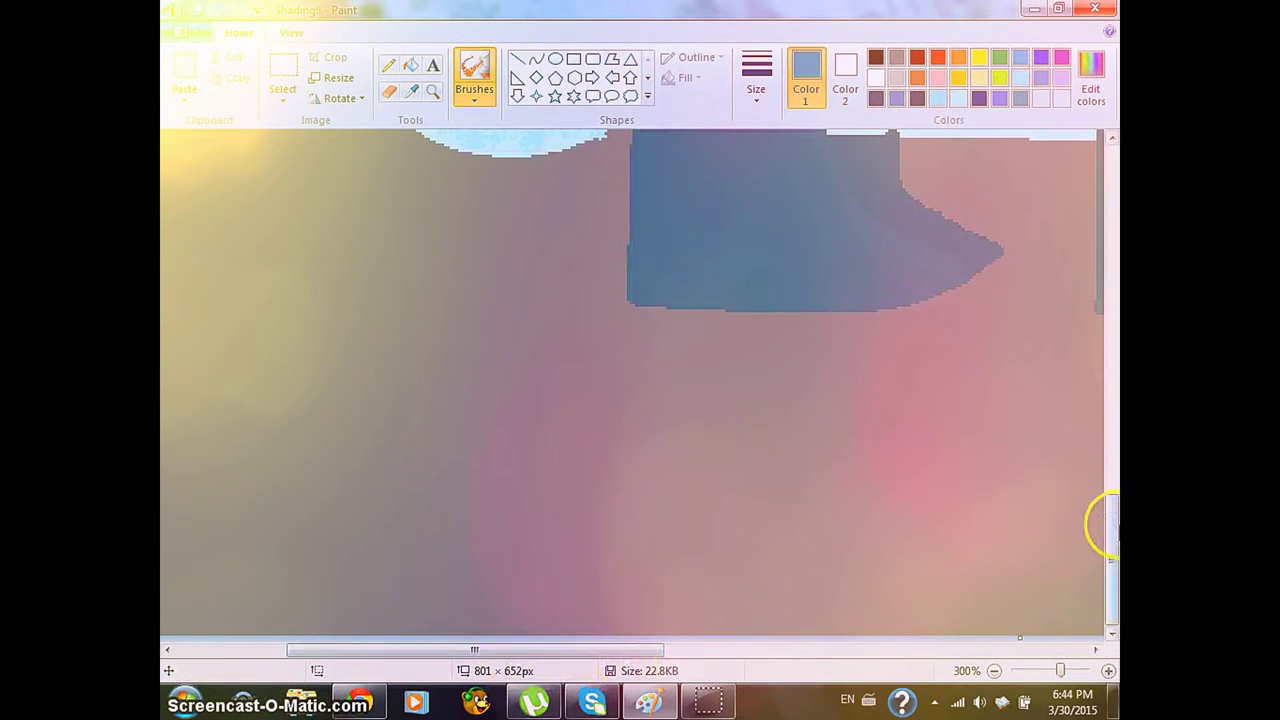
scroll(1105, 507, "up", 2)
mouse_move(658, 220)
left_mouse_down()
mouse_move(671, 252)
mouse_move(681, 222)
mouse_move(682, 377)
mouse_move(705, 233)
mouse_move(719, 246)
mouse_move(732, 354)
mouse_move(751, 335)
mouse_move(742, 201)
mouse_move(790, 373)
mouse_move(759, 246)
mouse_move(693, 316)
mouse_move(712, 343)
mouse_move(719, 318)
mouse_move(769, 350)
mouse_move(767, 259)
mouse_move(781, 234)
mouse_move(789, 374)
mouse_move(804, 335)
mouse_move(797, 227)
mouse_move(797, 352)
left_mouse_up()
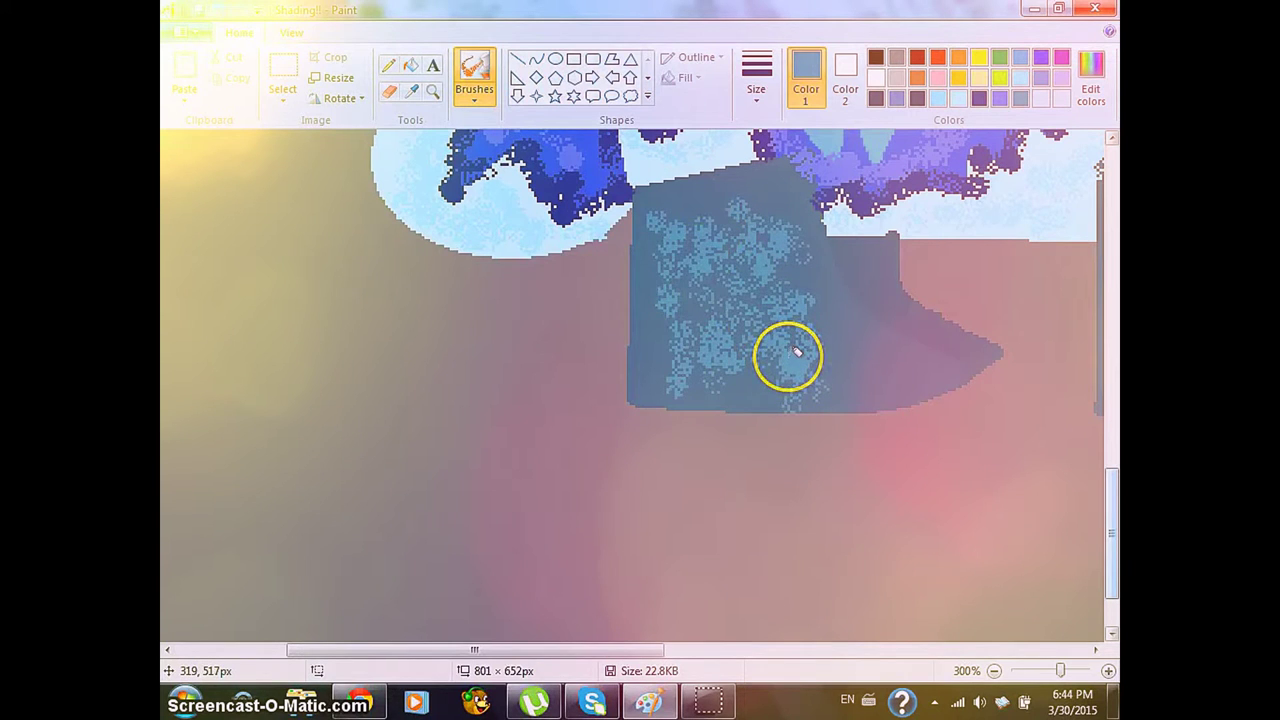
mouse_move(795, 316)
left_mouse_down()
mouse_move(807, 375)
mouse_move(825, 320)
mouse_move(848, 328)
mouse_move(864, 372)
mouse_move(919, 345)
mouse_move(828, 367)
mouse_move(706, 309)
mouse_move(708, 298)
mouse_move(714, 358)
mouse_move(828, 293)
mouse_move(841, 330)
mouse_move(859, 257)
mouse_move(713, 263)
mouse_move(684, 251)
mouse_move(728, 361)
mouse_move(751, 283)
mouse_move(711, 322)
mouse_move(869, 366)
left_mouse_up()
double_click(994, 671)
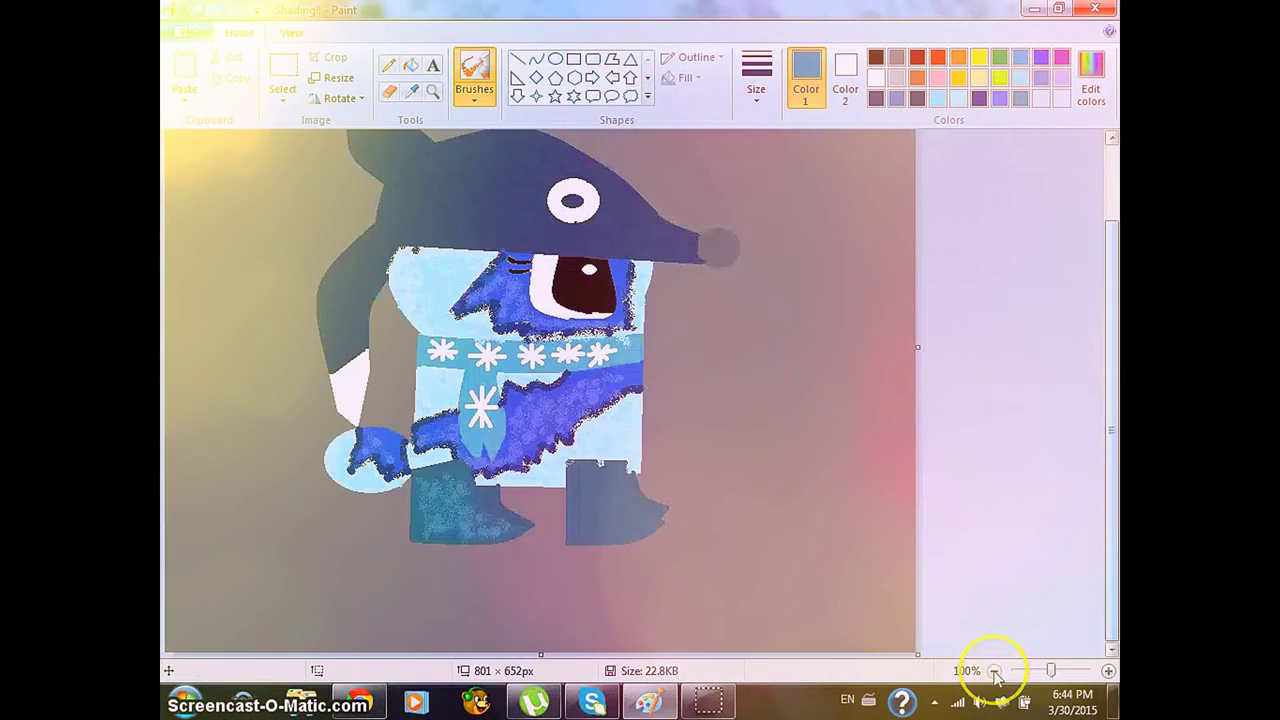
left_click(994, 671)
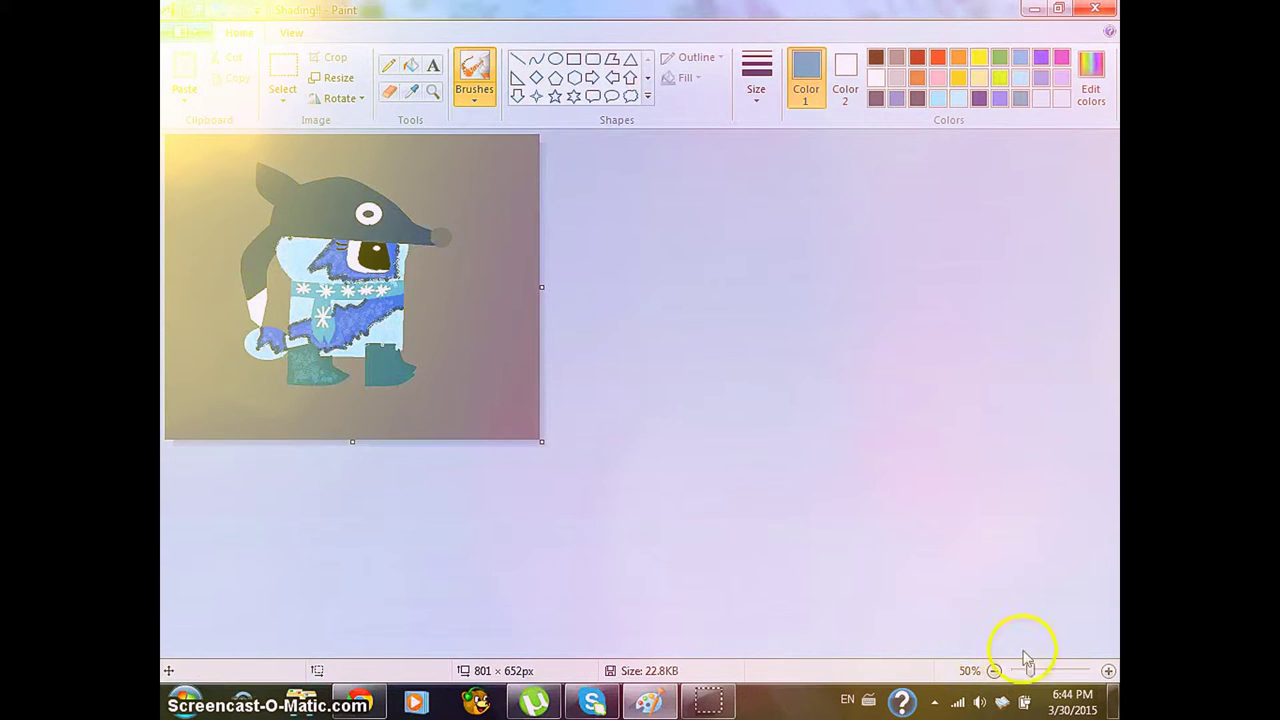
Airbrush the same lighter-blue mottling over the front boot and undo the last stray stroke
left_click(1108, 671)
left_click(1108, 671)
left_click_drag(1110, 329, 1113, 440)
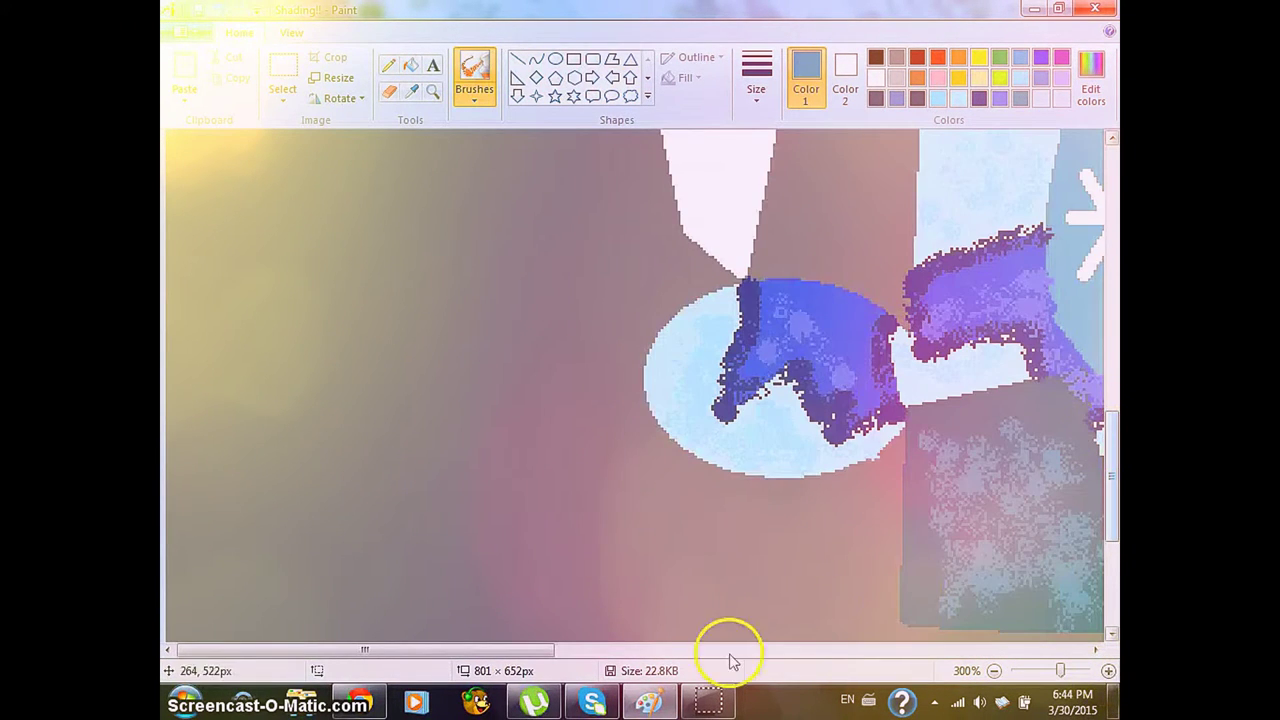
left_click_drag(545, 649, 690, 649)
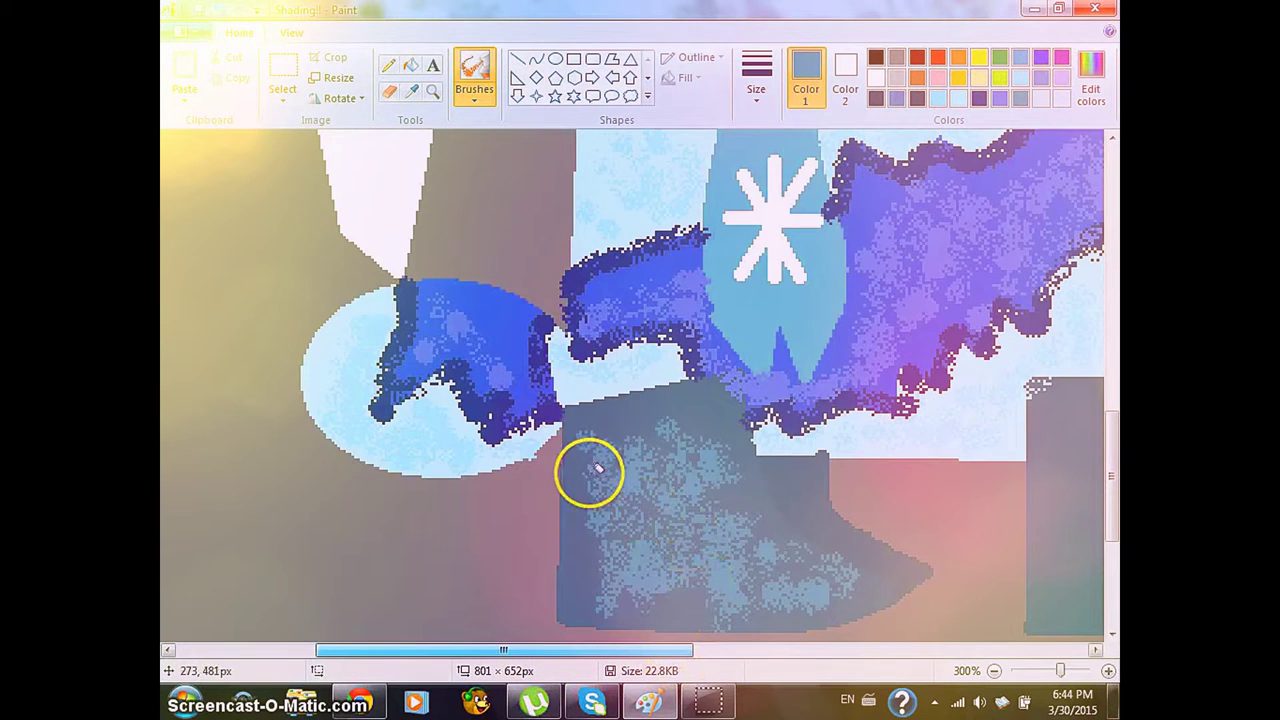
left_click_drag(612, 650, 774, 649)
mouse_move(697, 538)
left_mouse_down()
mouse_move(700, 577)
mouse_move(705, 429)
mouse_move(726, 463)
mouse_move(738, 564)
mouse_move(667, 531)
mouse_move(724, 548)
mouse_move(713, 451)
mouse_move(731, 432)
mouse_move(738, 506)
mouse_move(755, 496)
mouse_move(772, 561)
mouse_move(776, 448)
mouse_move(781, 486)
mouse_move(796, 447)
mouse_move(798, 566)
mouse_move(807, 576)
mouse_move(814, 564)
mouse_move(830, 487)
mouse_move(836, 584)
mouse_move(874, 577)
mouse_move(766, 577)
left_mouse_up()
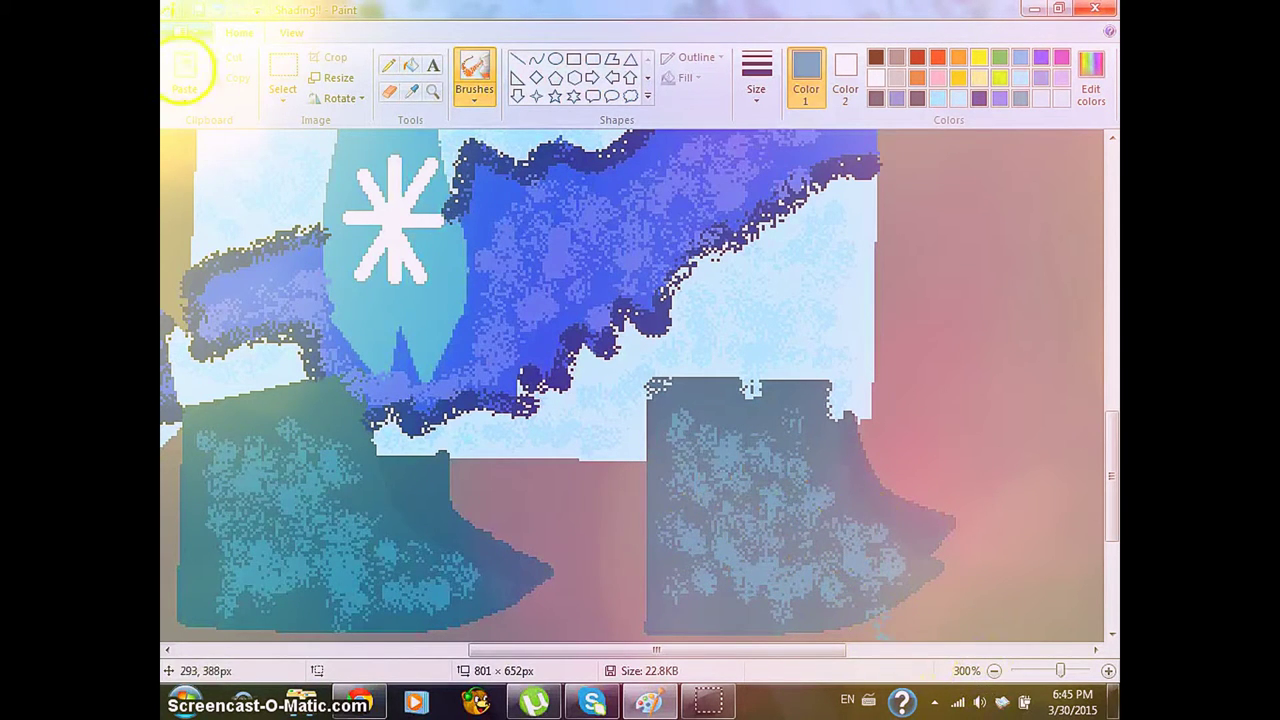
left_click(218, 10)
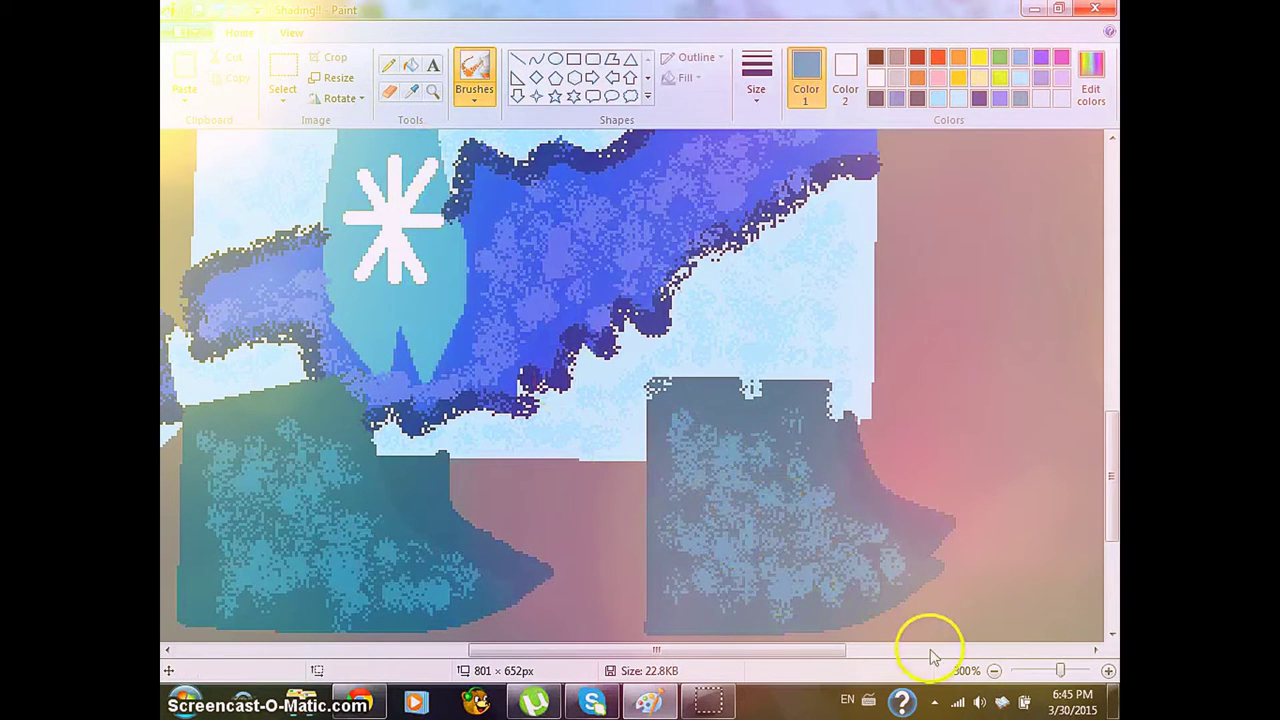
Darken the custom boot colour and set it as Color 1 with Red 43, Green 73, Blue 83
left_click(994, 671)
left_click(994, 671)
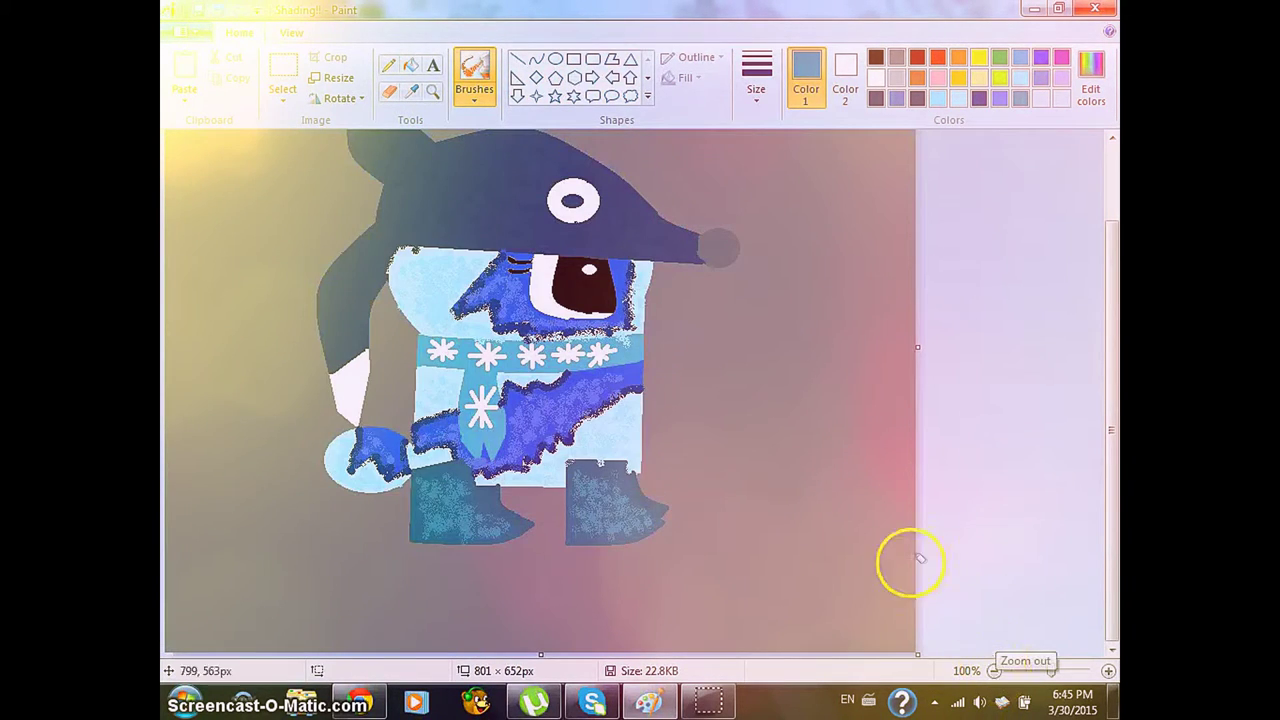
left_click(994, 671)
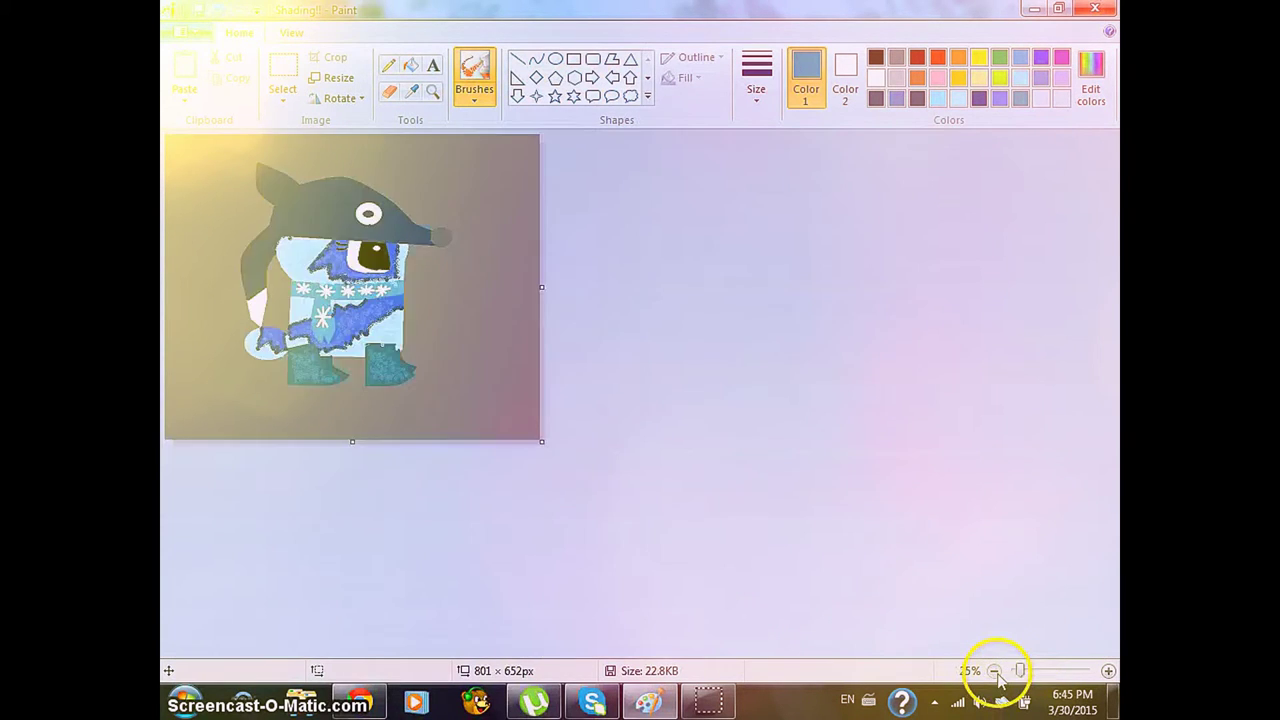
left_click(994, 671)
left_click(994, 671)
left_click(1108, 671)
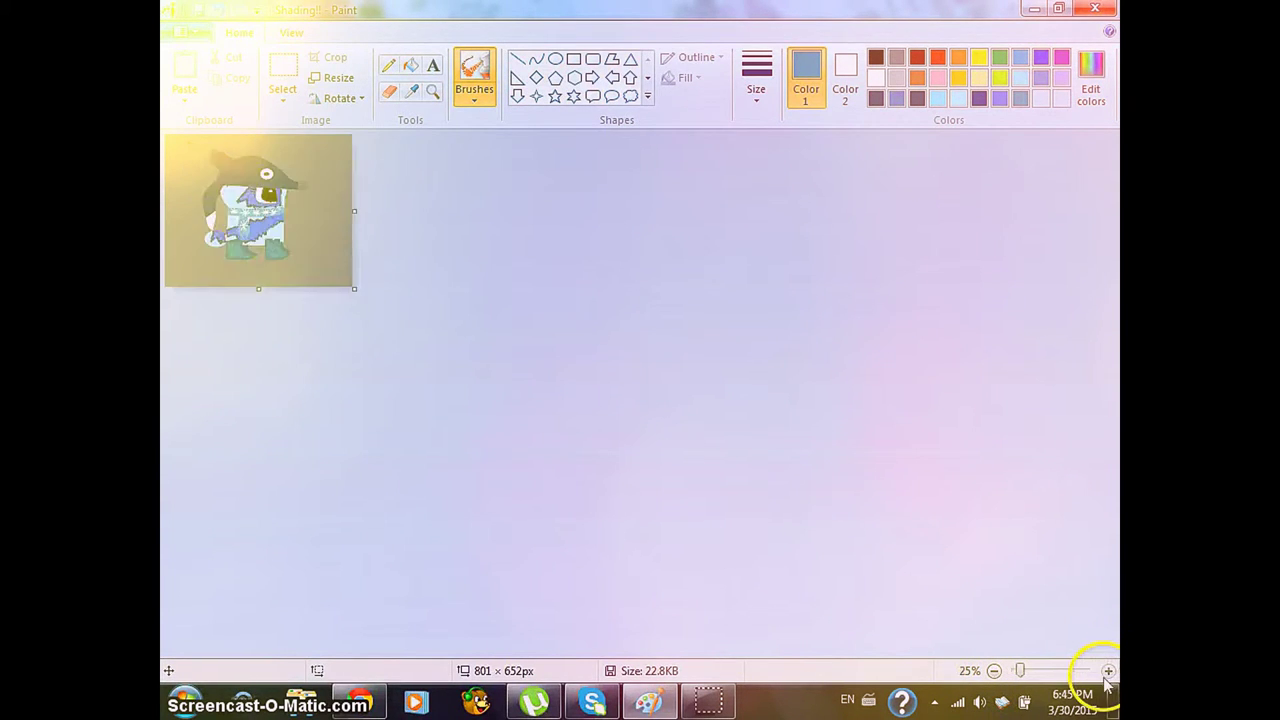
left_click(1108, 671)
left_click(1108, 671)
left_click(1092, 80)
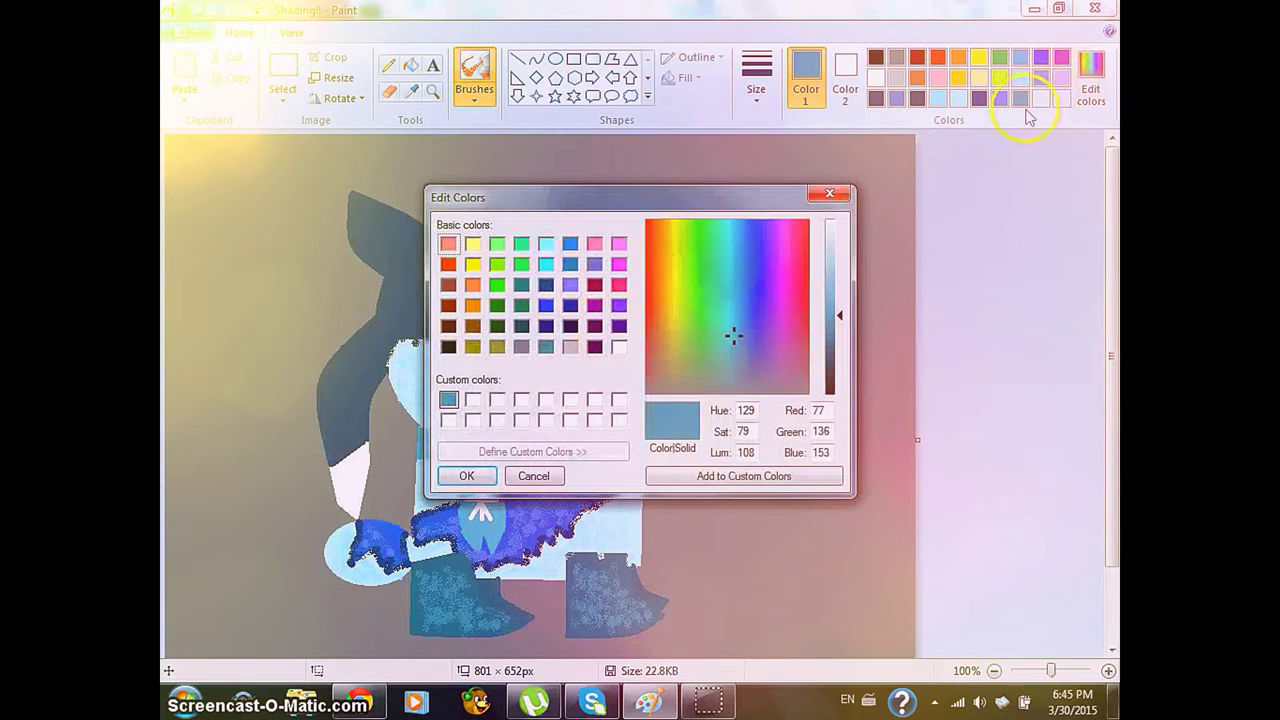
left_click_drag(836, 318, 839, 352)
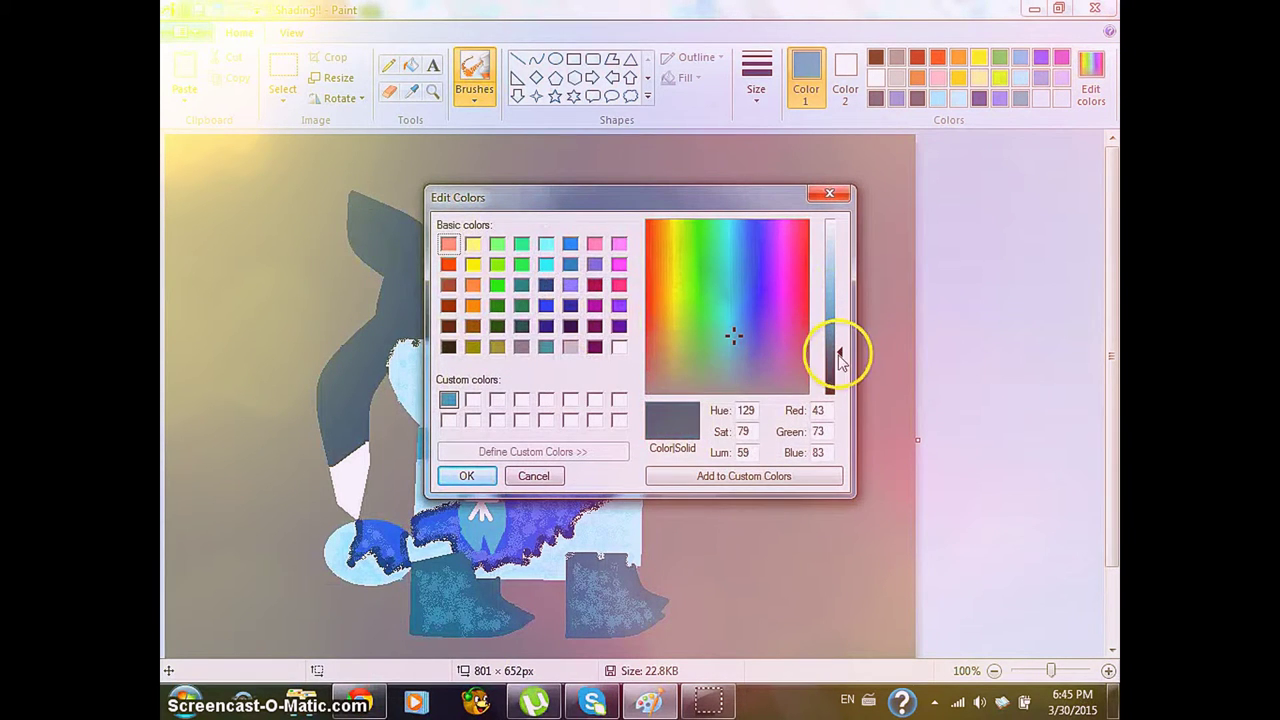
left_click(489, 477)
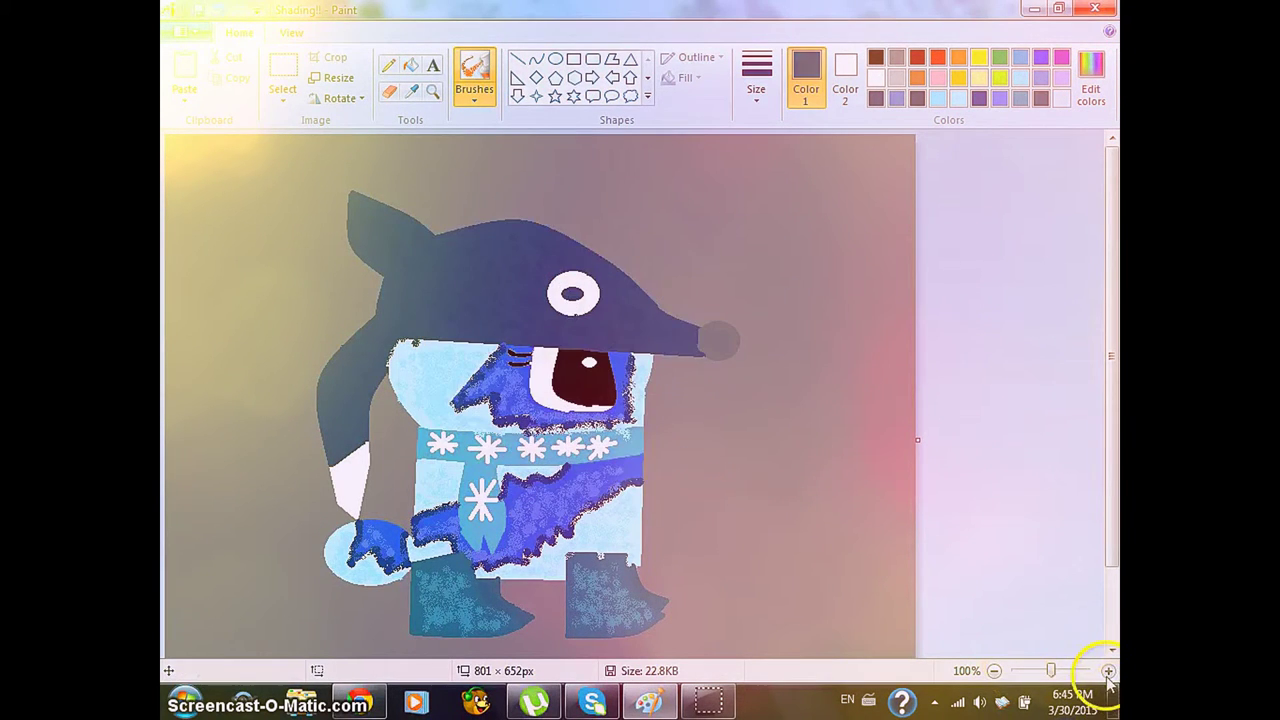
Airbrush dark shading along the curved instep and toe of both boots
left_click(1108, 671)
left_click(1108, 671)
left_click_drag(1110, 320, 1110, 455)
left_click_drag(500, 650, 657, 652)
scroll(1040, 465, "down", 4)
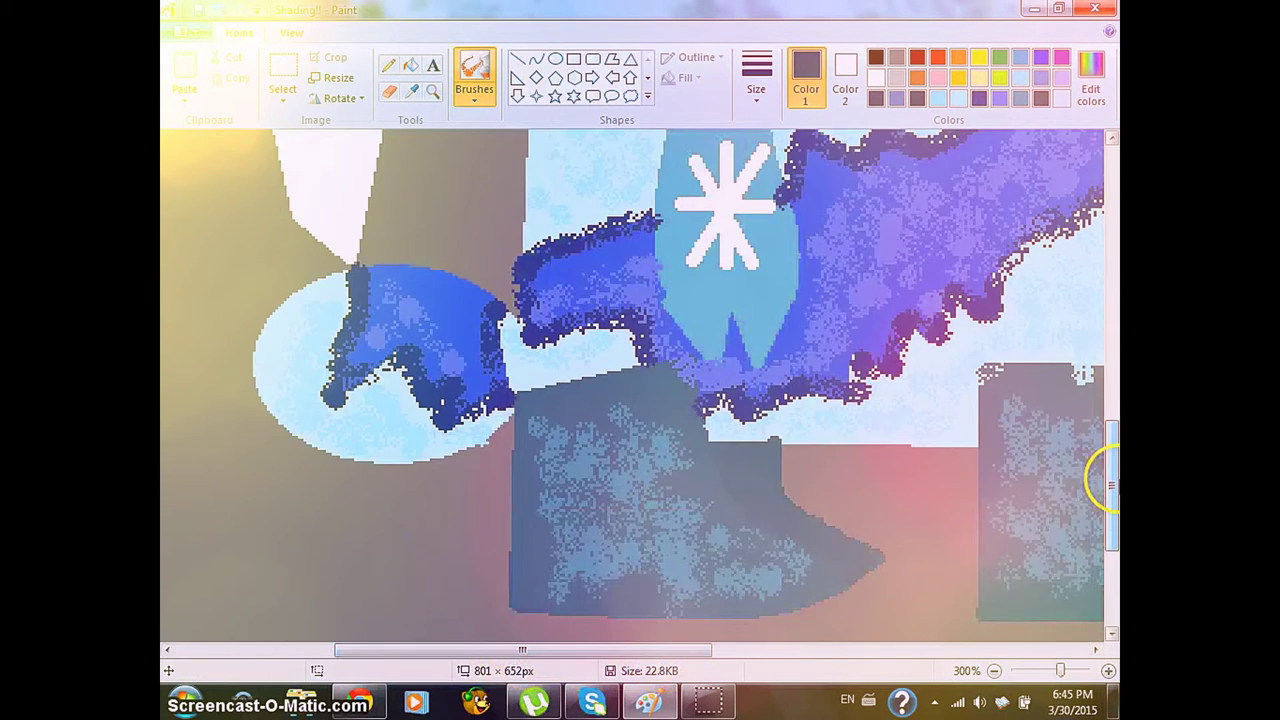
mouse_move(750, 412)
left_mouse_down()
mouse_move(740, 409)
mouse_move(766, 446)
mouse_move(811, 463)
mouse_move(849, 509)
left_mouse_up()
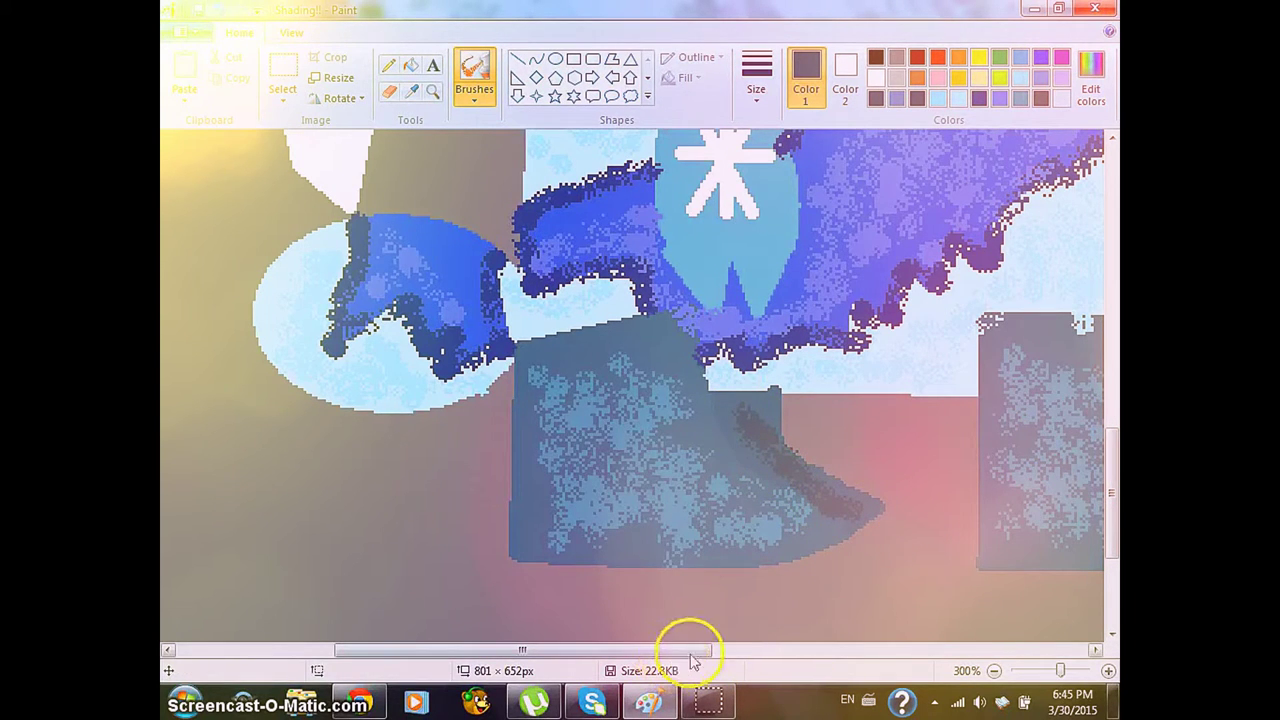
left_click_drag(696, 651, 909, 651)
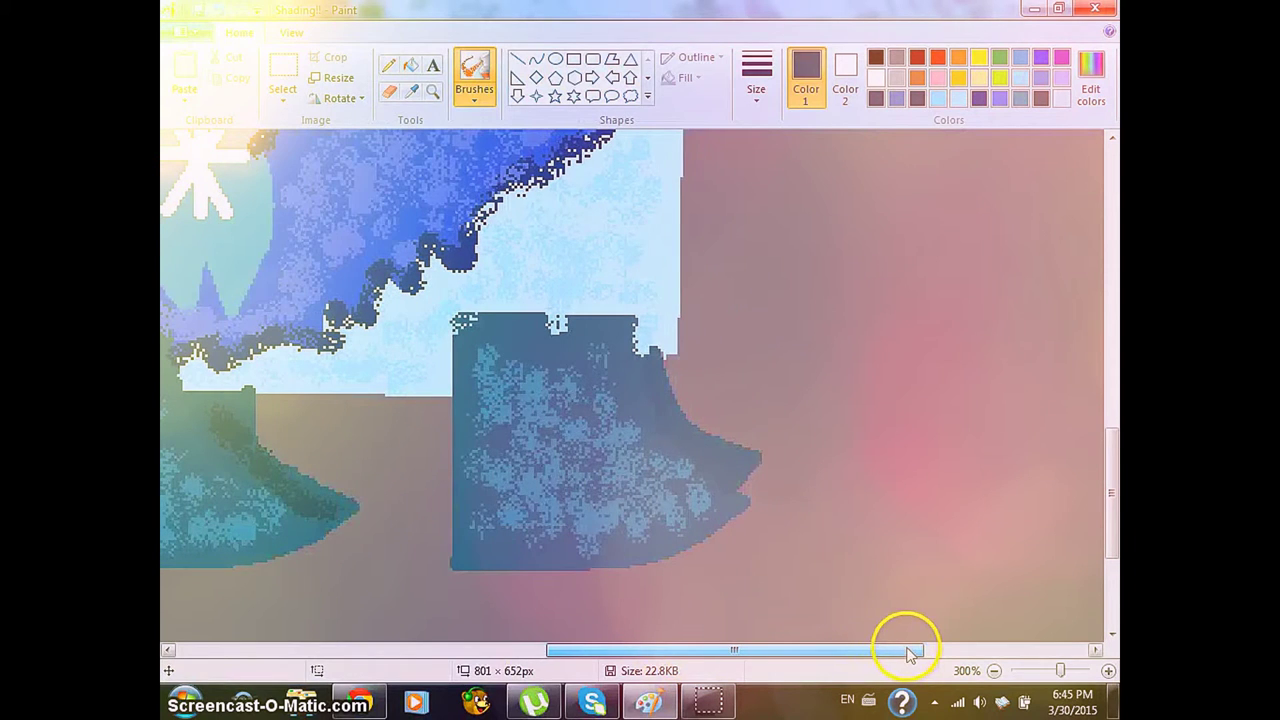
mouse_move(720, 430)
left_mouse_down()
mouse_move(670, 388)
mouse_move(704, 446)
mouse_move(729, 456)
mouse_move(674, 395)
mouse_move(724, 456)
mouse_move(778, 489)
left_mouse_up()
left_click(995, 671)
left_click(995, 671)
left_click(995, 671)
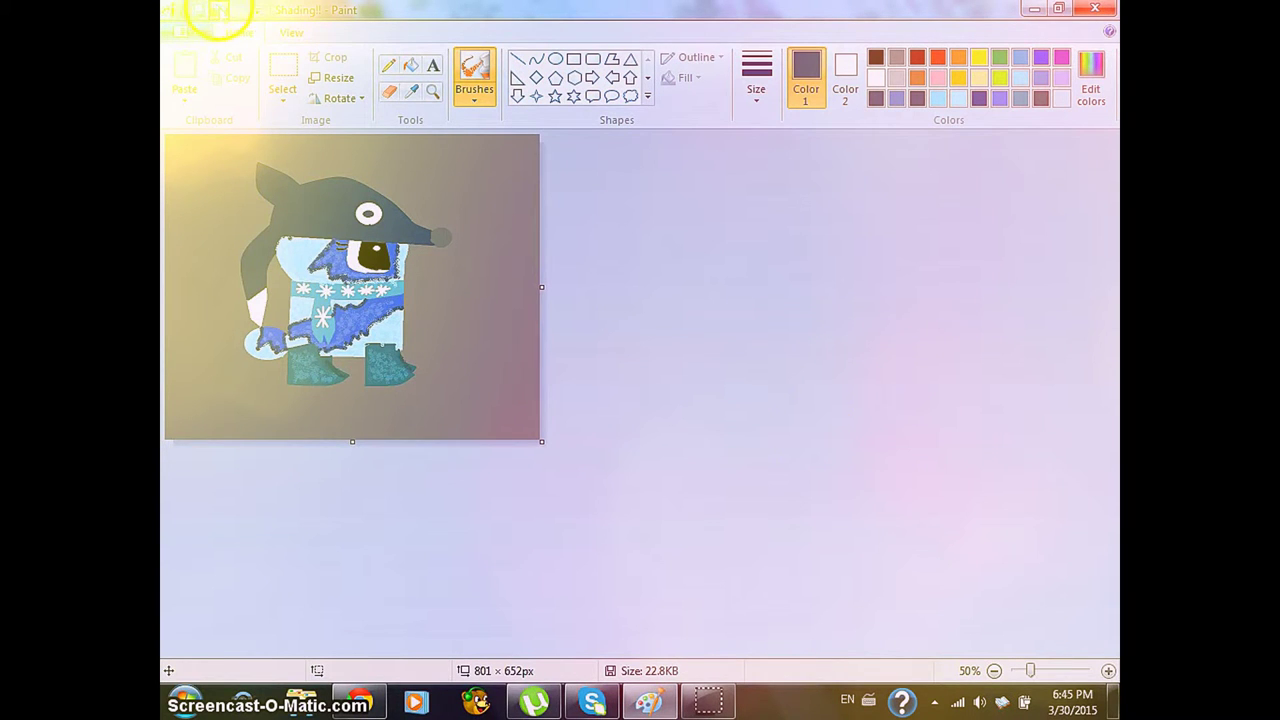
Airbrush light grey over the white ring of the hat's eye, undoing the first attempt and shading it again, and save the drawing
left_click(1109, 670)
left_click(1109, 670)
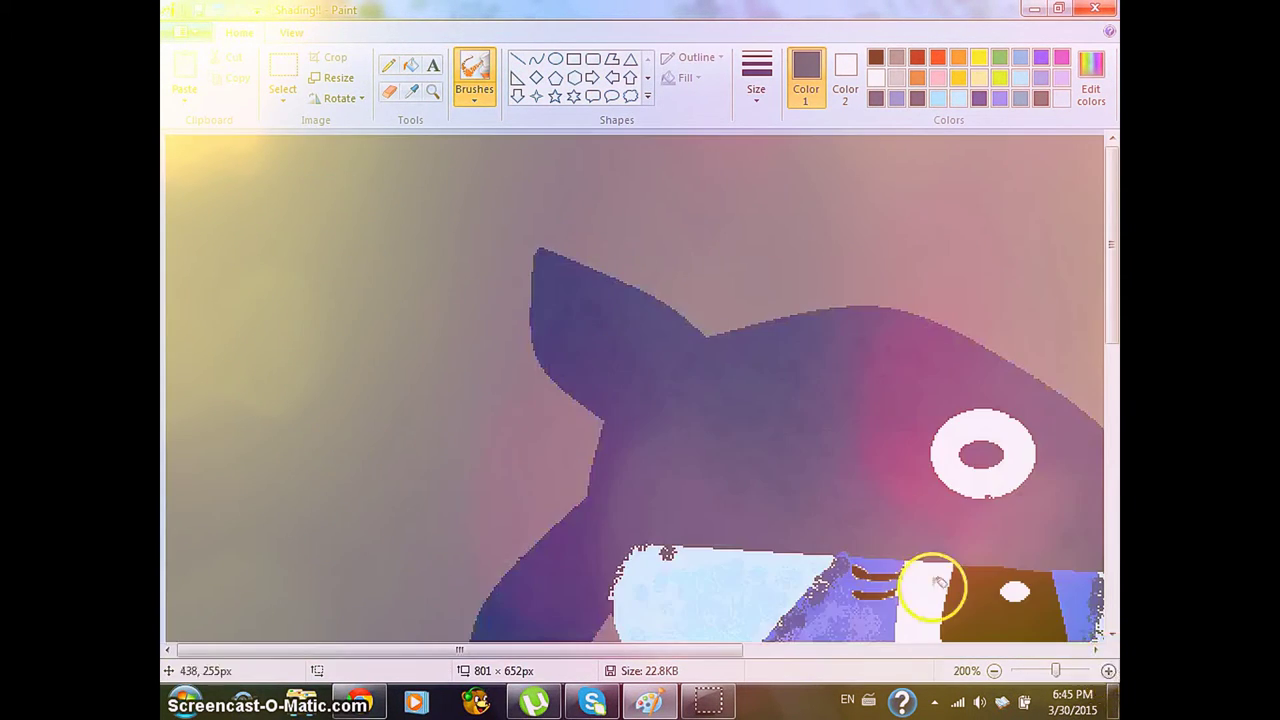
mouse_move(920, 449)
left_mouse_down()
mouse_move(975, 416)
mouse_move(958, 432)
mouse_move(985, 477)
mouse_move(1025, 467)
mouse_move(1003, 436)
mouse_move(958, 458)
mouse_move(998, 462)
left_mouse_up()
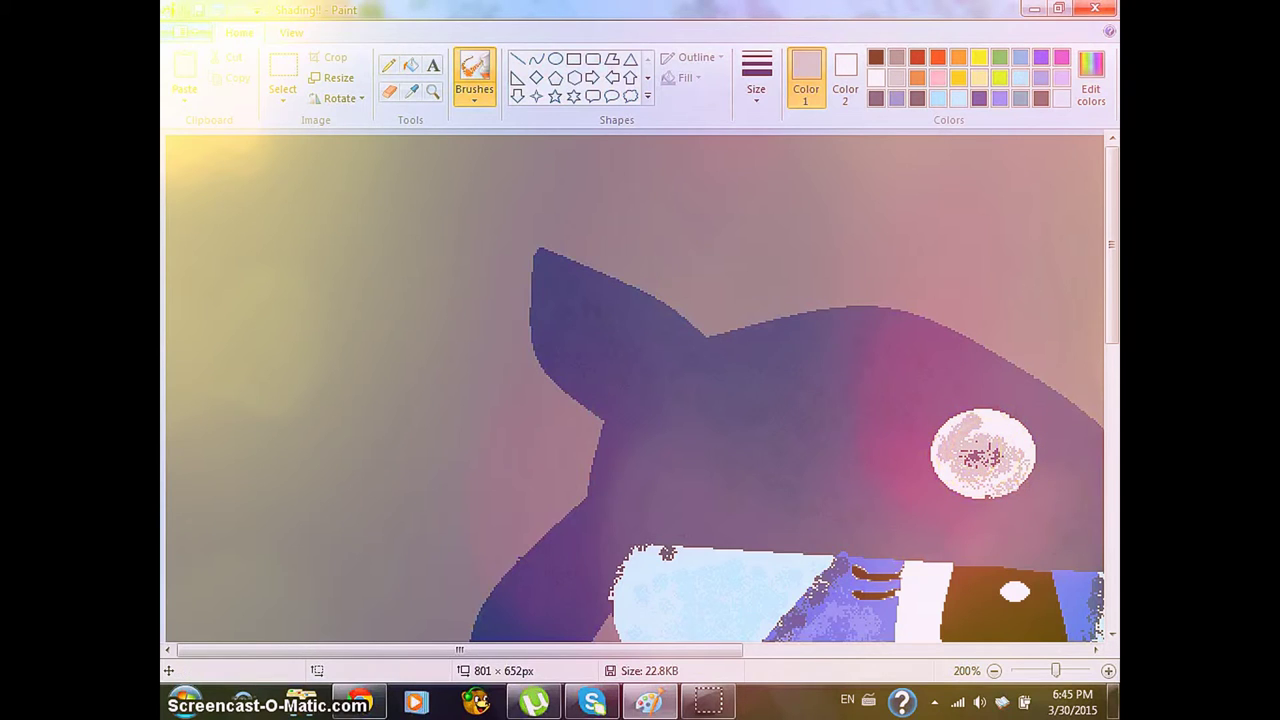
left_click(220, 10)
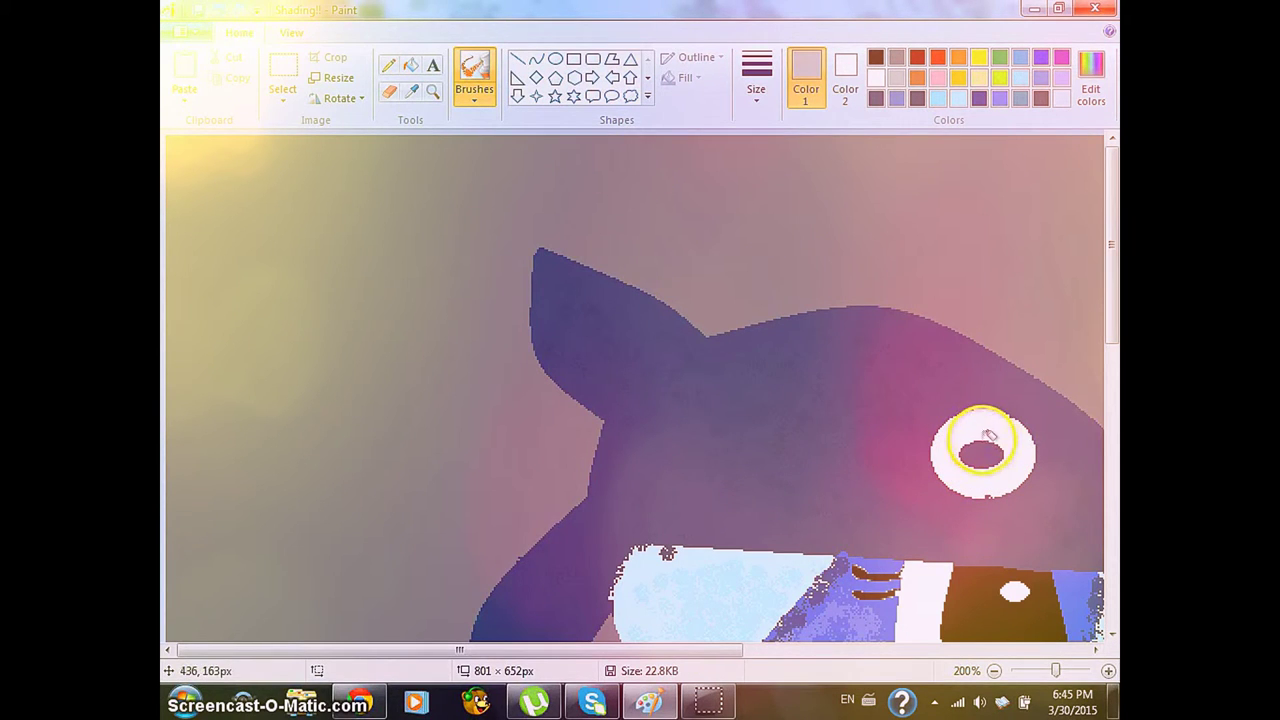
mouse_move(985, 440)
left_mouse_down()
mouse_move(965, 454)
mouse_move(995, 456)
mouse_move(975, 450)
mouse_move(993, 418)
mouse_move(972, 410)
mouse_move(940, 438)
mouse_move(942, 472)
mouse_move(989, 486)
mouse_move(1017, 463)
mouse_move(977, 417)
mouse_move(1018, 448)
left_mouse_up()
left_click_drag(1108, 286, 1108, 321)
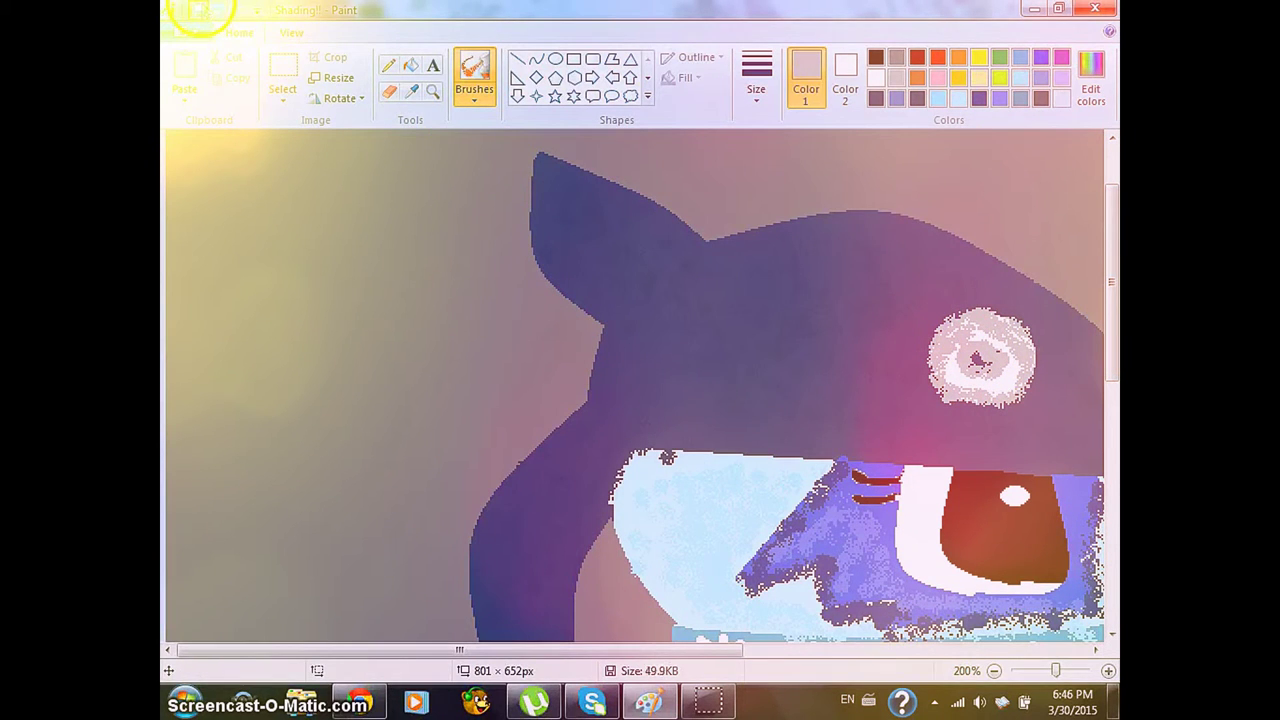
Airbrush light grey over the edges of the hat's white tail tip and darker grey on the hat's round nose
left_click(1110, 394)
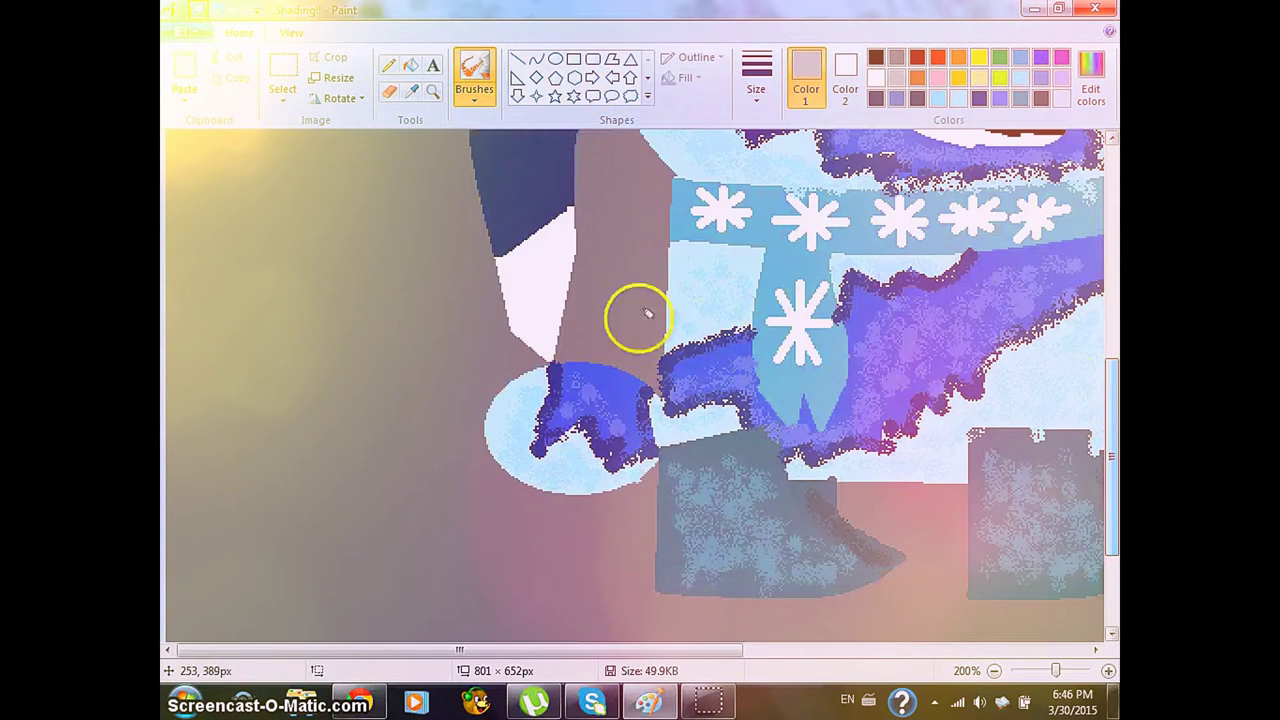
mouse_move(491, 251)
left_mouse_down()
mouse_move(552, 345)
mouse_move(578, 212)
mouse_move(518, 262)
mouse_move(558, 350)
mouse_move(571, 257)
left_mouse_up()
left_click(994, 670)
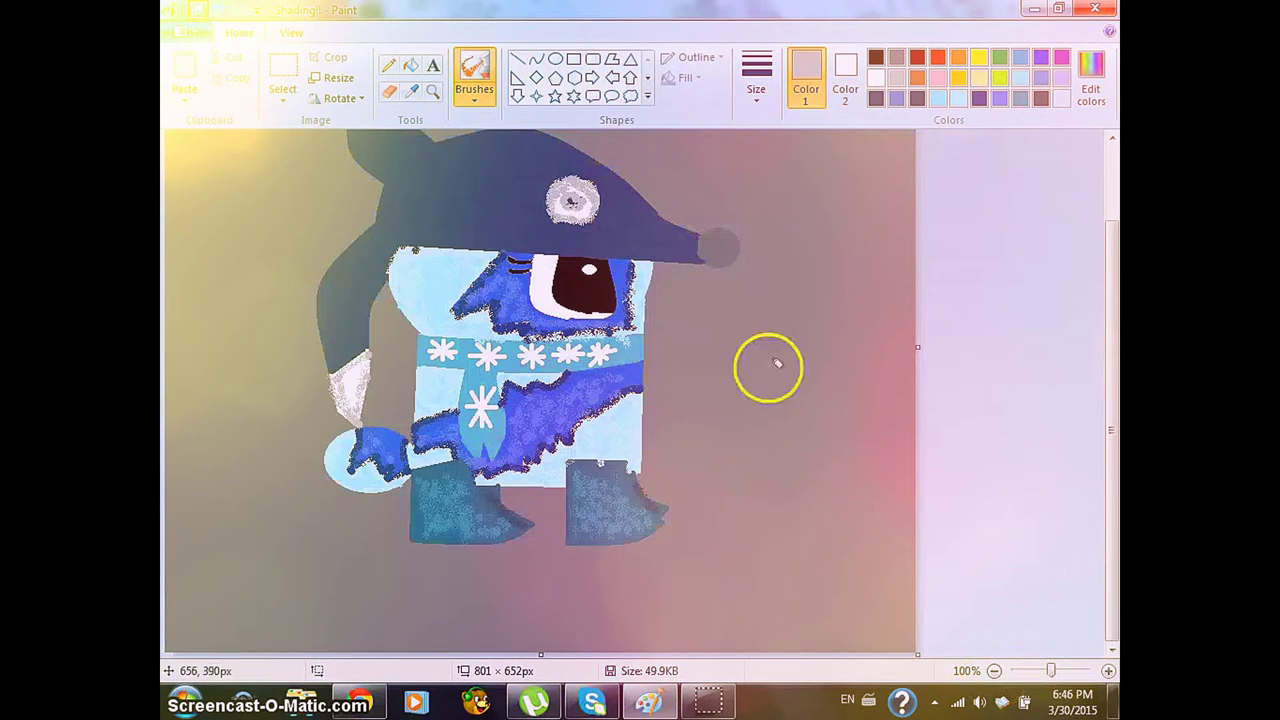
left_click(896, 57)
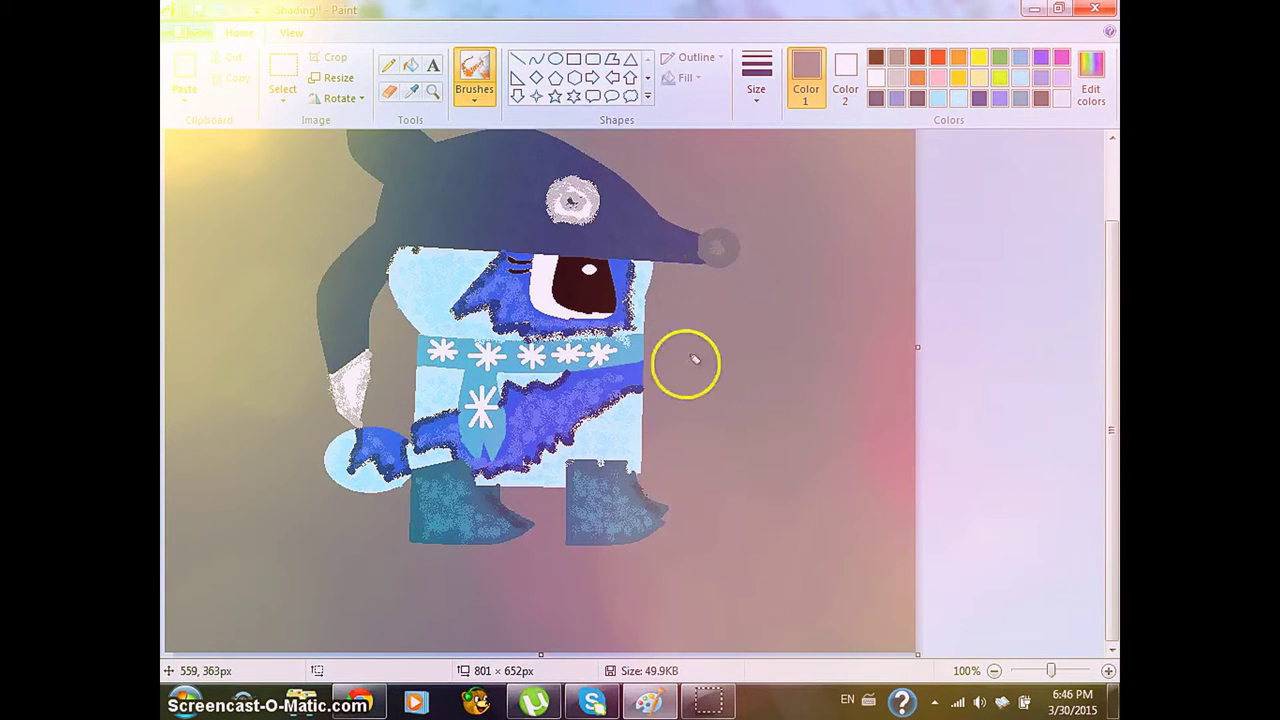
left_click(996, 671)
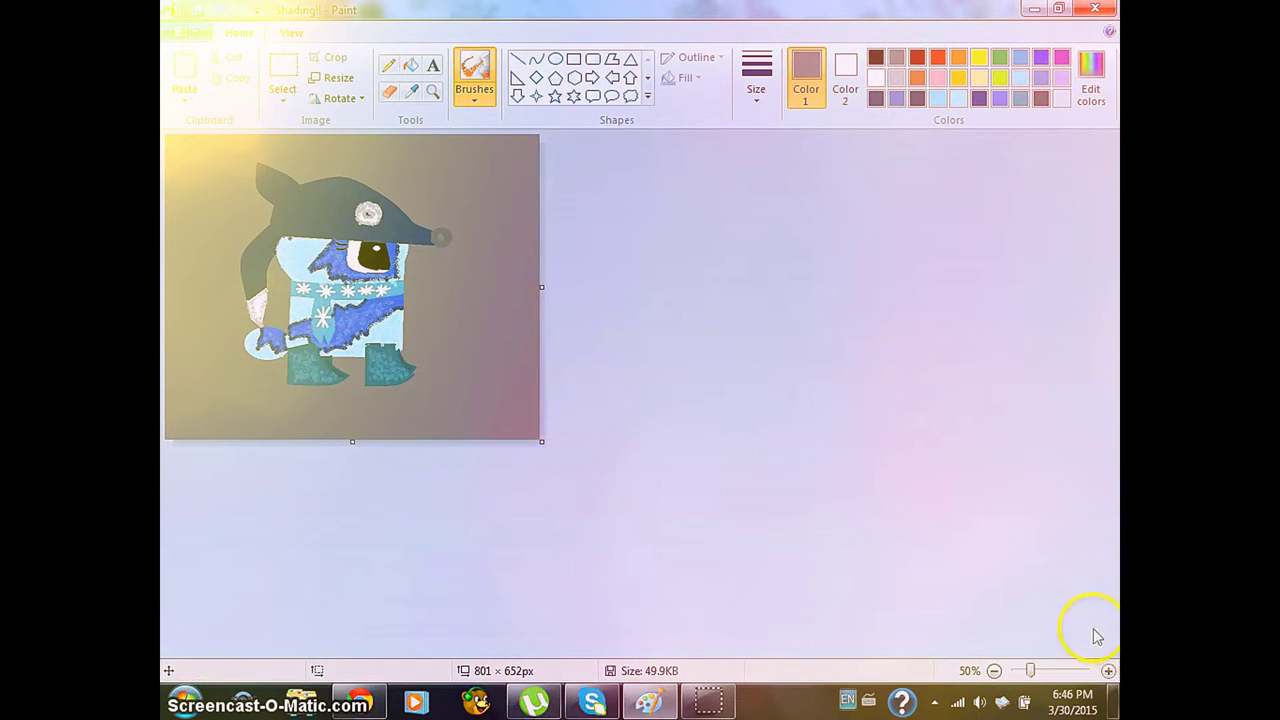
Reduce the canvas to 678 × 594 px, set Color 2 to light grey, and move the selected character slightly left
left_click_drag(493, 433, 483, 413)
left_click(845, 75)
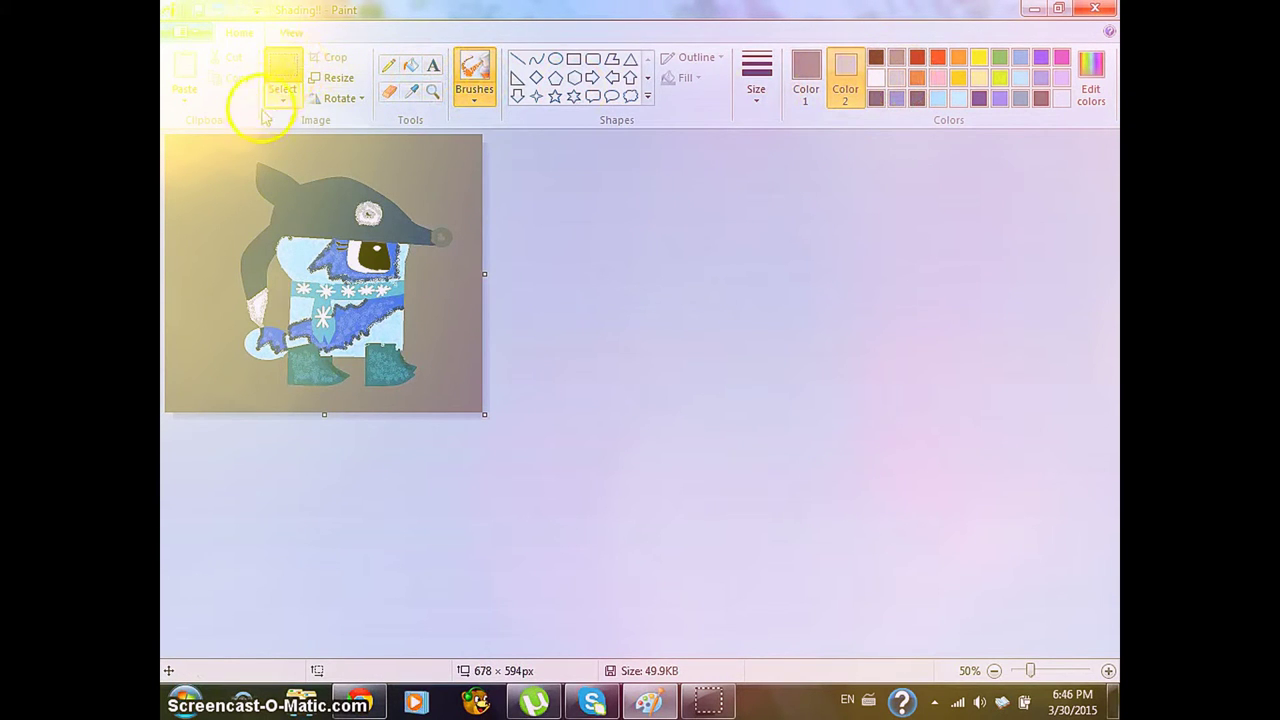
left_click(278, 80)
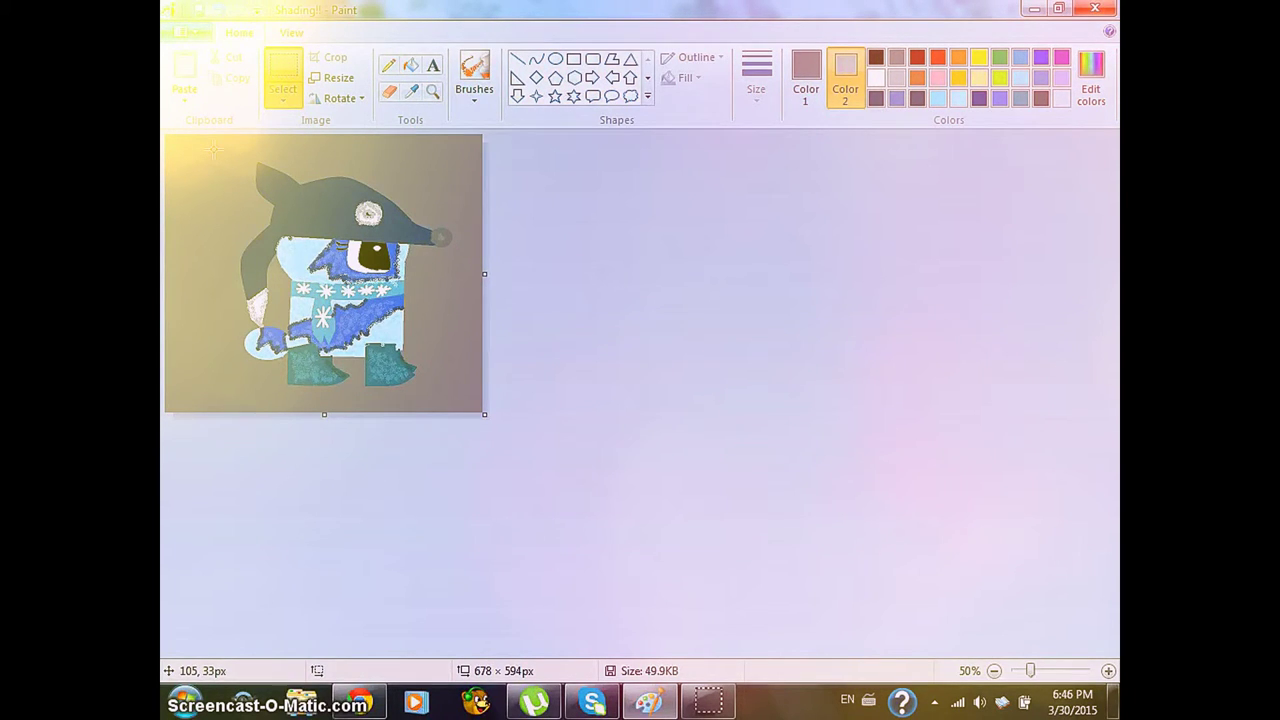
left_click_drag(243, 199, 468, 396)
left_click_drag(324, 277, 306, 277)
Fill the light-grey strip beside the character with the Color 1 grey to match the background
left_click(806, 72)
left_click(411, 65)
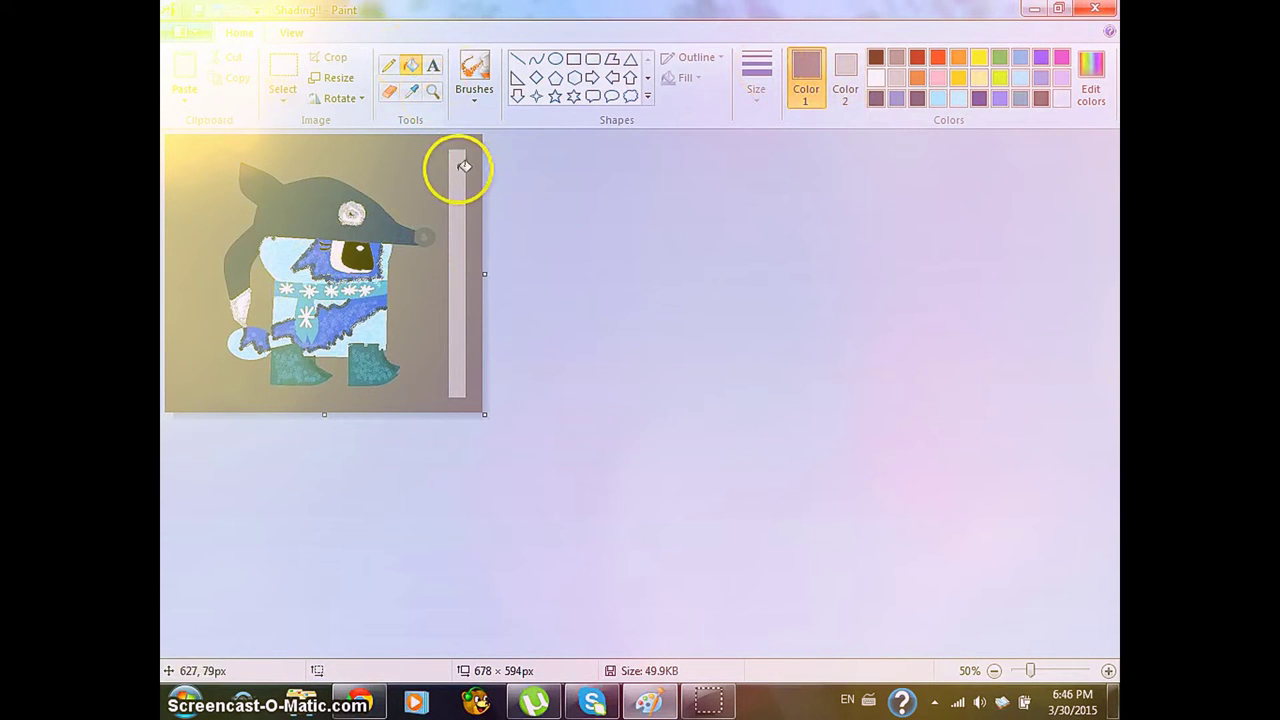
left_click(463, 167)
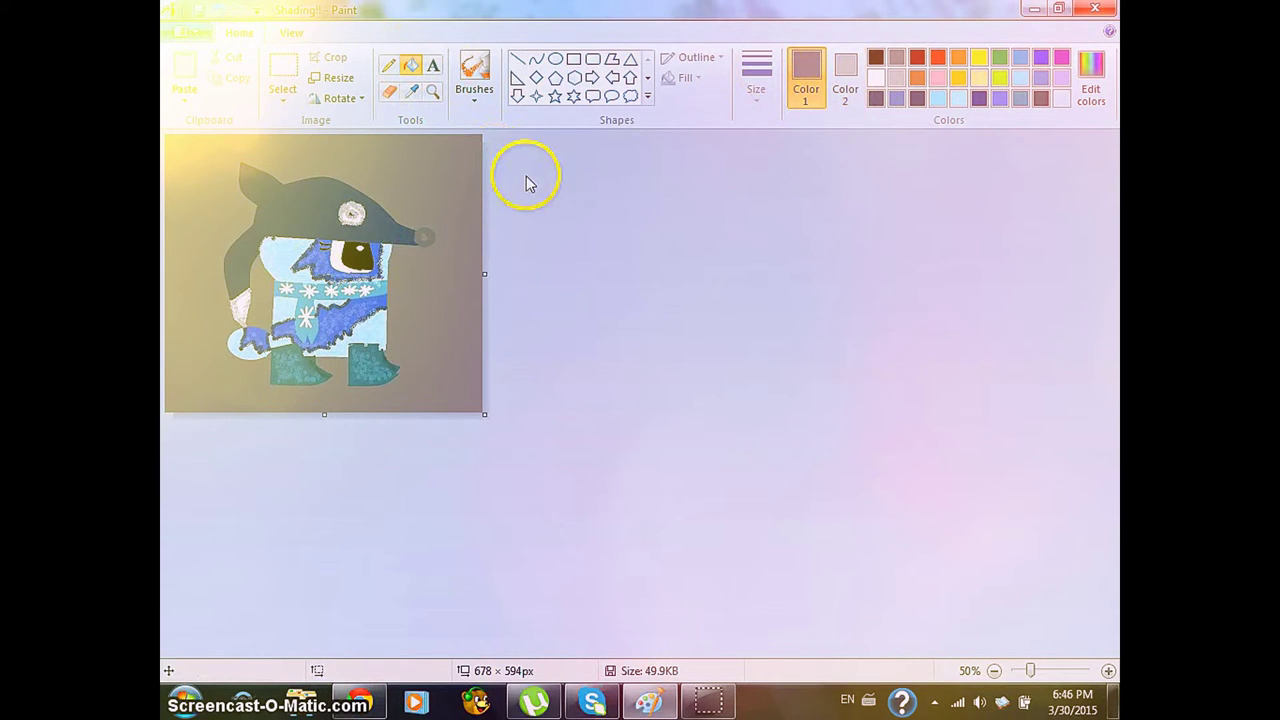
left_click(650, 702)
left_click(650, 702)
Handwrite the artist's signature with the black Pencil in the background's lower-right corner, undoing the first stroke, and add a zigzag flourish around it
left_click(1108, 670)
left_click(1108, 670)
left_click(1108, 670)
left_click_drag(1105, 272, 1106, 585)
left_click_drag(698, 652, 1080, 650)
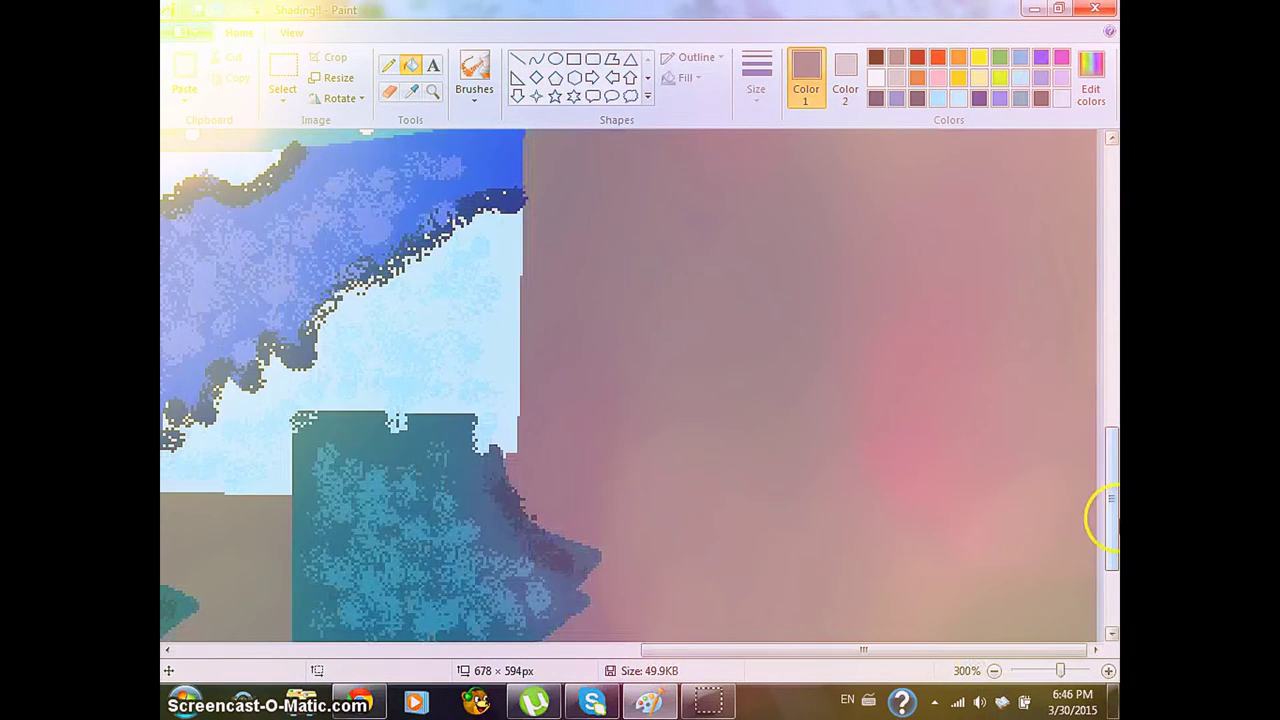
left_click_drag(1107, 517, 1108, 630)
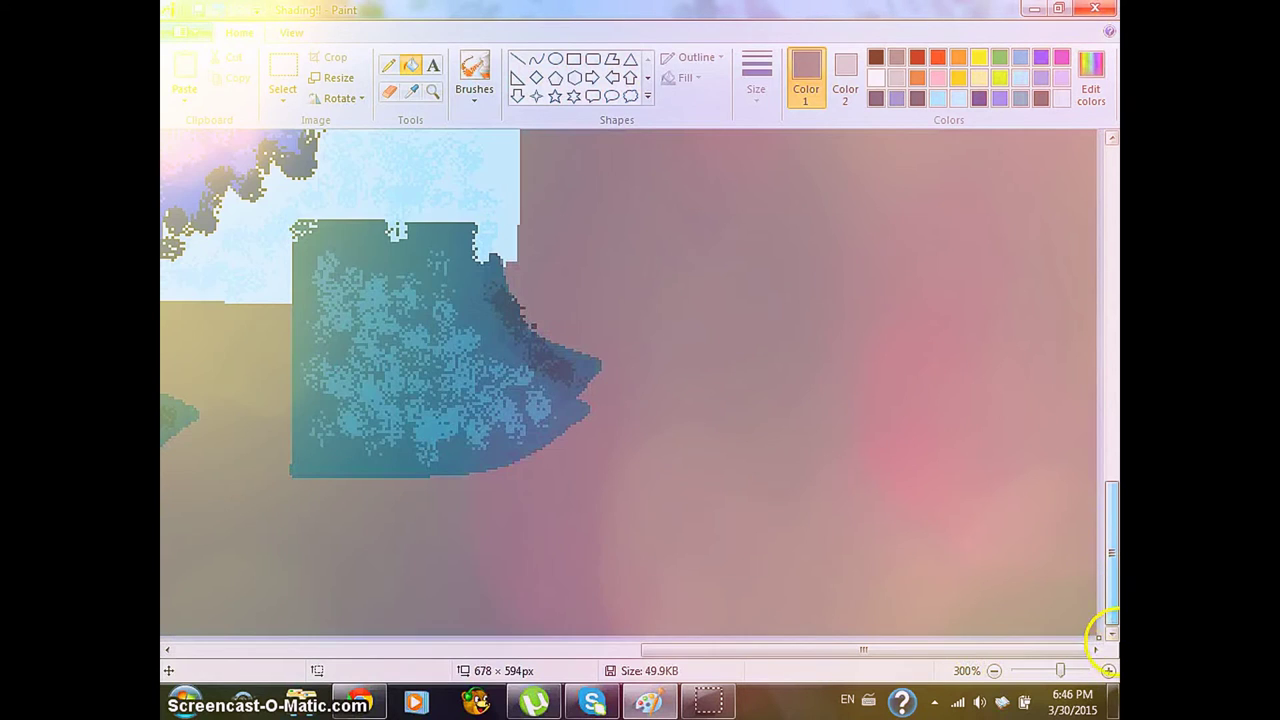
left_click(876, 57)
left_click(388, 65)
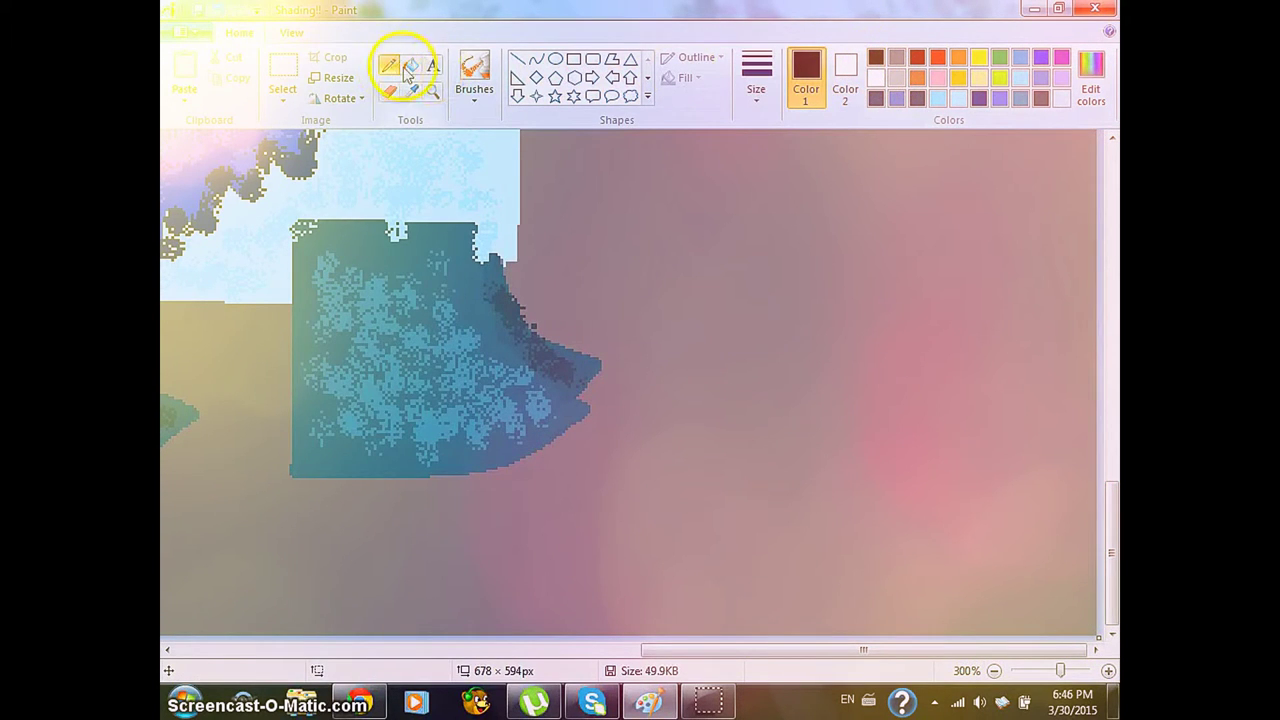
mouse_move(825, 389)
left_mouse_down()
mouse_move(819, 449)
mouse_move(856, 502)
left_mouse_up()
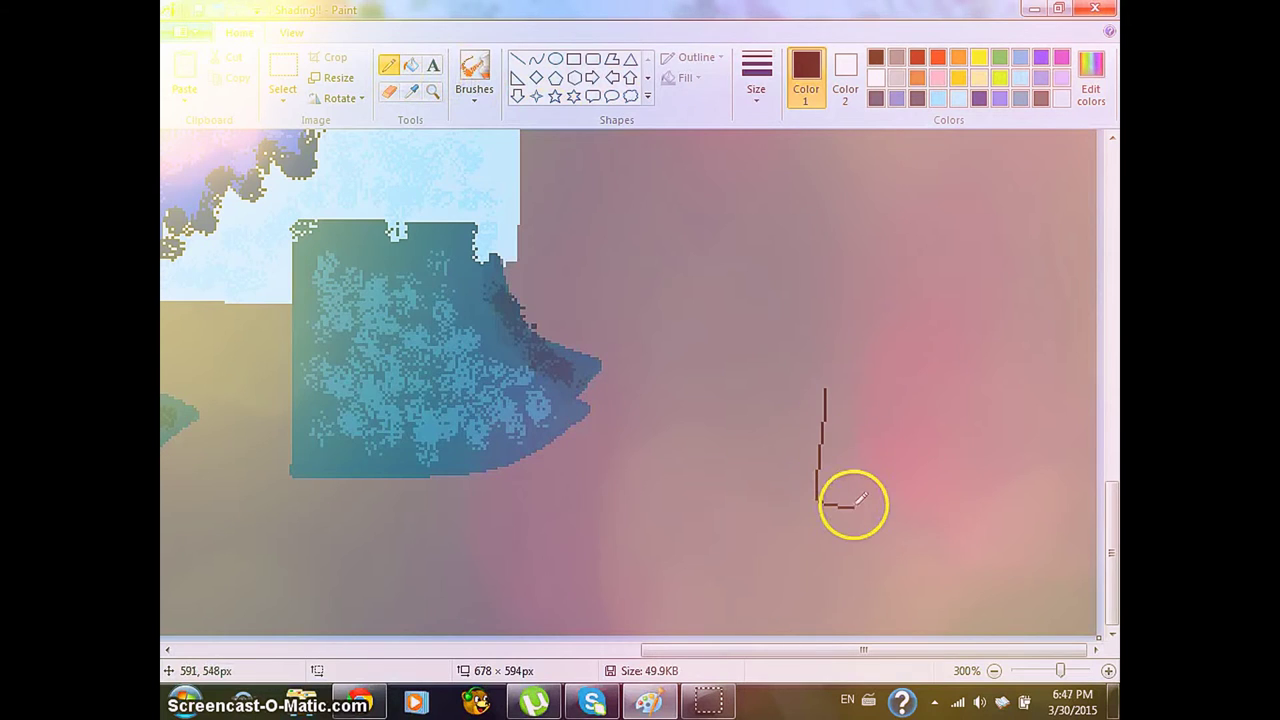
left_click(218, 9)
mouse_move(800, 395)
left_mouse_down()
mouse_move(834, 514)
mouse_move(863, 380)
mouse_move(894, 511)
mouse_move(912, 483)
left_mouse_up()
mouse_move(920, 397)
left_mouse_down()
mouse_move(942, 512)
mouse_move(953, 489)
mouse_move(967, 514)
mouse_move(988, 494)
mouse_move(963, 477)
mouse_move(984, 506)
mouse_move(986, 484)
mouse_move(1000, 511)
mouse_move(1010, 492)
mouse_move(1034, 531)
mouse_move(989, 531)
left_mouse_up()
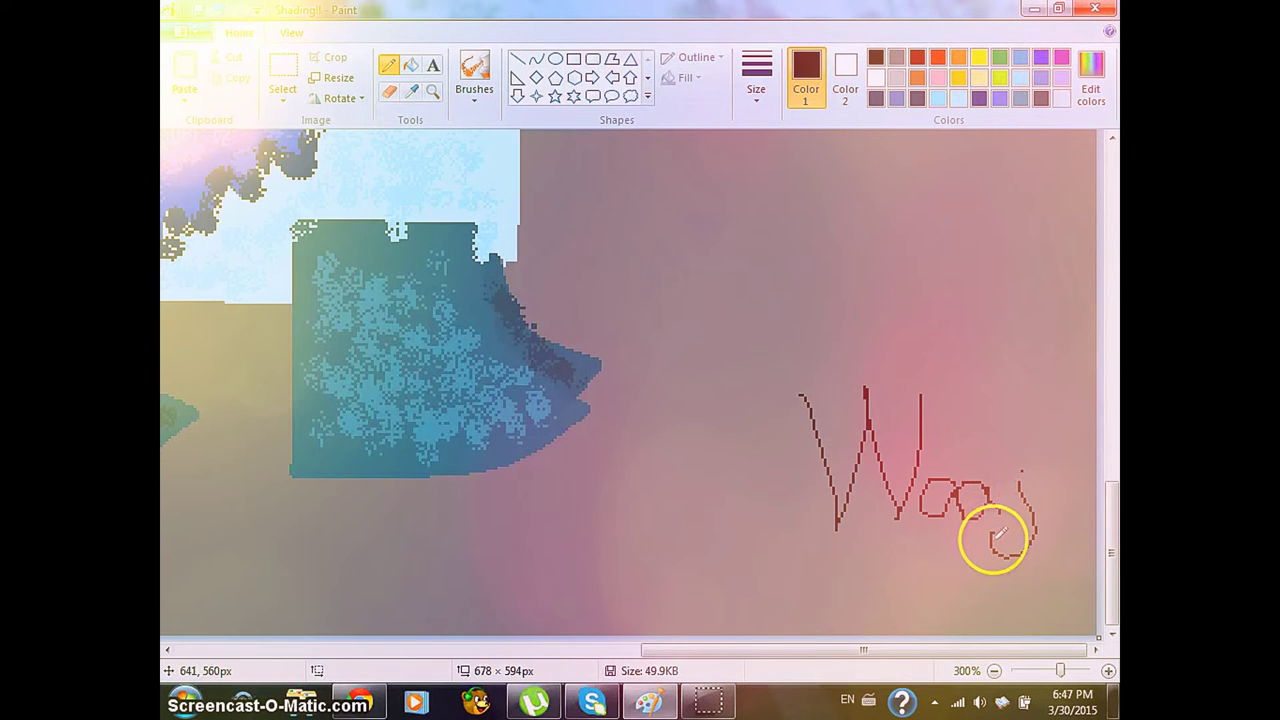
mouse_move(988, 538)
left_mouse_down()
mouse_move(789, 508)
mouse_move(1056, 380)
mouse_move(799, 279)
left_mouse_up()
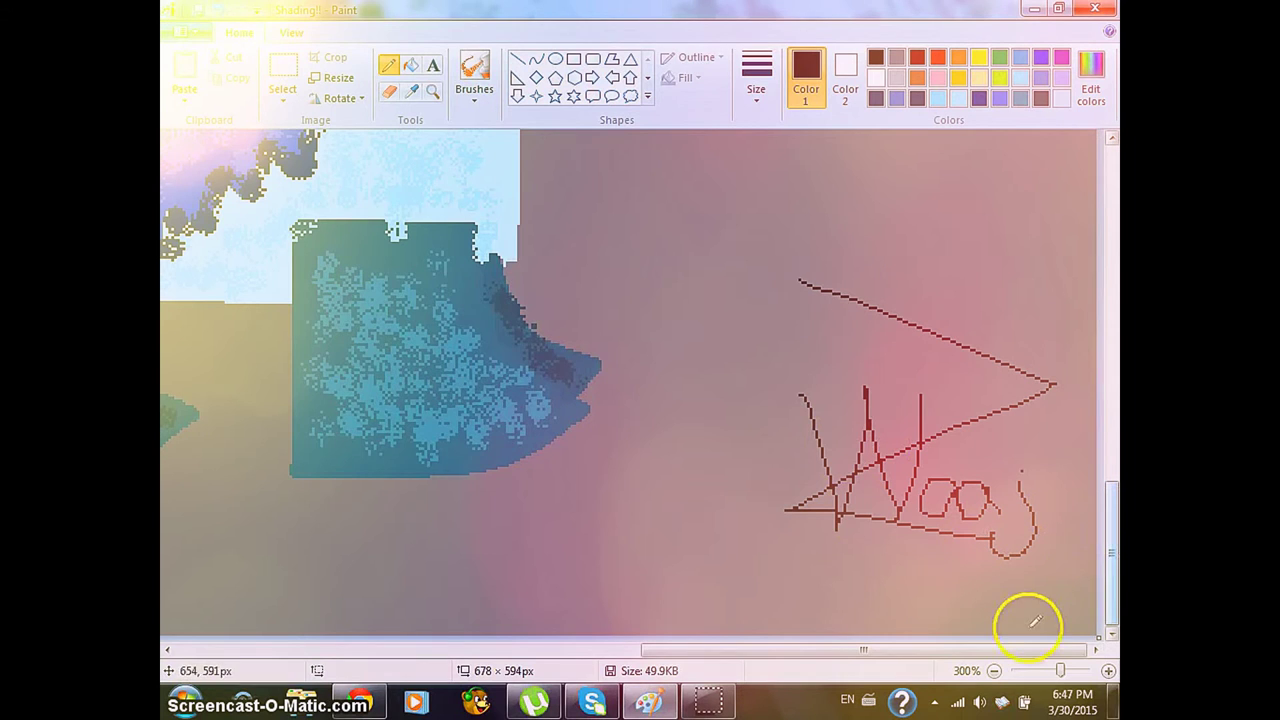
Handwrite the date 3/30/15 with the black Pencil directly beneath the signature
mouse_move(777, 570)
left_mouse_down()
mouse_move(812, 575)
mouse_move(833, 575)
mouse_move(804, 604)
left_mouse_up()
mouse_move(897, 578)
left_mouse_down()
mouse_move(937, 620)
mouse_move(908, 617)
mouse_move(870, 630)
left_mouse_up()
left_click_drag(962, 572, 1015, 562)
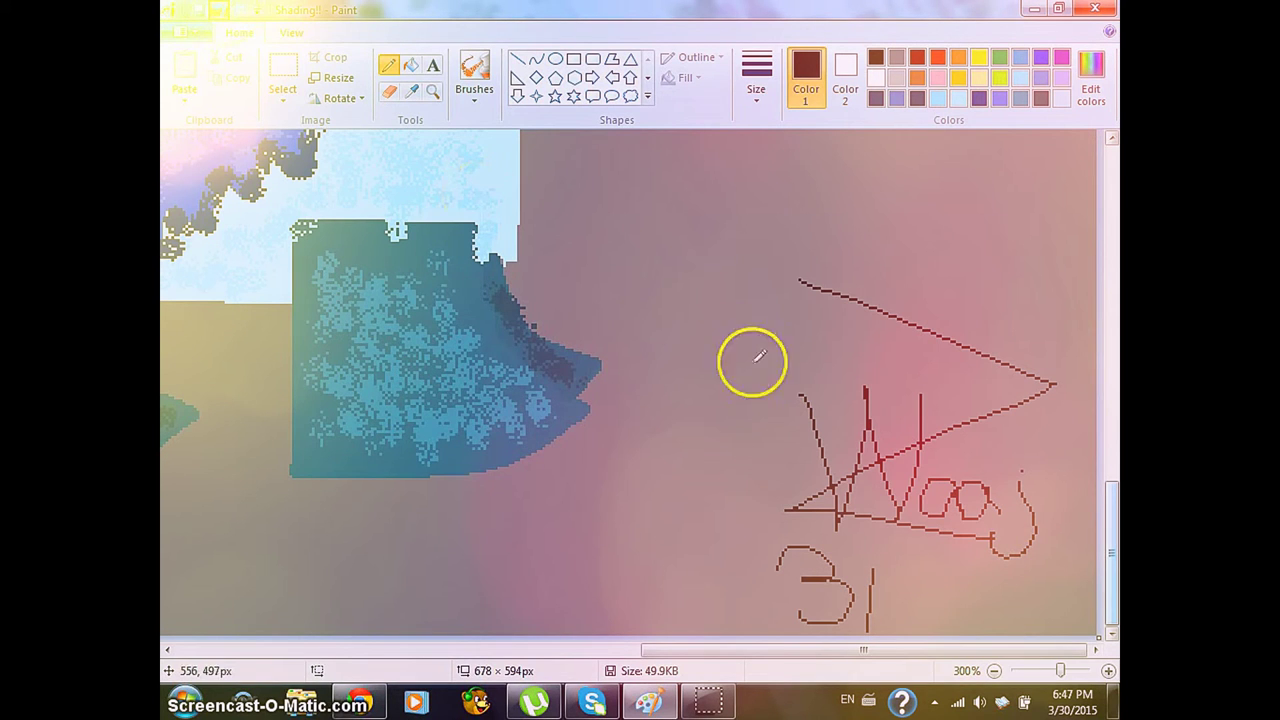
mouse_move(880, 563)
left_mouse_down()
mouse_move(872, 593)
mouse_move(902, 545)
mouse_move(917, 574)
mouse_move(899, 620)
left_mouse_up()
mouse_move(985, 562)
left_mouse_down()
mouse_move(962, 587)
mouse_move(1005, 624)
mouse_move(1016, 591)
mouse_move(992, 569)
mouse_move(1032, 624)
mouse_move(1058, 570)
left_mouse_up()
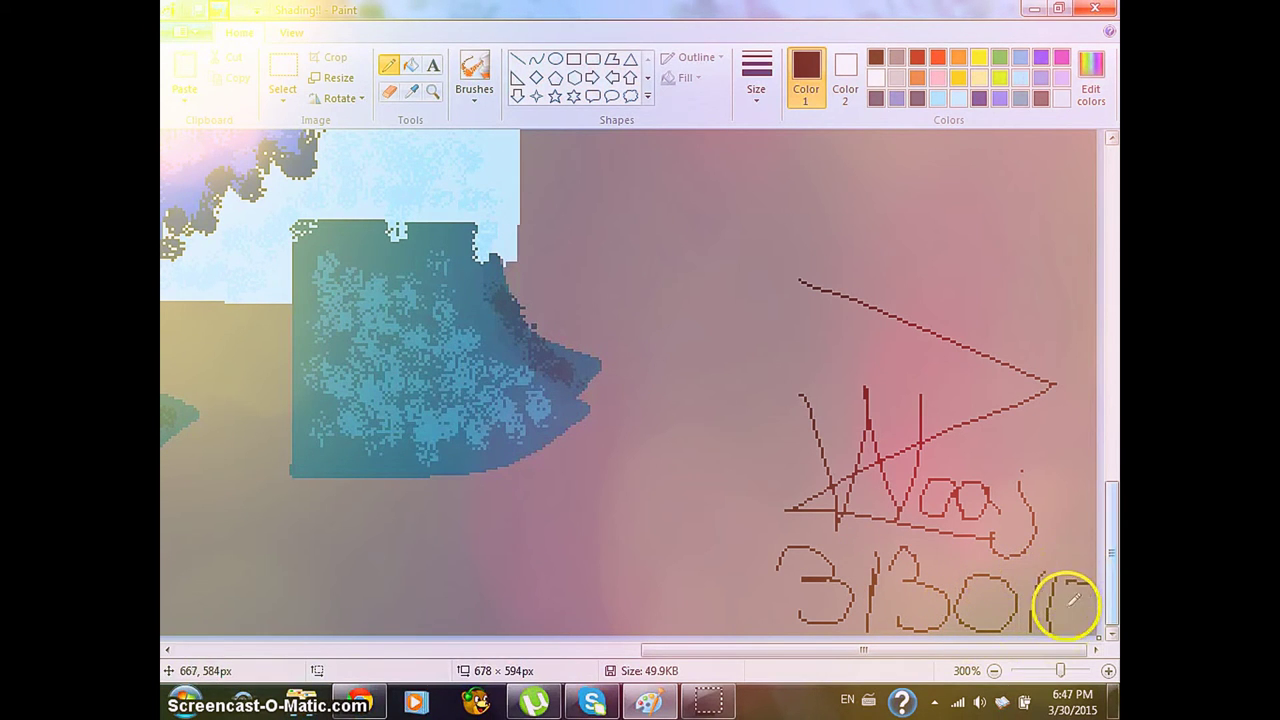
mouse_move(1095, 612)
left_mouse_down()
mouse_move(1063, 606)
mouse_move(1088, 582)
left_mouse_up()
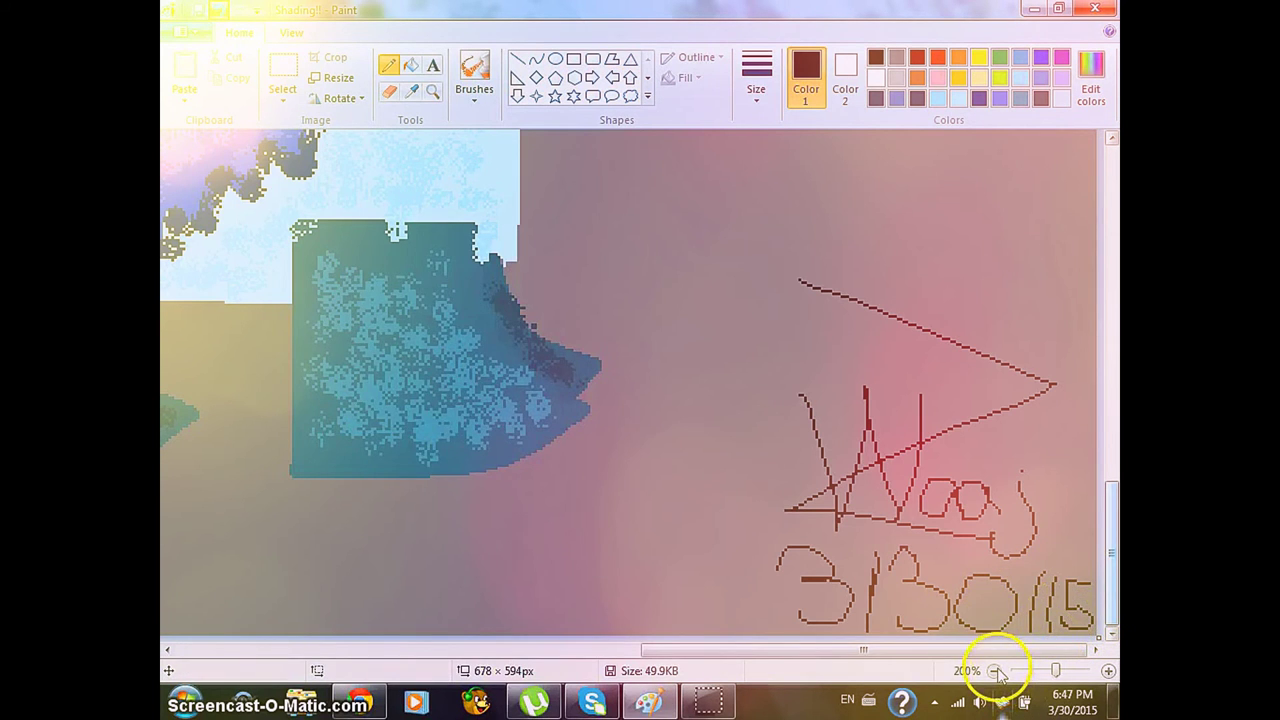
Set Color 2 to the background grey, select the character in a 497 × 489 px area and move it slightly left
double_click(995, 671)
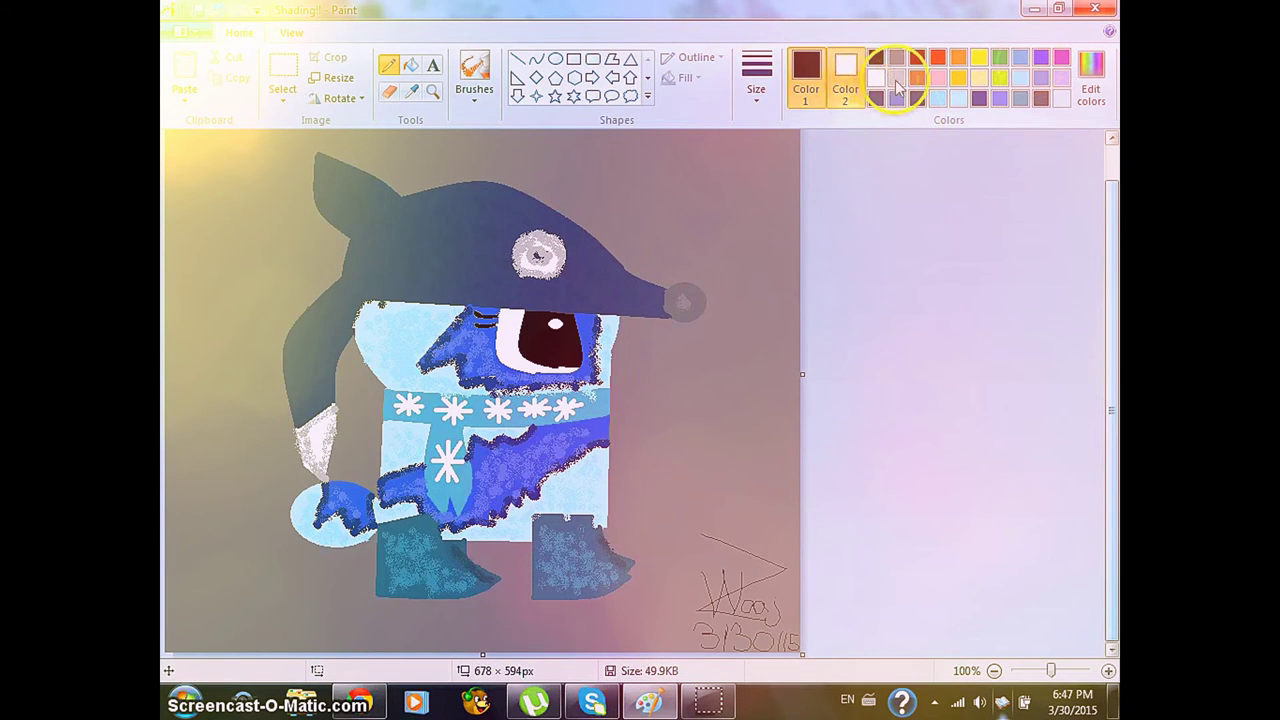
left_click(845, 75)
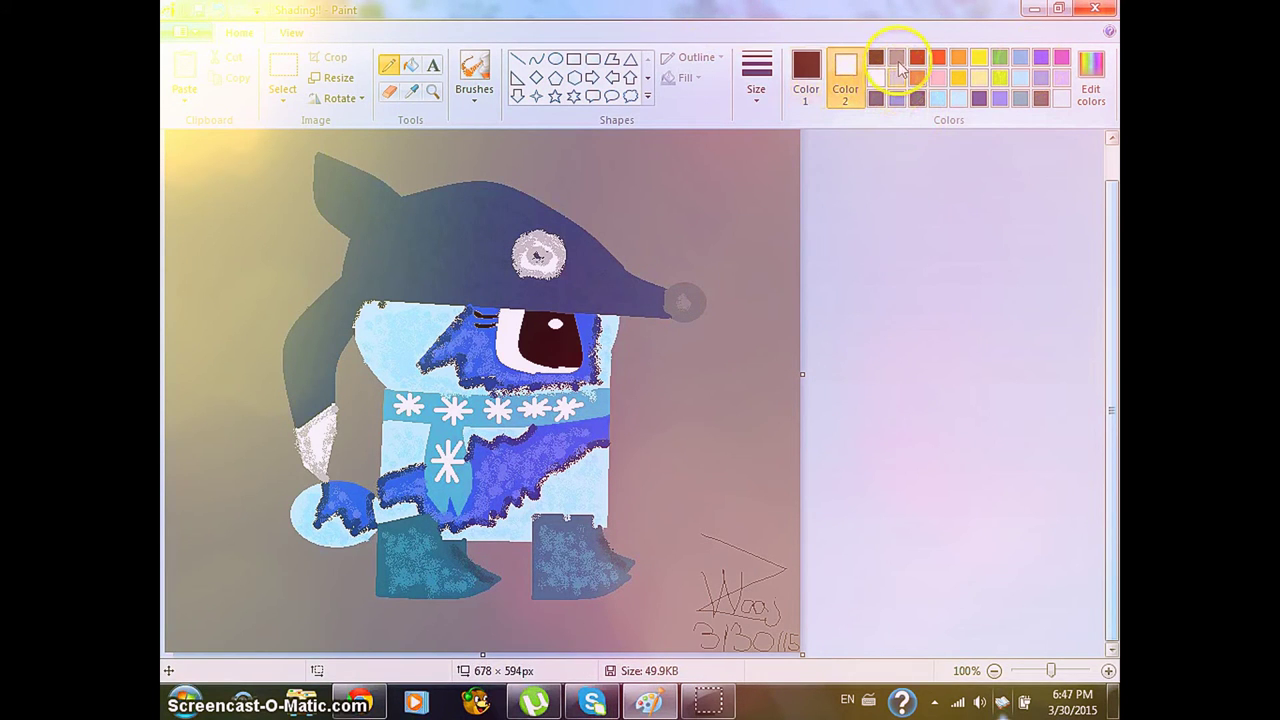
left_click(288, 80)
mouse_move(257, 180)
left_mouse_down()
mouse_move(634, 483)
mouse_move(700, 580)
mouse_move(685, 612)
mouse_move(705, 610)
mouse_move(698, 591)
mouse_move(703, 606)
left_mouse_up()
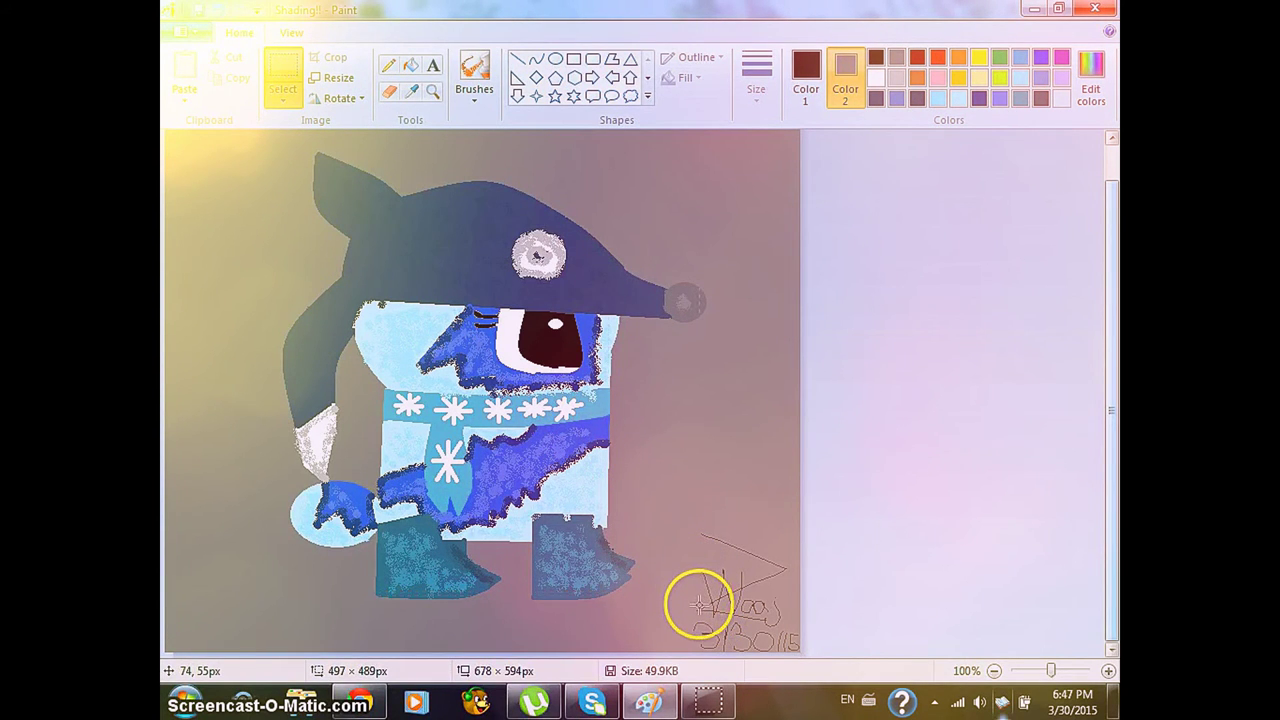
left_click_drag(655, 455, 611, 450)
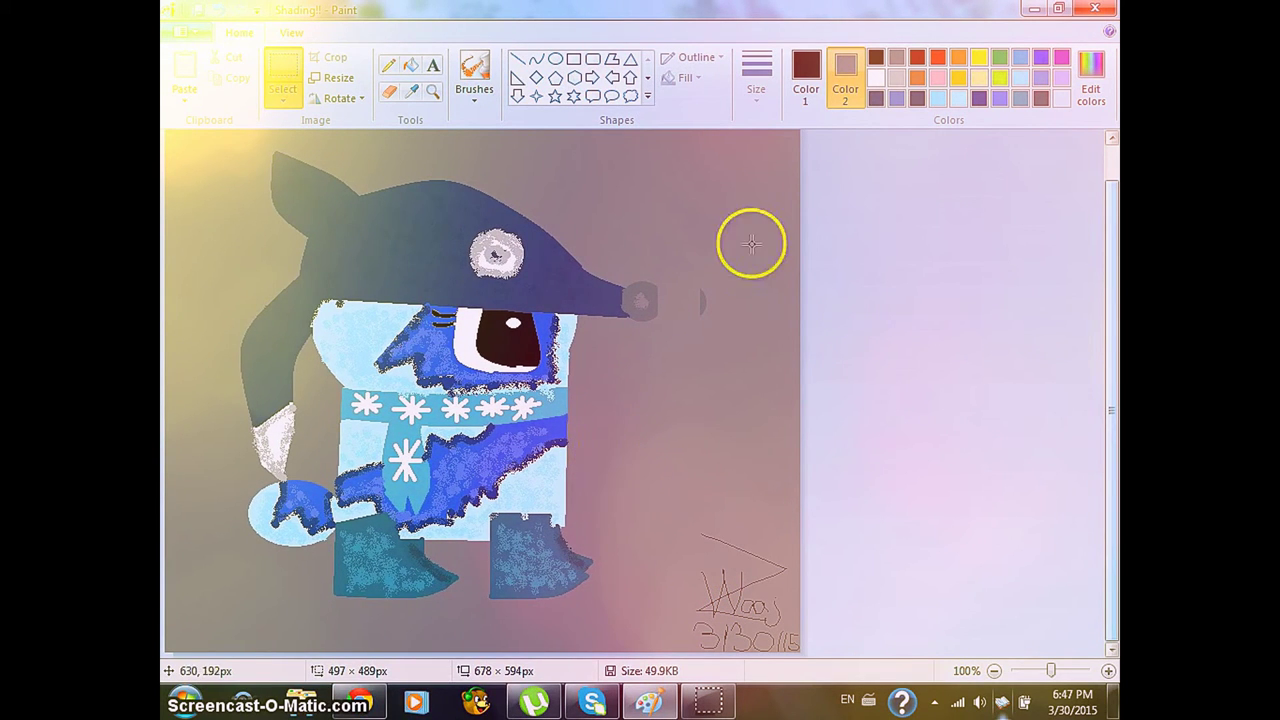
Select the leftover nose fragment in a 46 × 111 px area, toggle transparent selection, and move the fragment onto the edge of the hat's nose
left_click_drag(703, 250, 729, 356)
left_click_drag(686, 314, 665, 312)
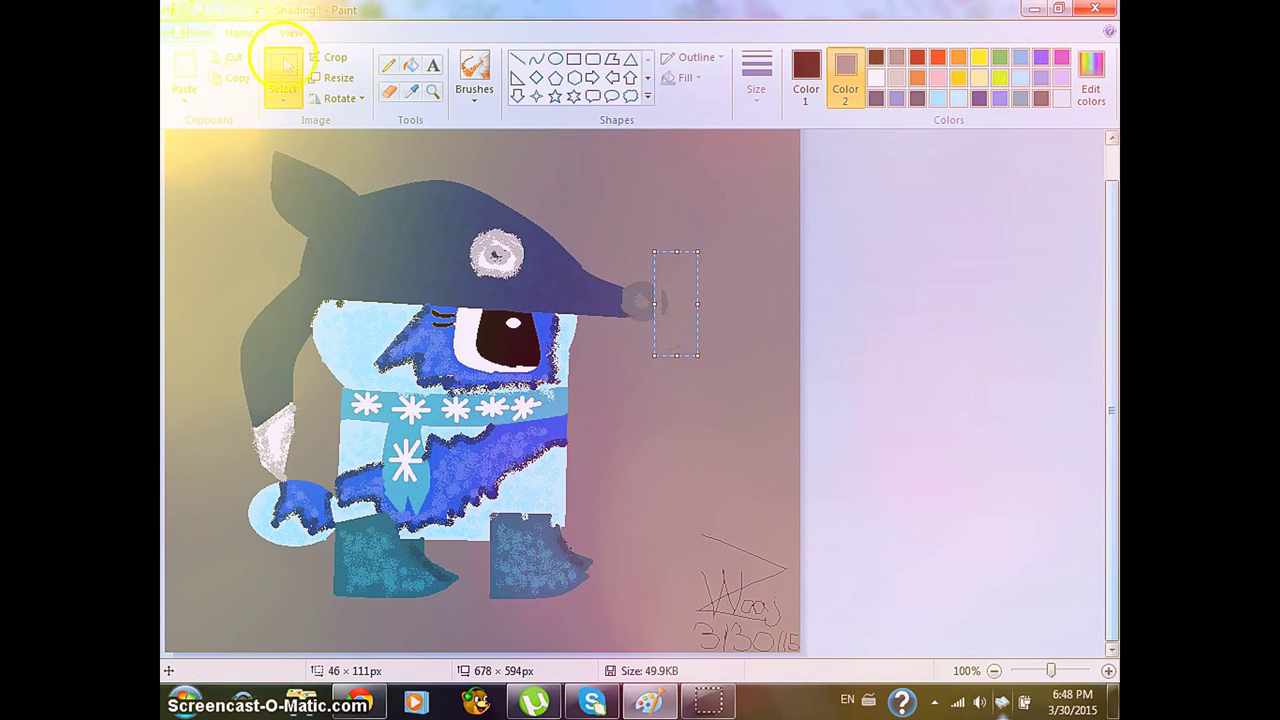
left_click(283, 92)
left_click(340, 269)
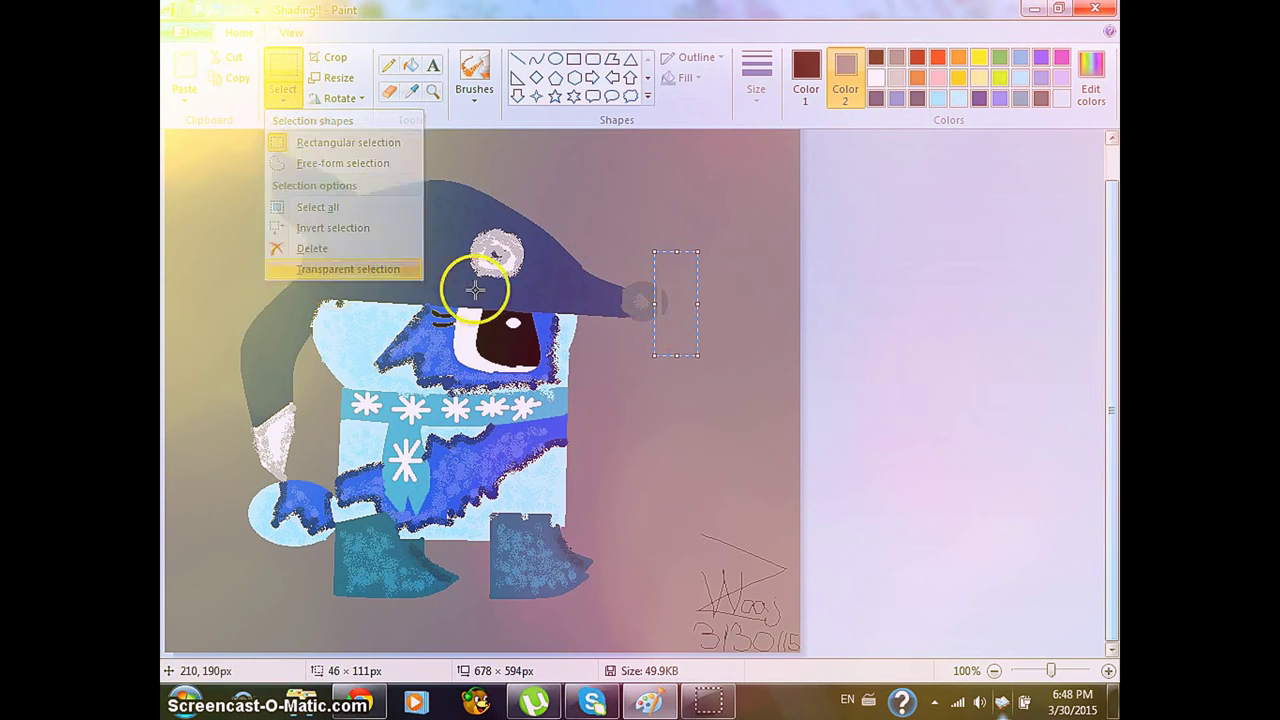
left_click(671, 316)
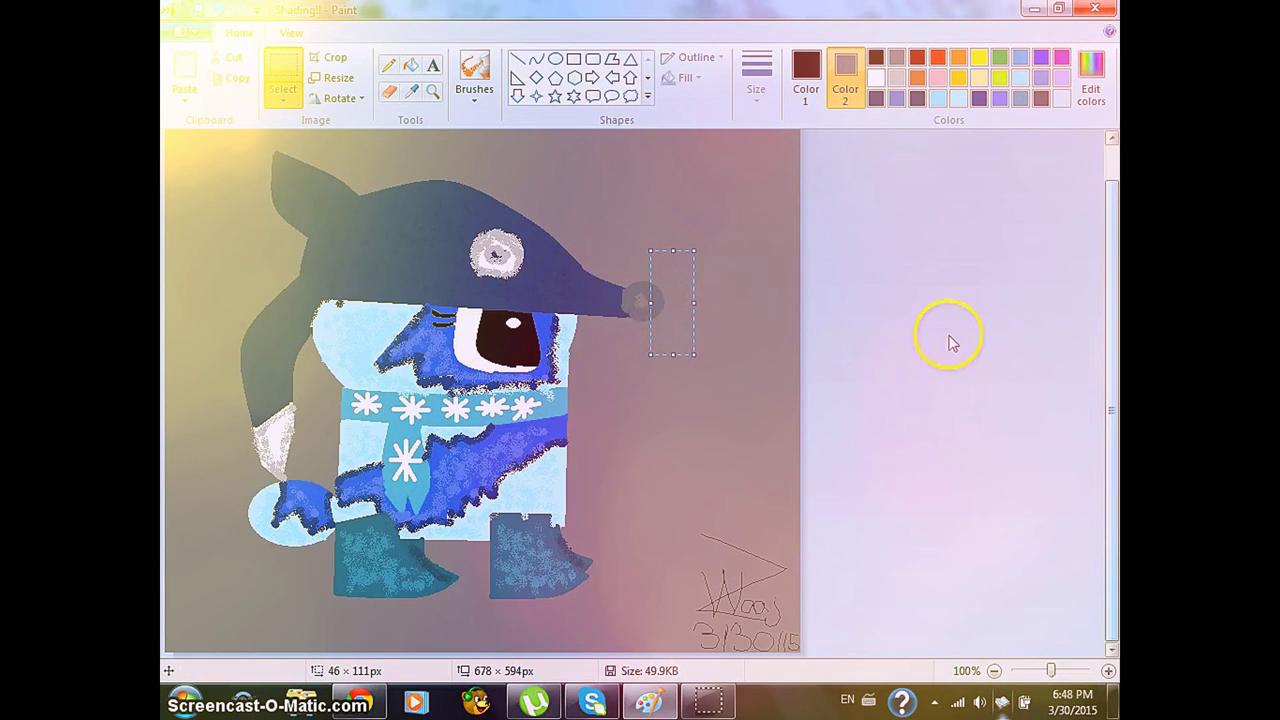
Move the signature and date up and to the left, and reduce the canvas to 624 × 576 px
left_click_drag(675, 516, 795, 690)
mouse_move(742, 556)
left_mouse_down()
mouse_move(714, 557)
mouse_move(680, 534)
left_mouse_up()
left_click_drag(802, 653, 749, 634)
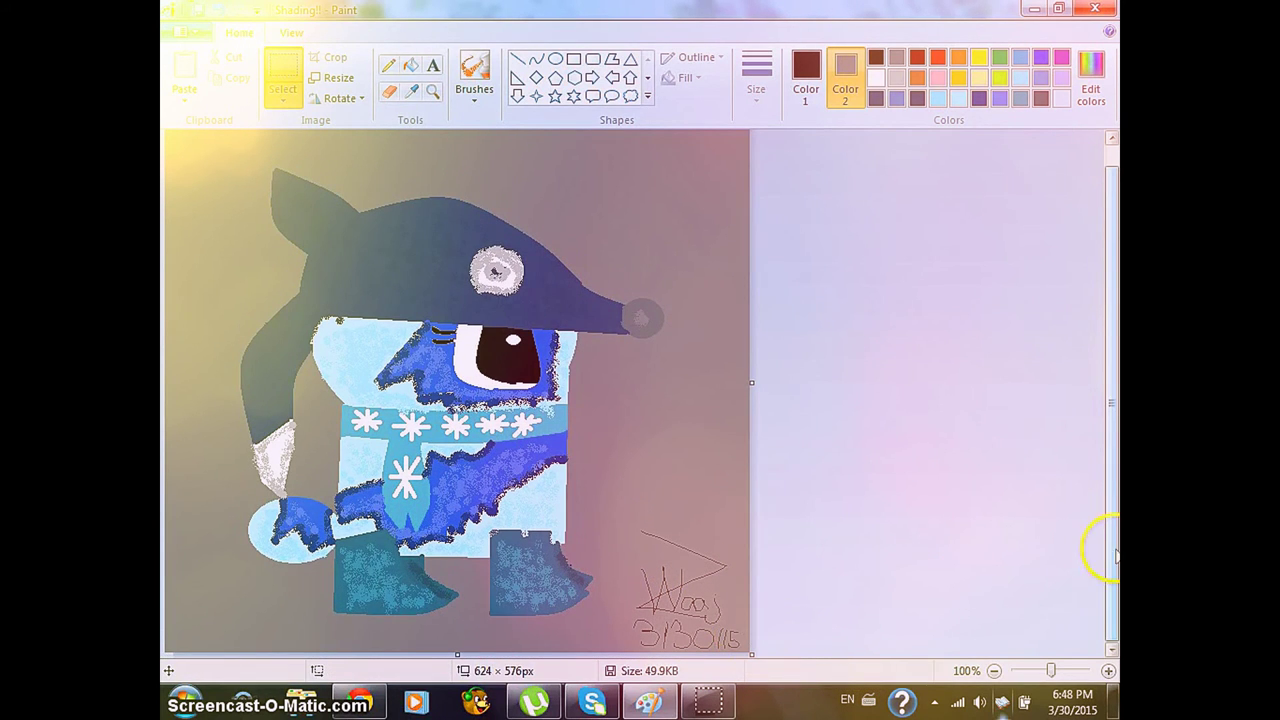
left_click(990, 673)
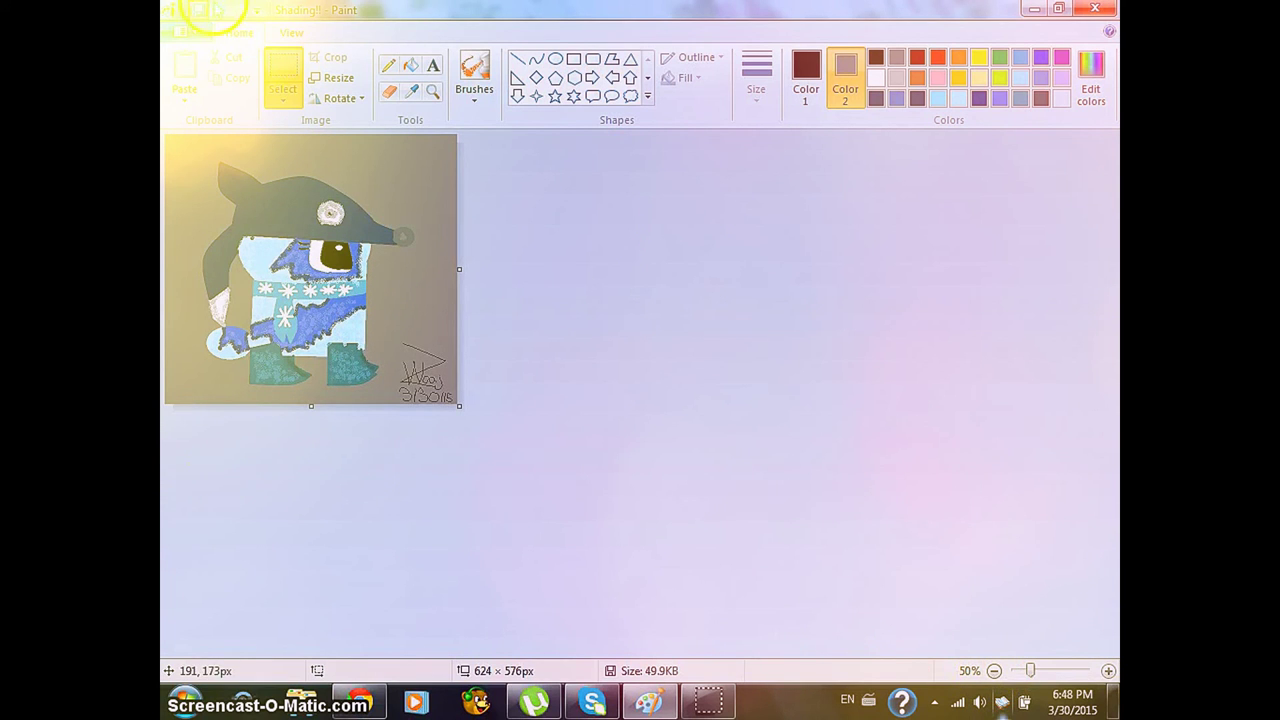